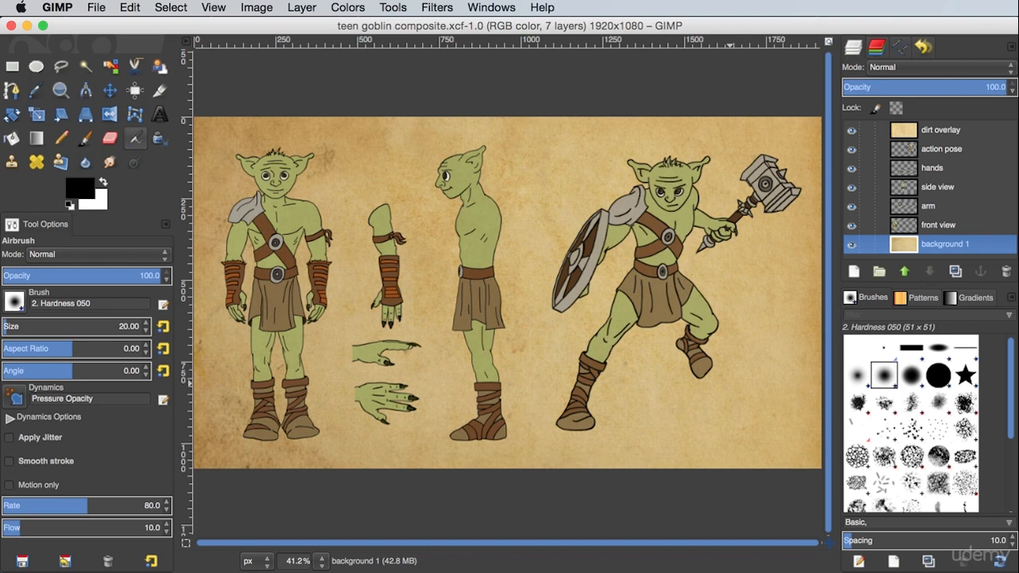
Switch to Safari, view the GIMP website at gimp.org, and minimize the browser window.
key(super+Tab)
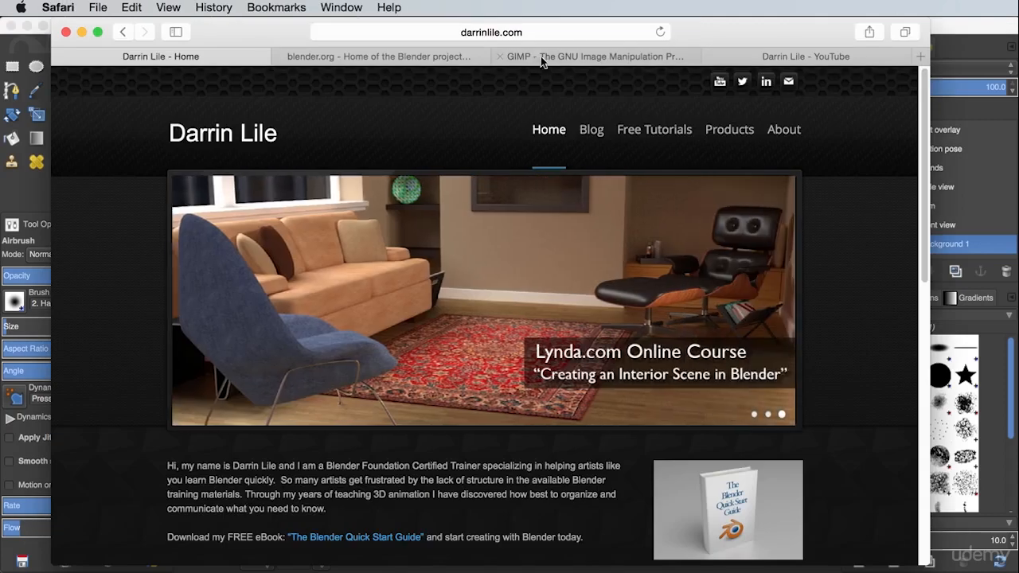
click(536, 56)
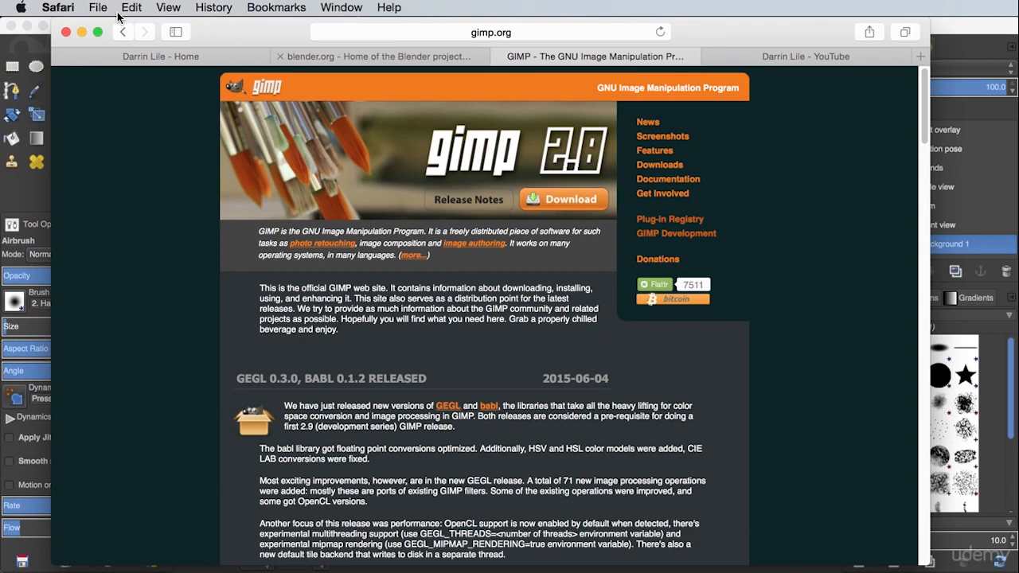
click(82, 32)
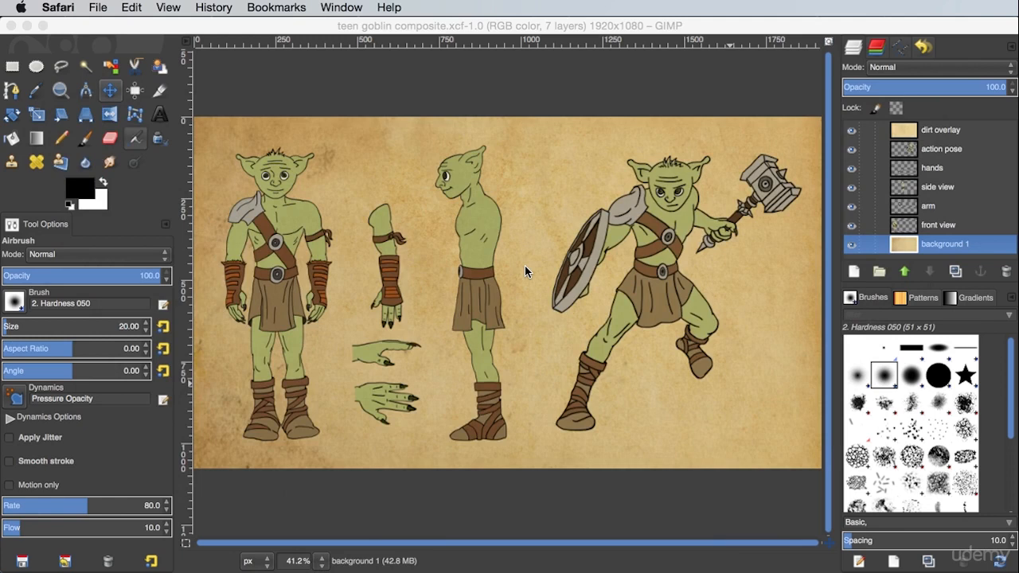
Toggle the visibility of the front view and side view layers off and on to check what each one contains.
click(852, 230)
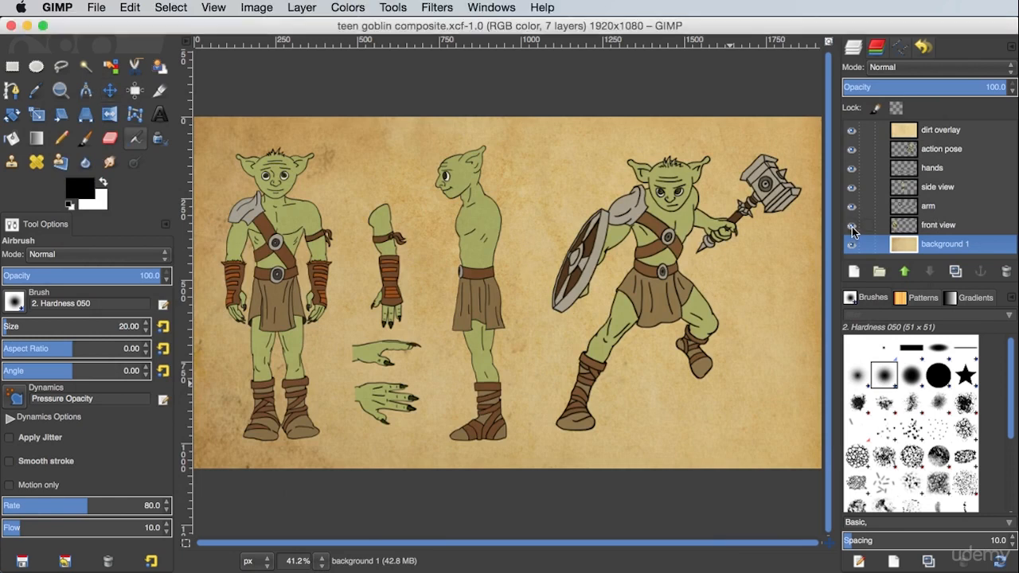
click(852, 227)
click(854, 227)
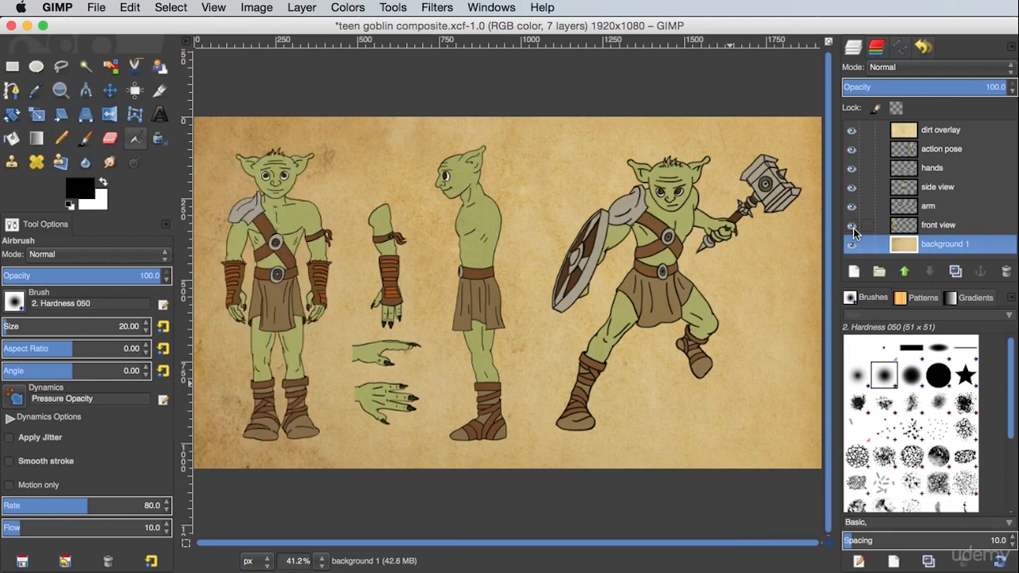
click(852, 188)
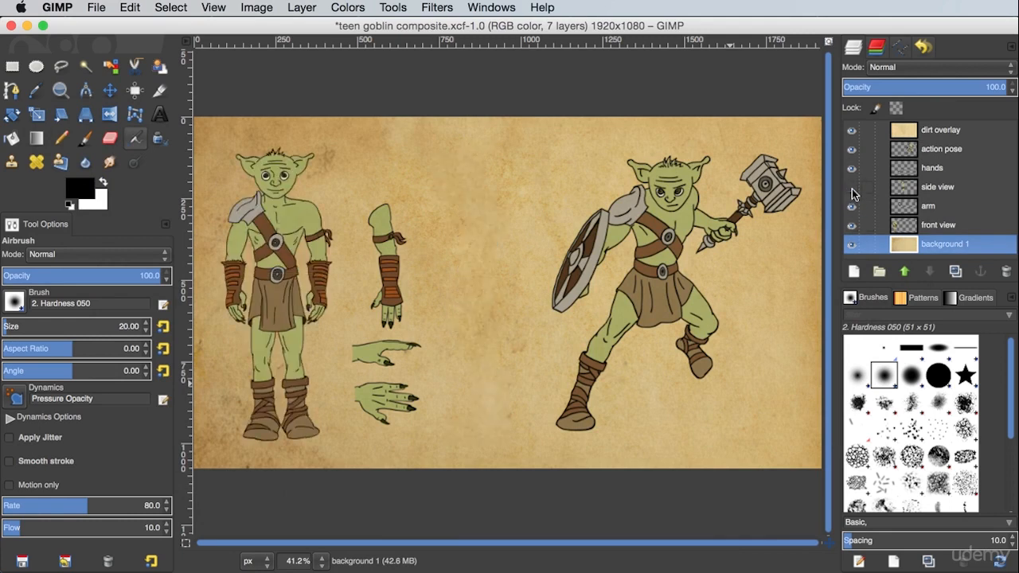
click(852, 188)
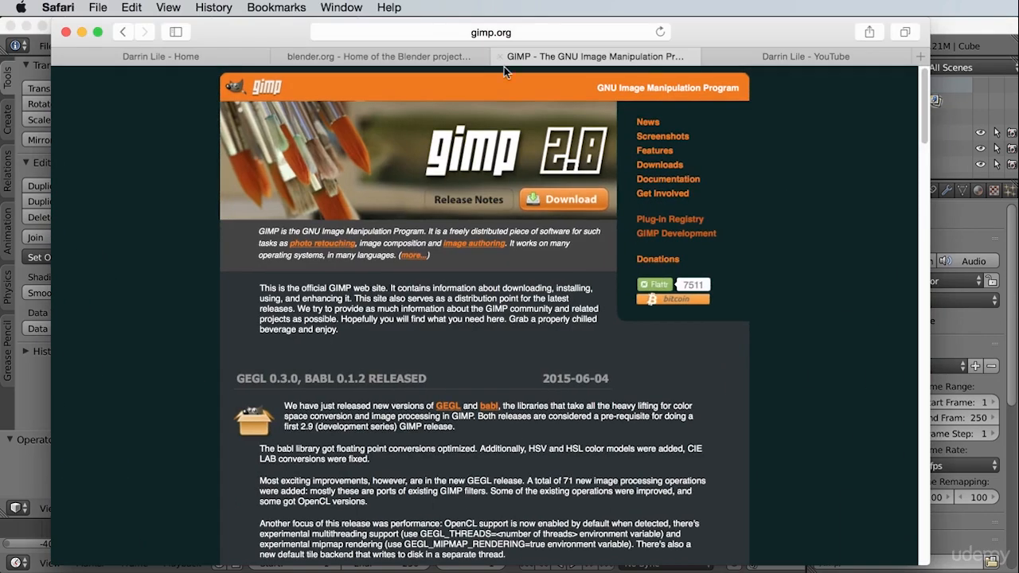
Show the blender.org site in Safari and open the Blender 2.75a download page to look through it.
click(432, 63)
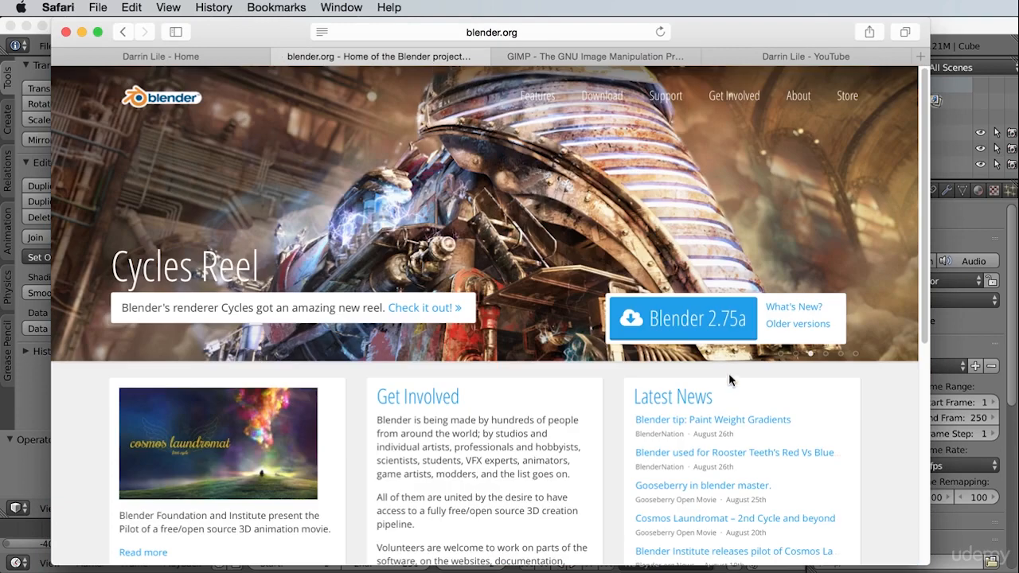
click(711, 333)
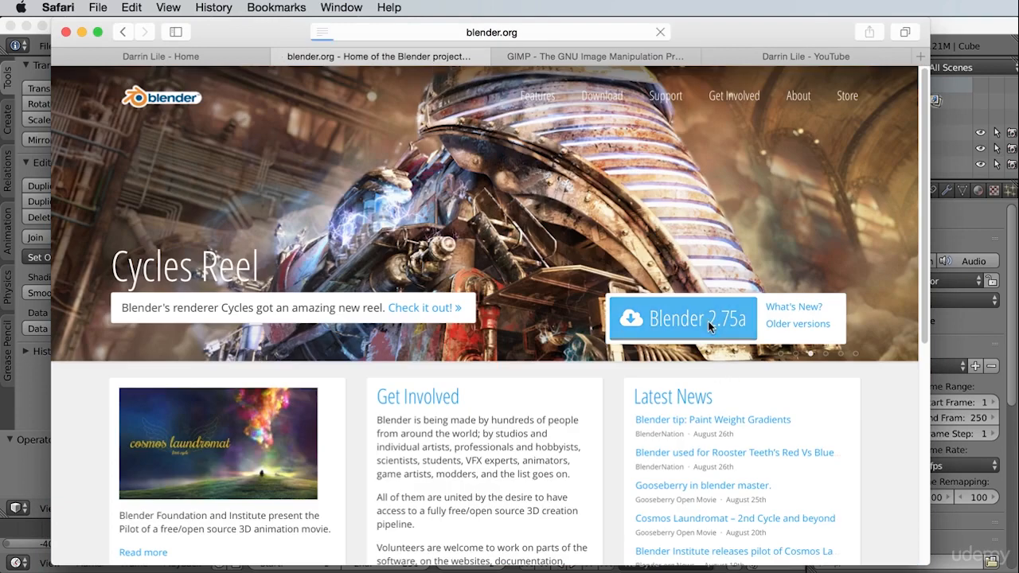
drag(924, 145, 920, 230)
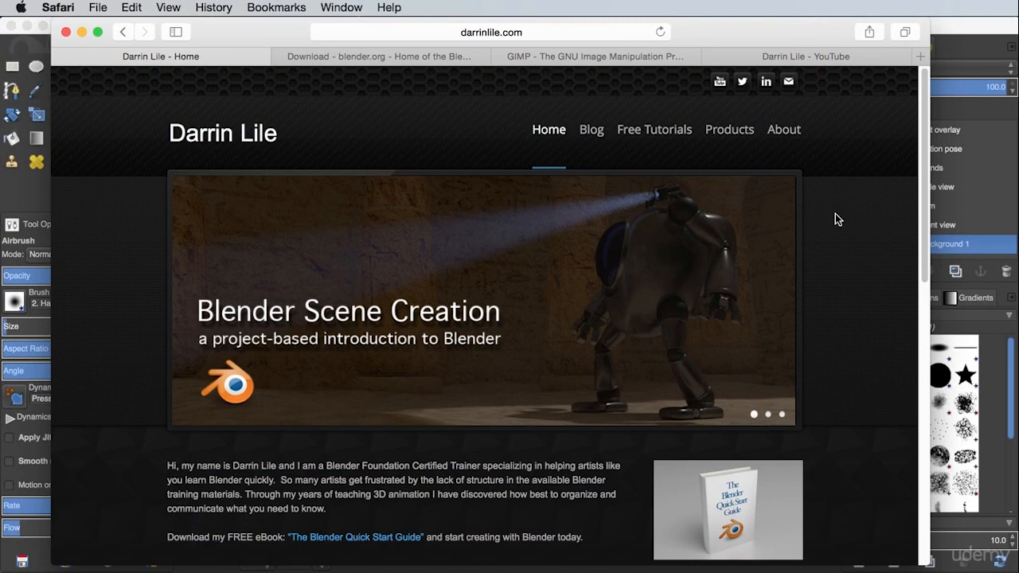
Open the Free Tutorials page of the instructor's website and follow its link to the reference images and scene files.
mouse_move(656, 136)
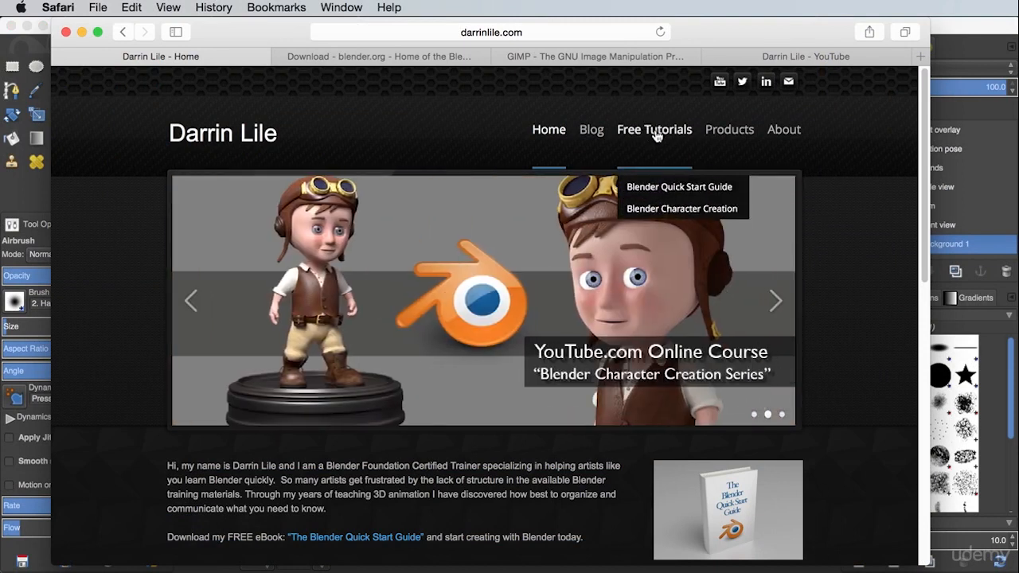
click(656, 132)
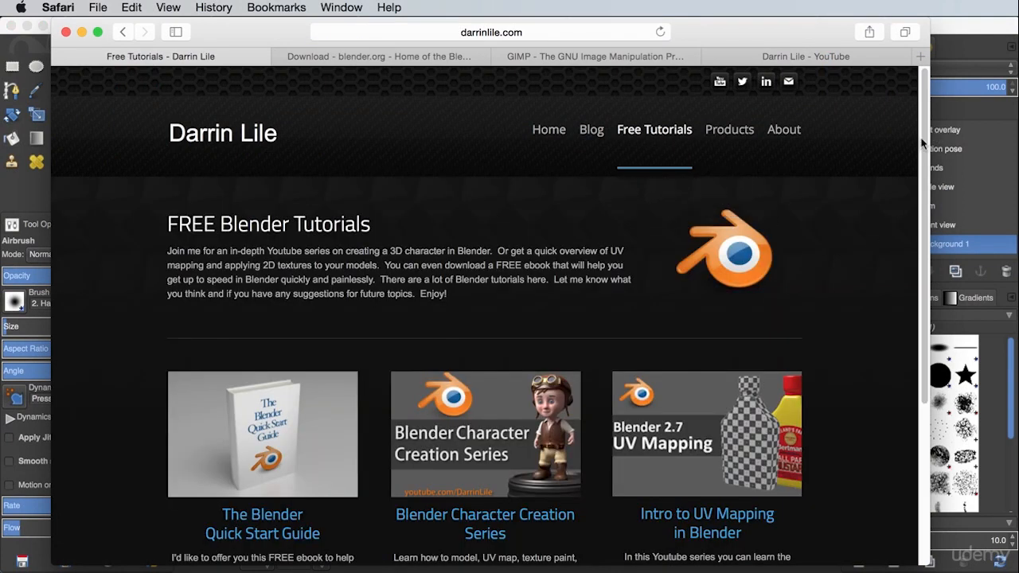
drag(925, 138, 919, 338)
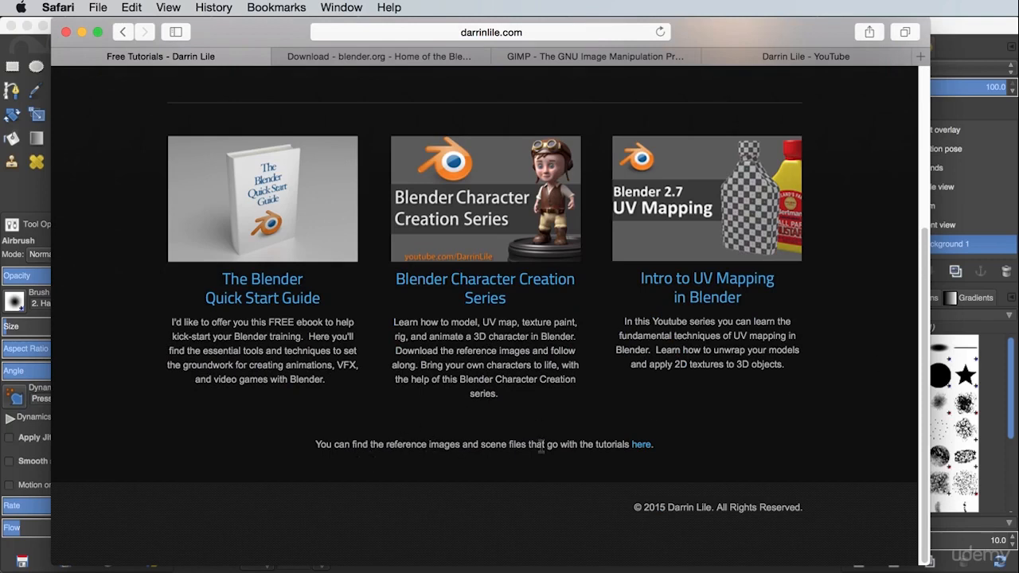
click(642, 447)
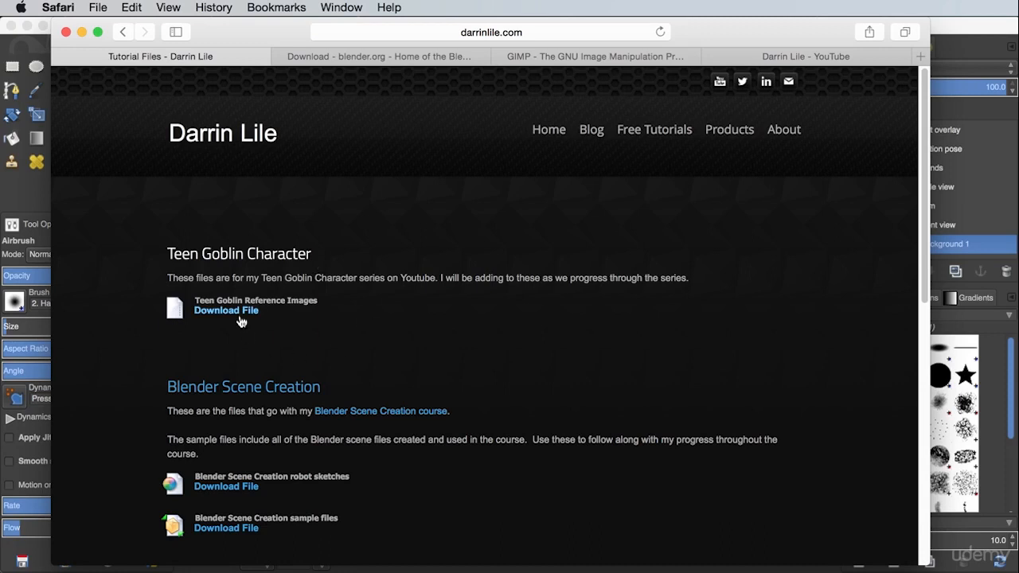
Switch to GIMP and hide the dirt overlay, action pose, hands, side view, arm and background 1 layers, leaving only front view.
click(966, 38)
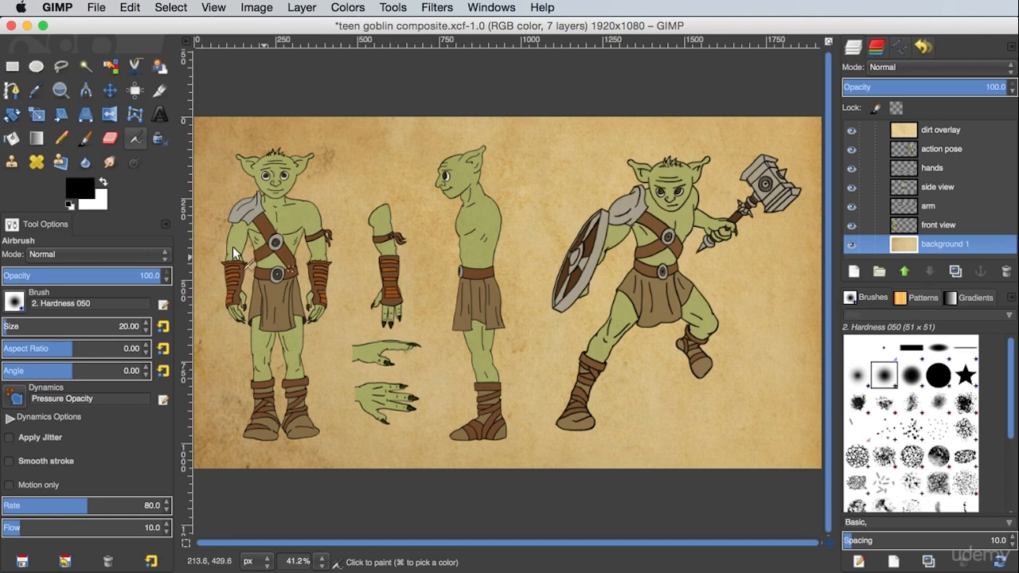
click(852, 132)
click(852, 149)
click(851, 168)
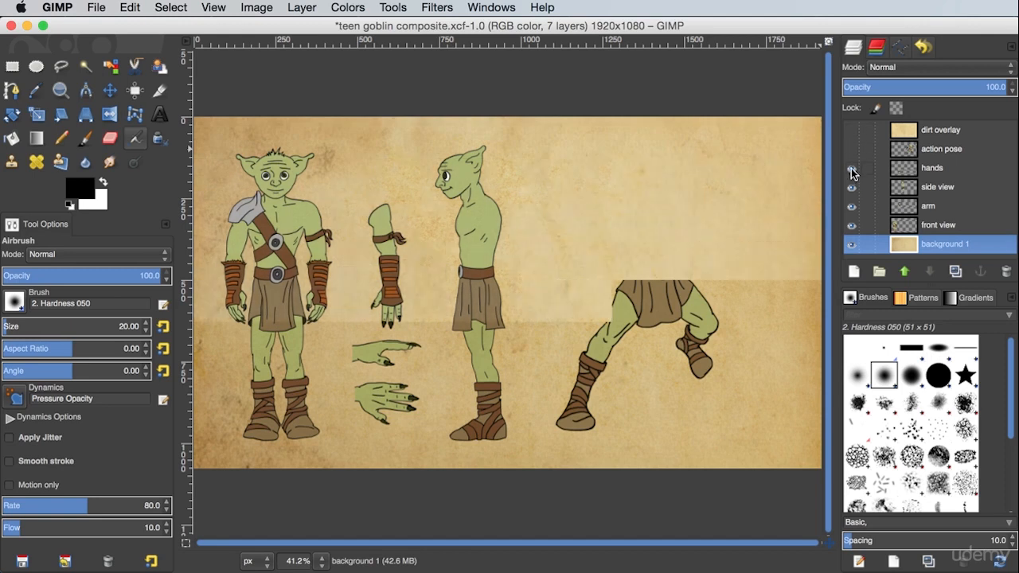
click(852, 187)
click(852, 207)
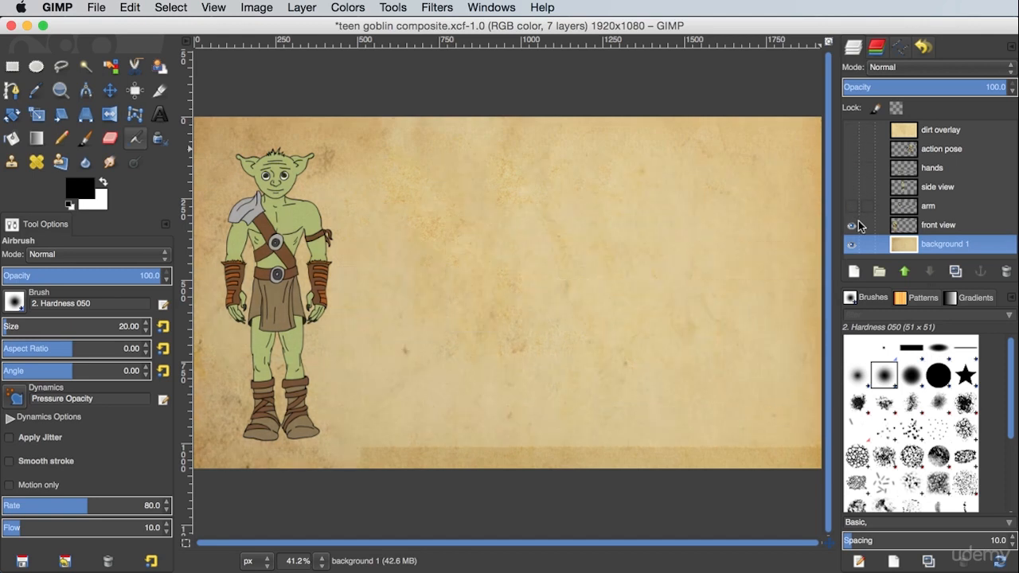
click(851, 244)
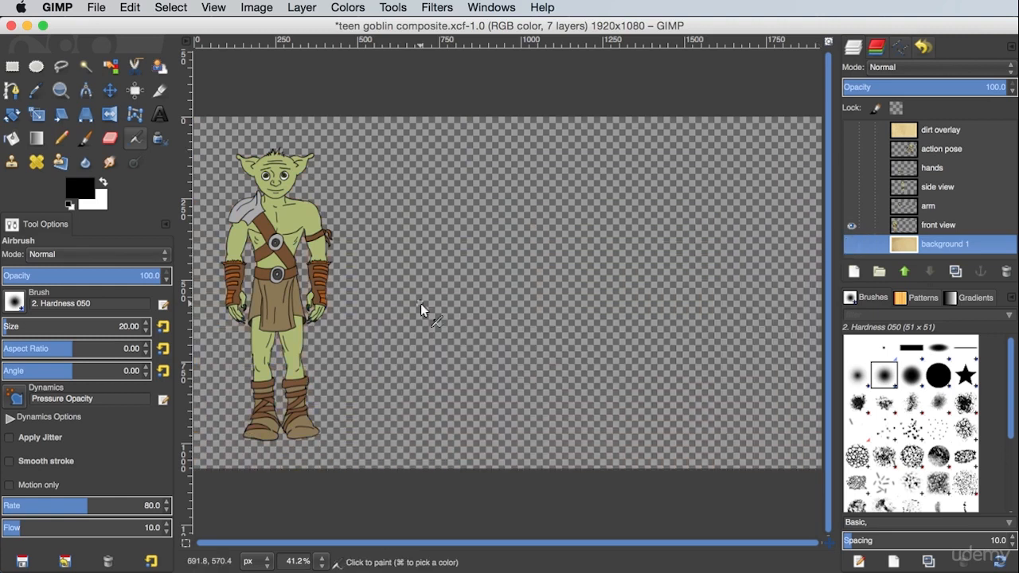
Copy the front view layer and paste it as a new image.
click(947, 230)
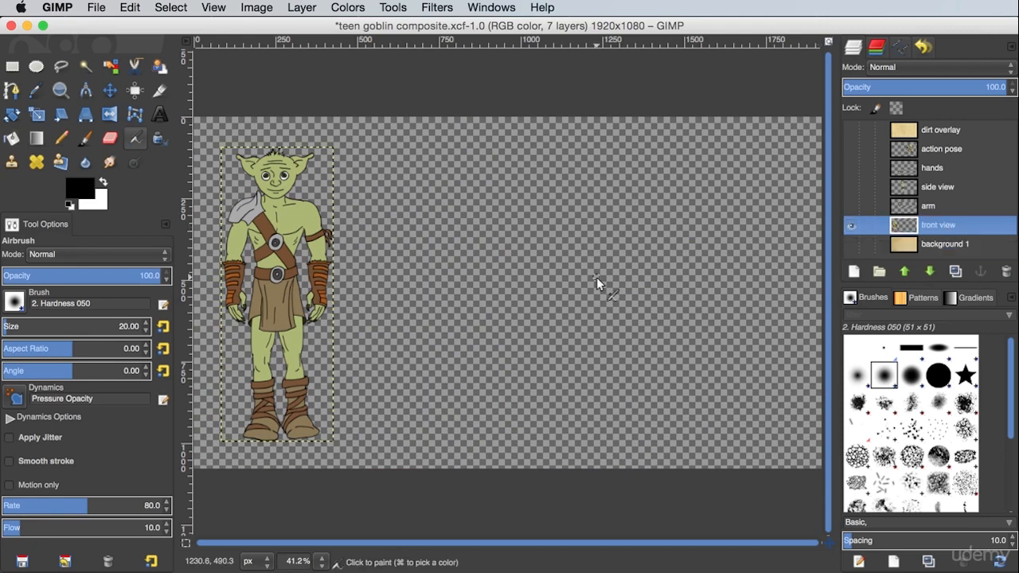
click(129, 7)
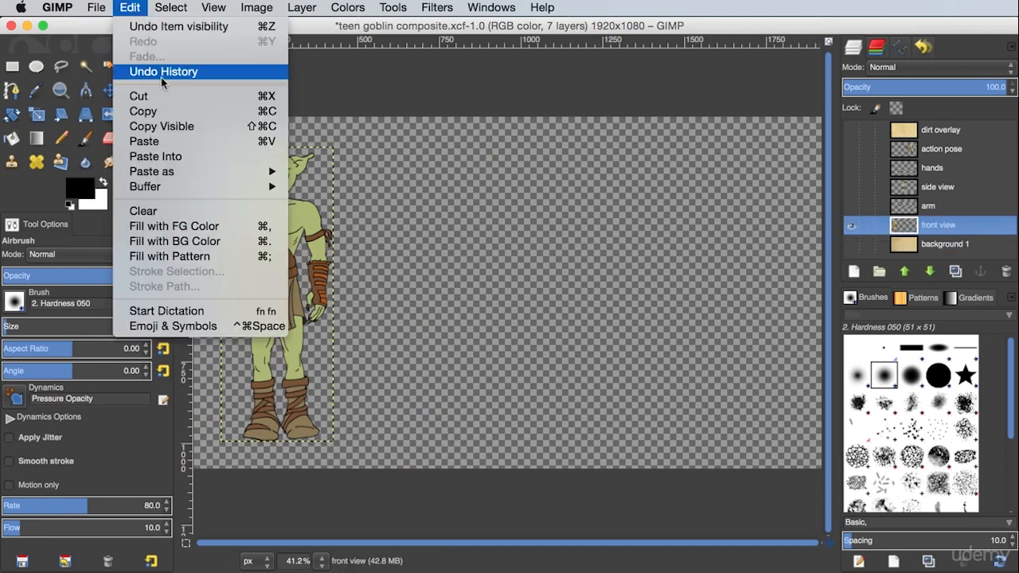
click(177, 113)
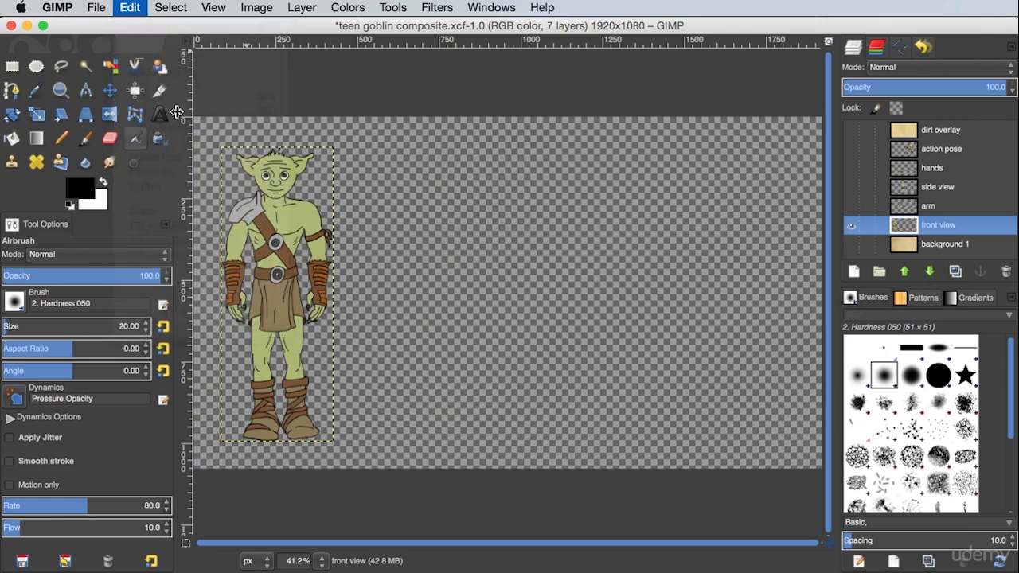
click(132, 9)
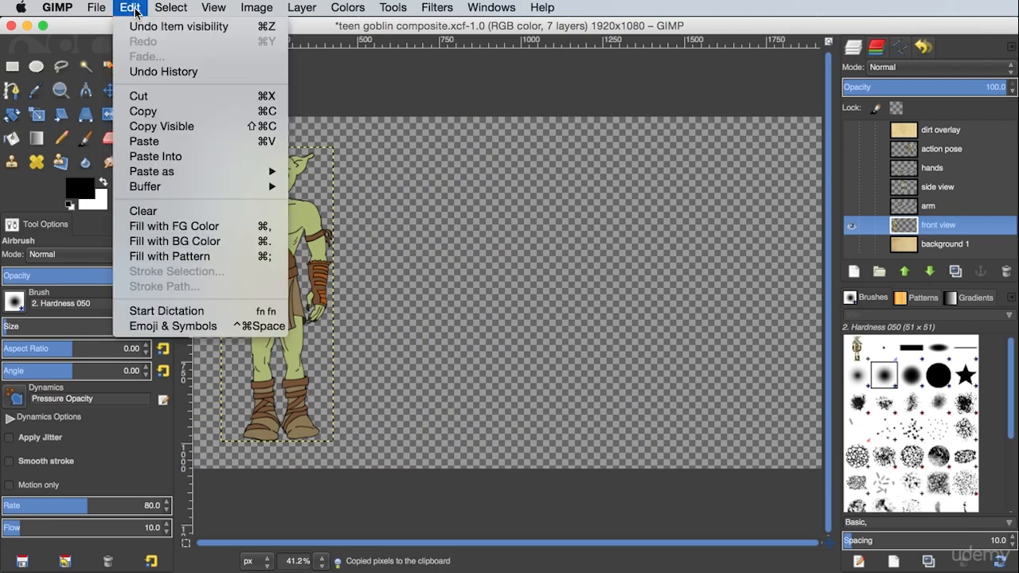
mouse_move(271, 172)
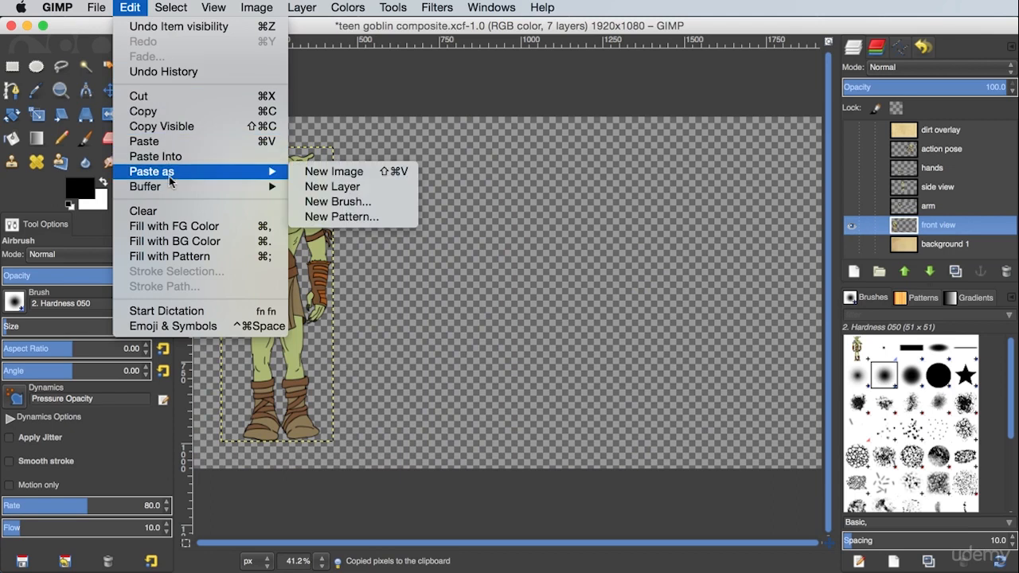
click(383, 175)
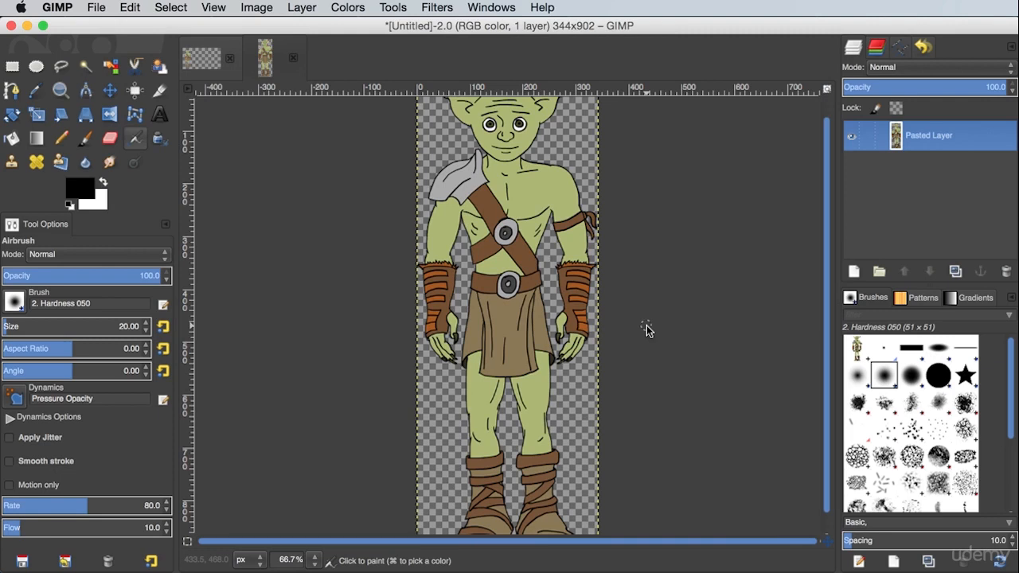
Rename the pasted layer in the new image to "front view".
key(minus)
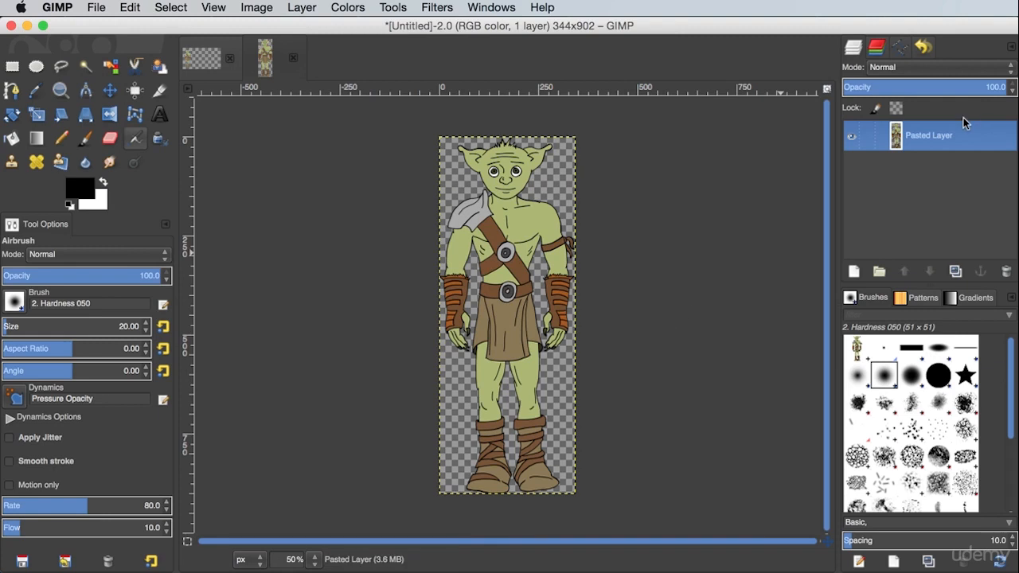
double_click(934, 140)
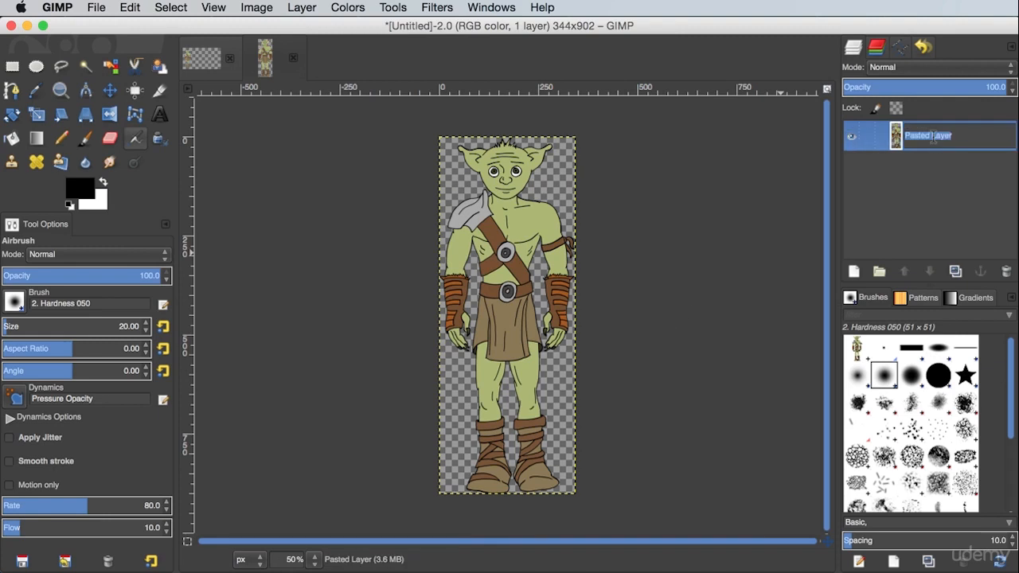
text(front view)
key(Return)
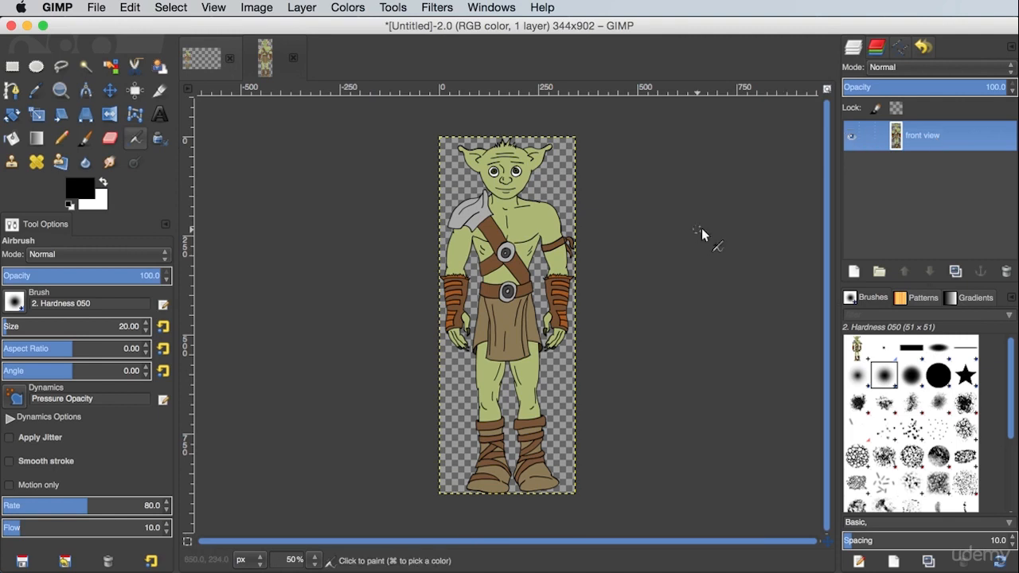
In the teen goblin composite image, hide the front view layer, show the side view layer and copy it.
click(213, 63)
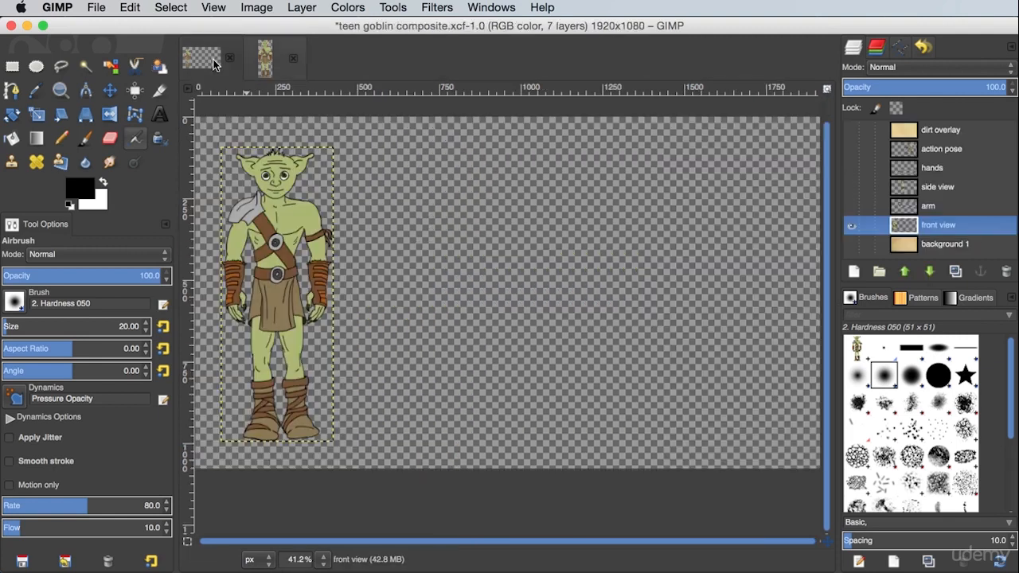
click(852, 226)
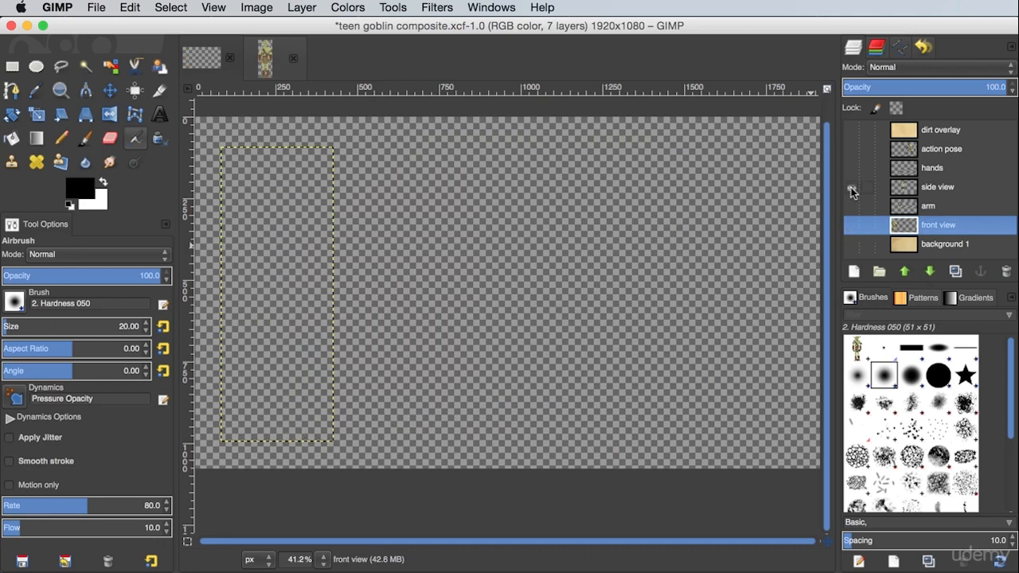
click(852, 188)
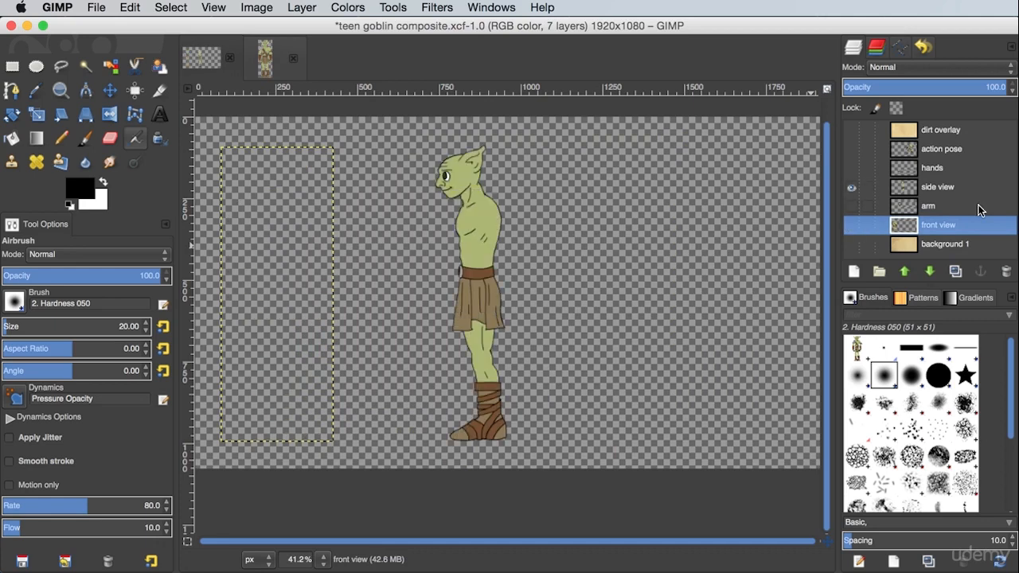
click(953, 188)
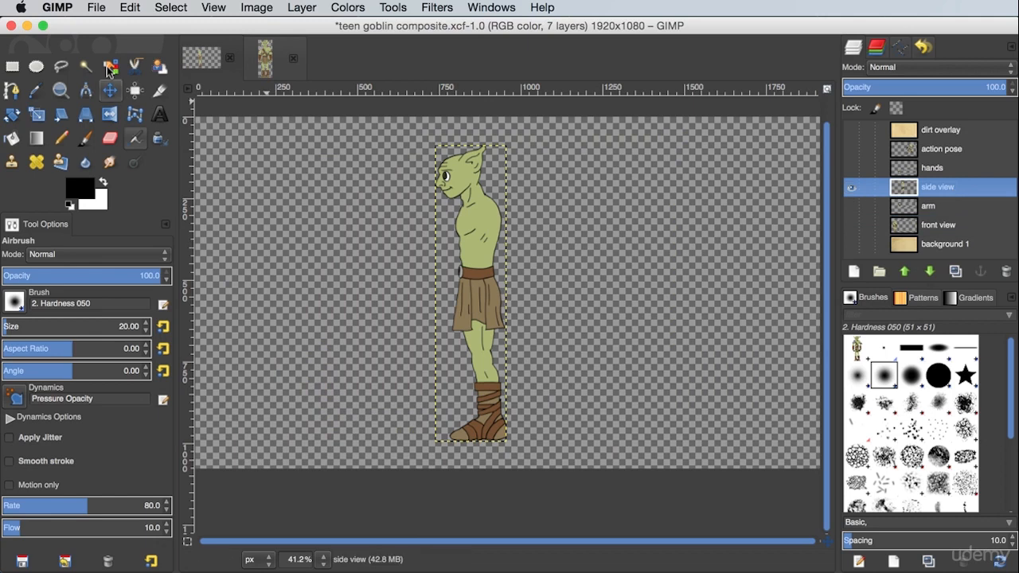
click(130, 7)
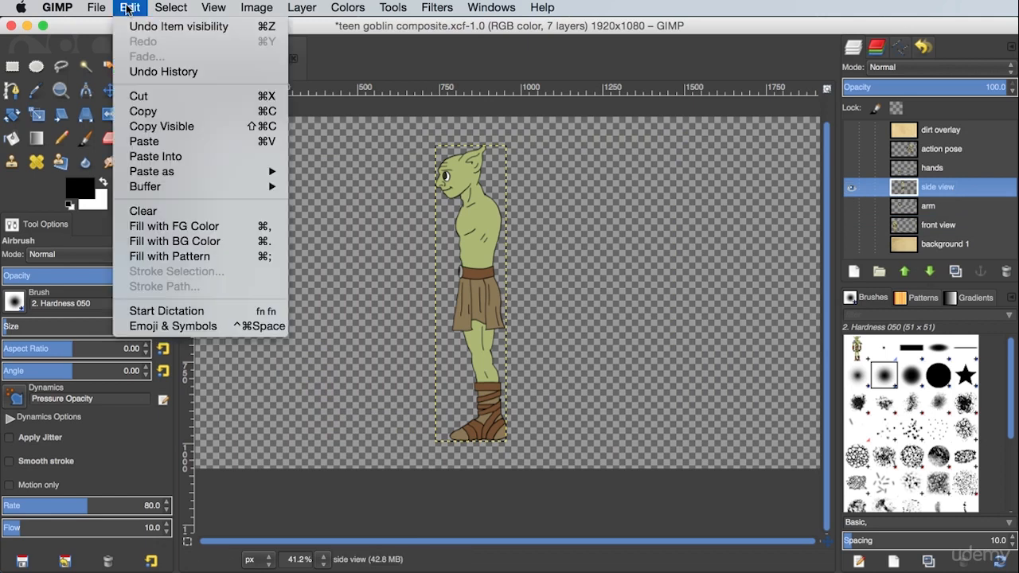
click(156, 112)
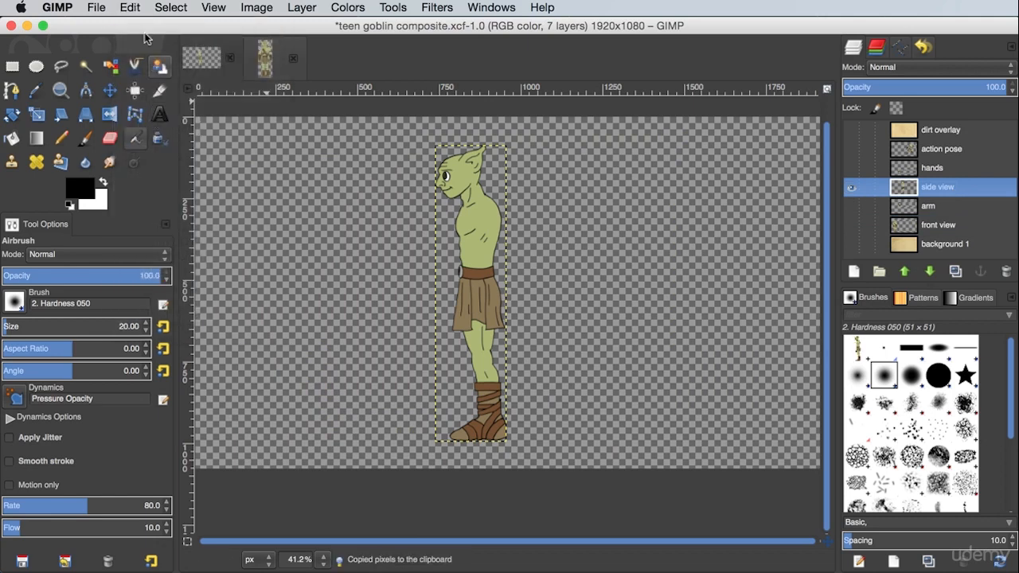
Paste the copied side view into the front view image and convert the floating selection to a new layer.
click(268, 60)
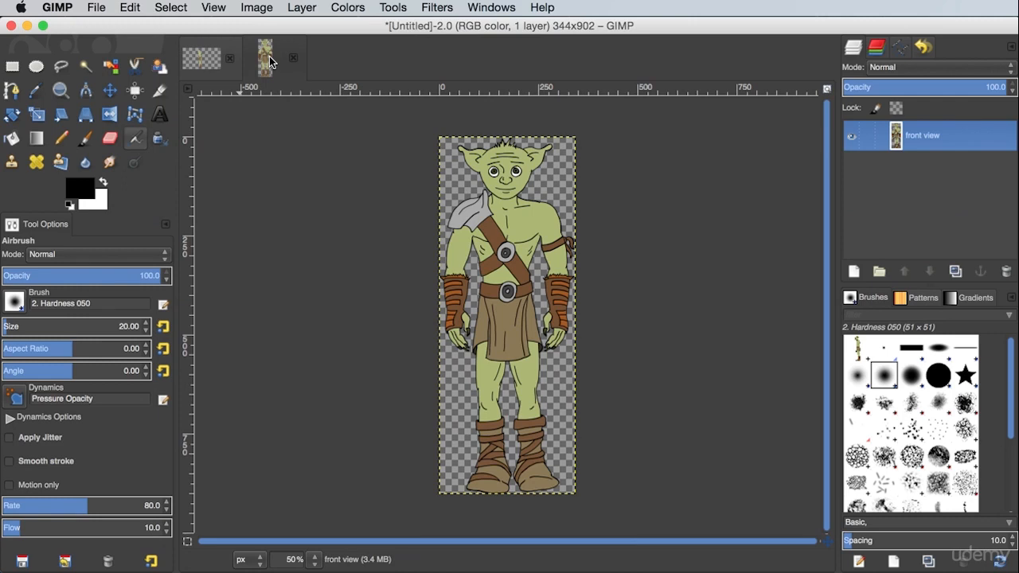
click(130, 8)
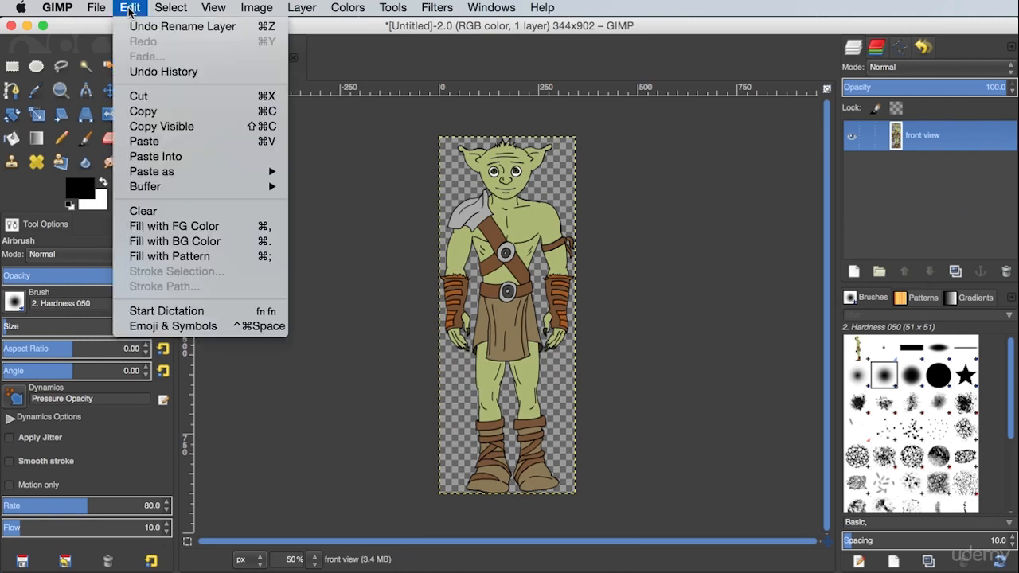
click(144, 142)
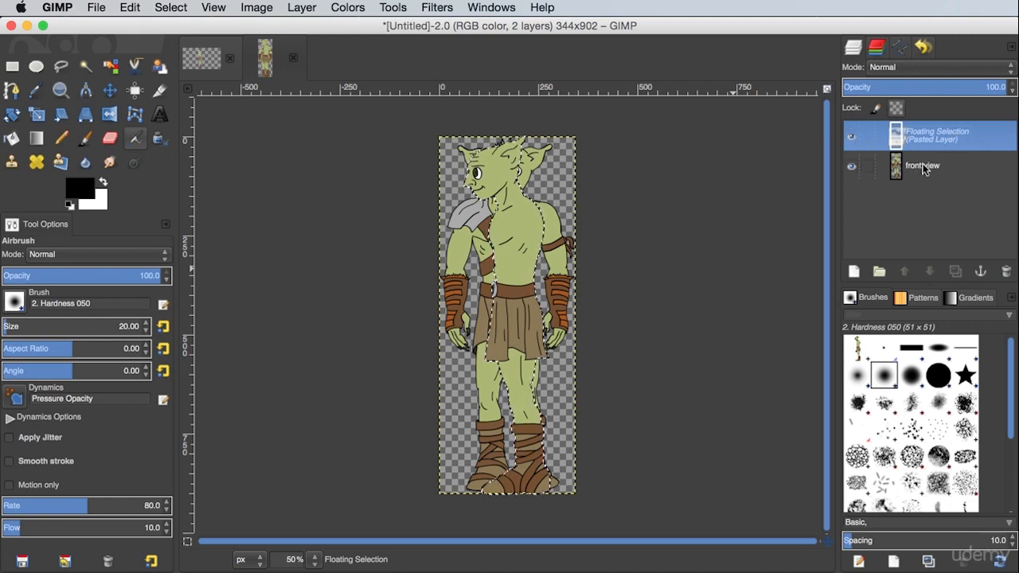
right_click(887, 137)
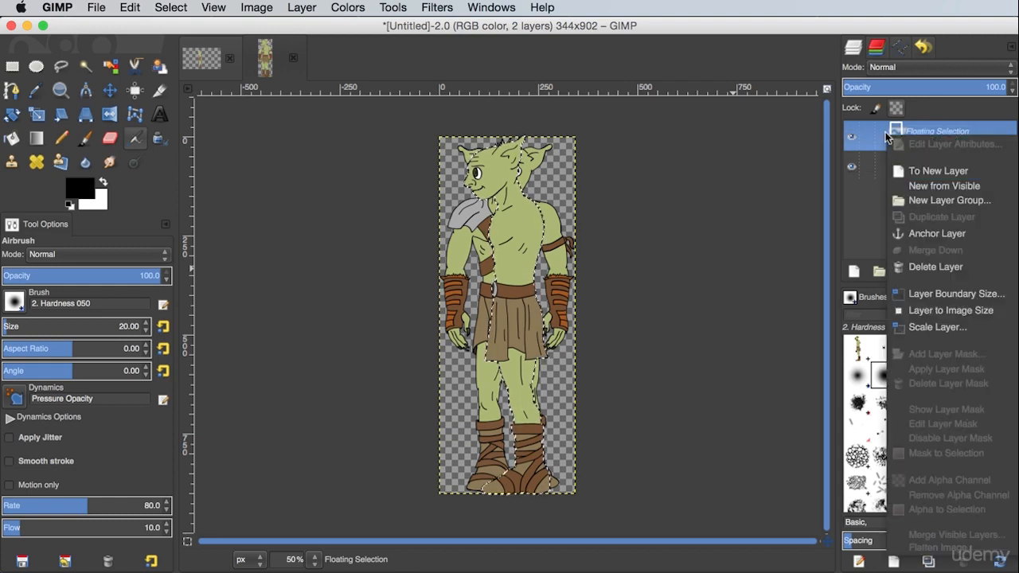
click(936, 173)
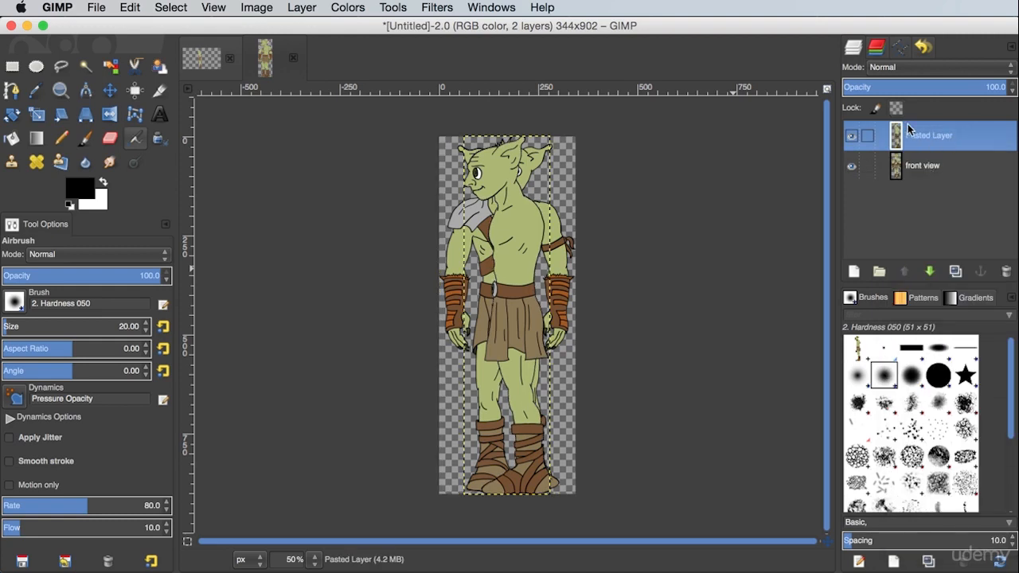
Rename the pasted layer to "side view".
click(852, 137)
click(853, 137)
double_click(947, 135)
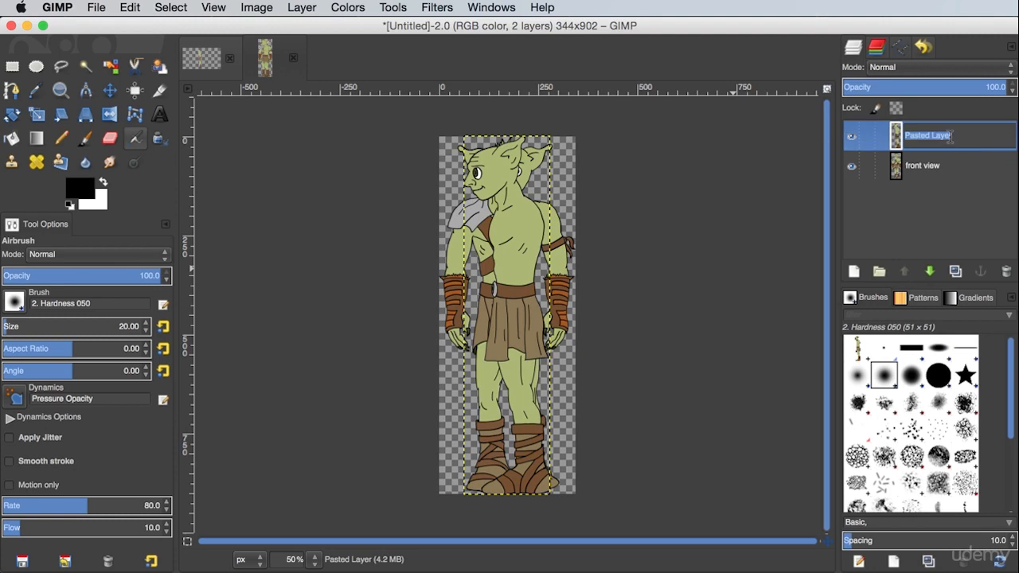
text(side view)
key(Return)
Compare the side and front view layers by toggling their visibility, and lower the side view layer's opacity to 55.8.
click(851, 138)
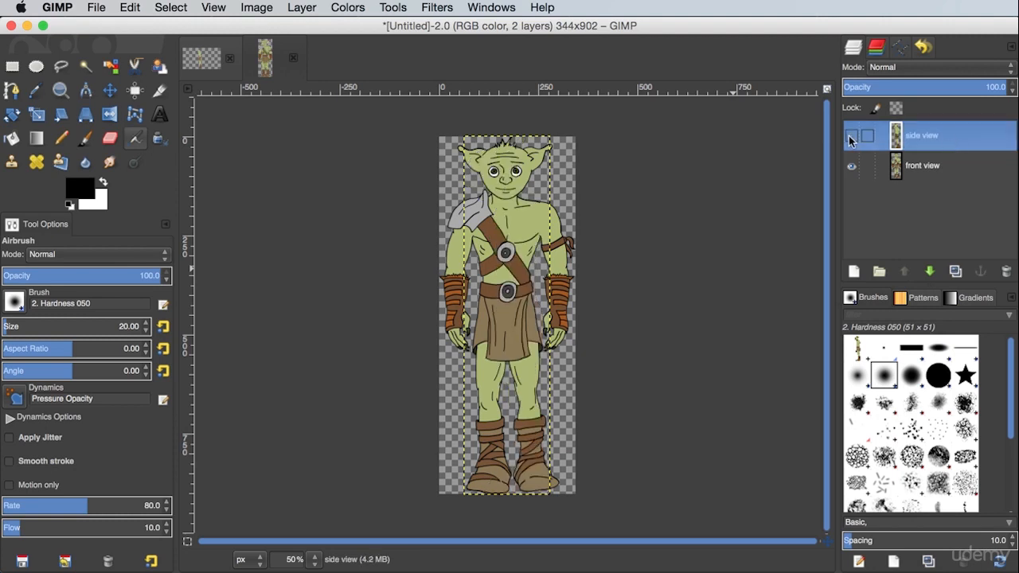
click(850, 139)
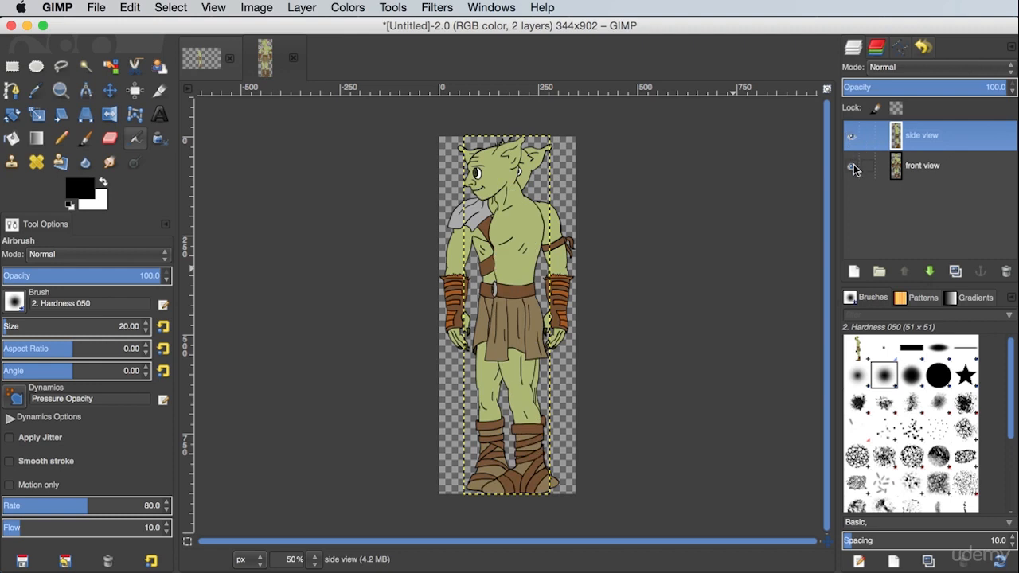
click(852, 166)
click(853, 167)
drag(1001, 79, 935, 83)
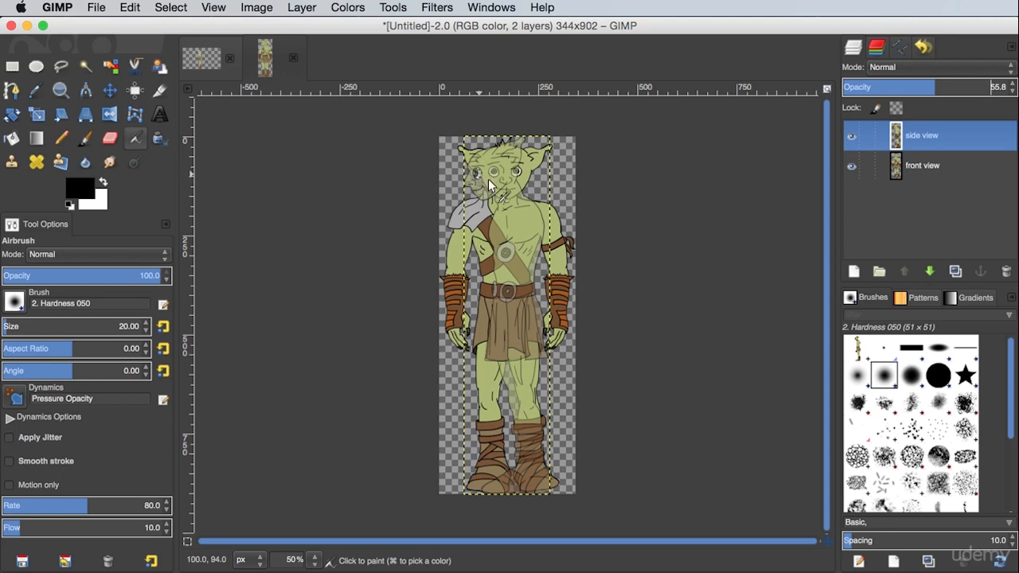
Move the side view layer right and up in small increments until its eye lines up with the front view goblin's left eye.
click(614, 196)
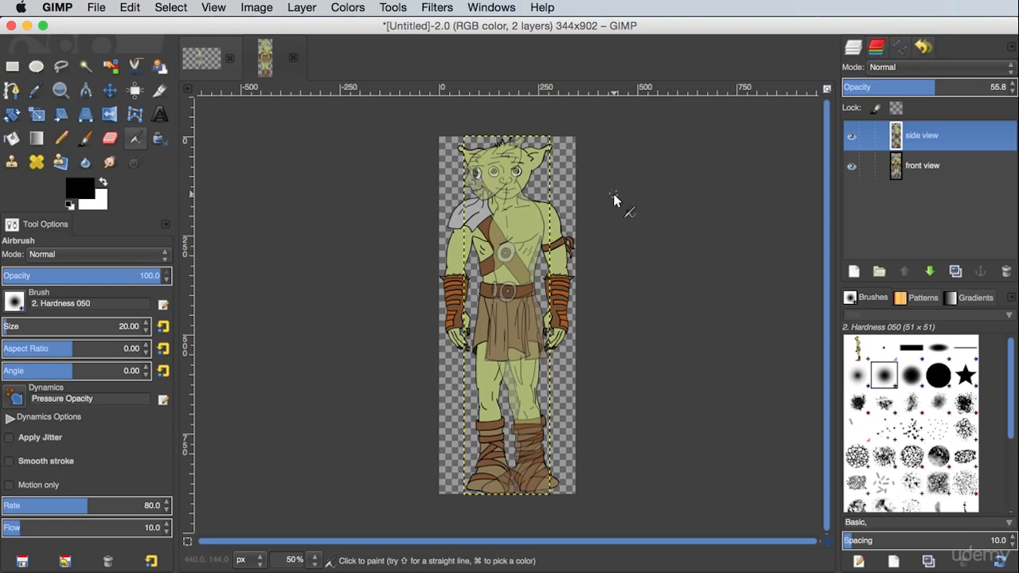
key(z)
drag(435, 134, 604, 260)
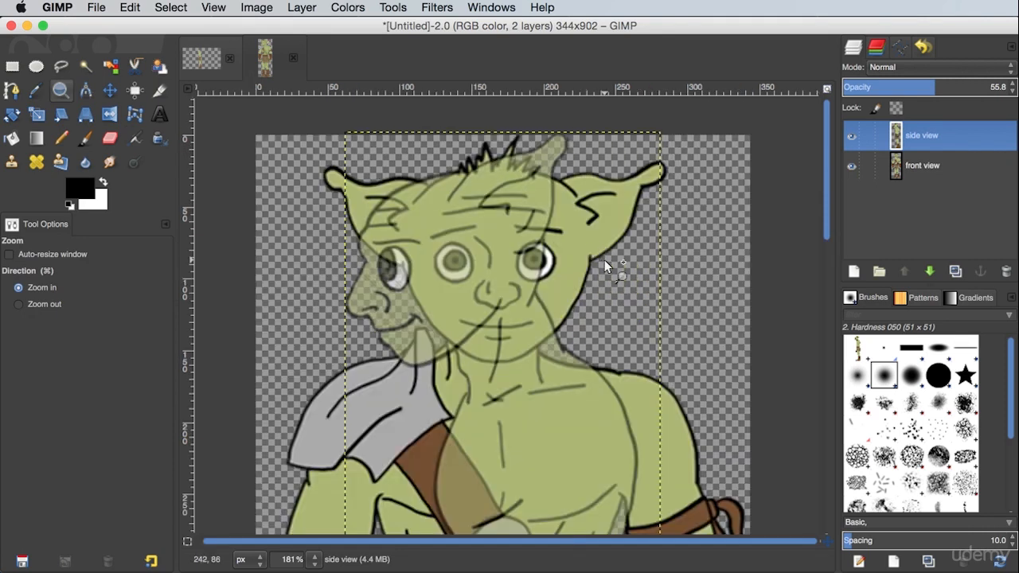
click(112, 91)
key(Right)
key(Right)
key(Right)
key(Right)
key(Right)
key(Right)
key(Right)
key(Right)
key(Right)
key(Right)
key(Right)
key(Right)
key(Right)
key(Right)
key(Right)
key(Right)
key(Right)
key(Right)
key(Right)
key(Right)
key(Right)
key(Right)
key(Right)
key(Right)
key(Right)
key(Right)
key(Right)
key(Right)
key(Right)
key(Right)
key(Right)
key(Right)
key(Right)
key(Right)
key(Right)
key(Right)
key(Right)
key(Right)
key(Right)
key(Right)
key(Right)
key(Right)
key(Right)
key(Right)
key(Right)
key(Right)
key(Right)
key(Right)
key(Right)
key(Right)
key(Right)
key(Right)
key(Right)
key(Right)
key(Right)
key(Right)
key(Right)
key(Right)
key(Right)
key(Right)
key(Right)
key(Right)
key(Right)
key(Right)
key(Right)
key(Right)
key(Right)
key(Right)
key(Right)
key(Right)
key(Right)
key(Right)
key(Right)
key(Right)
key(Right)
key(Right)
key(Right)
key(Right)
key(Right)
key(Up)
key(Up)
key(Up)
key(Up)
key(Up)
key(Up)
key(Up)
key(Up)
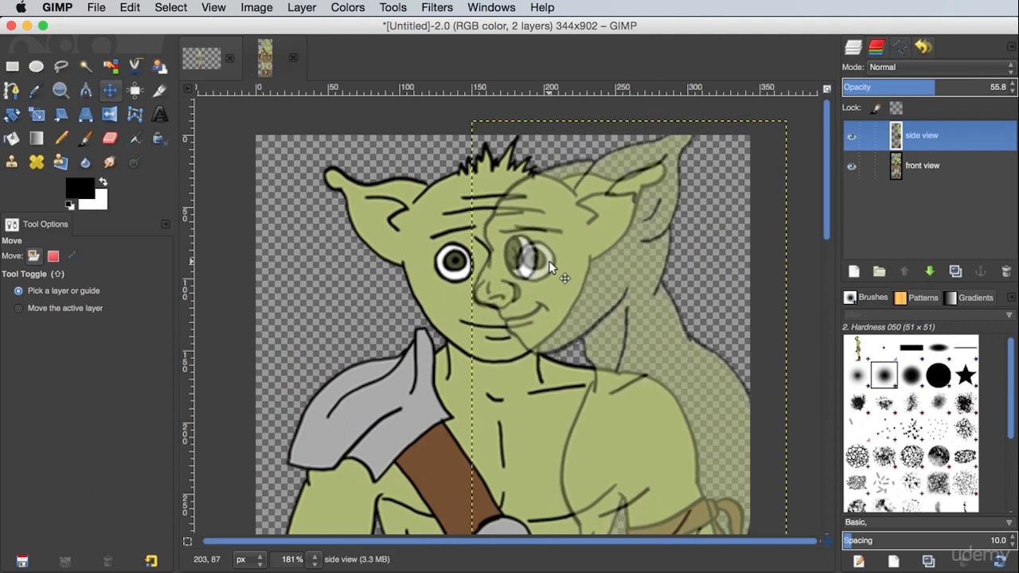
key(Right)
key(Right)
key(Right)
key(Right)
key(Down)
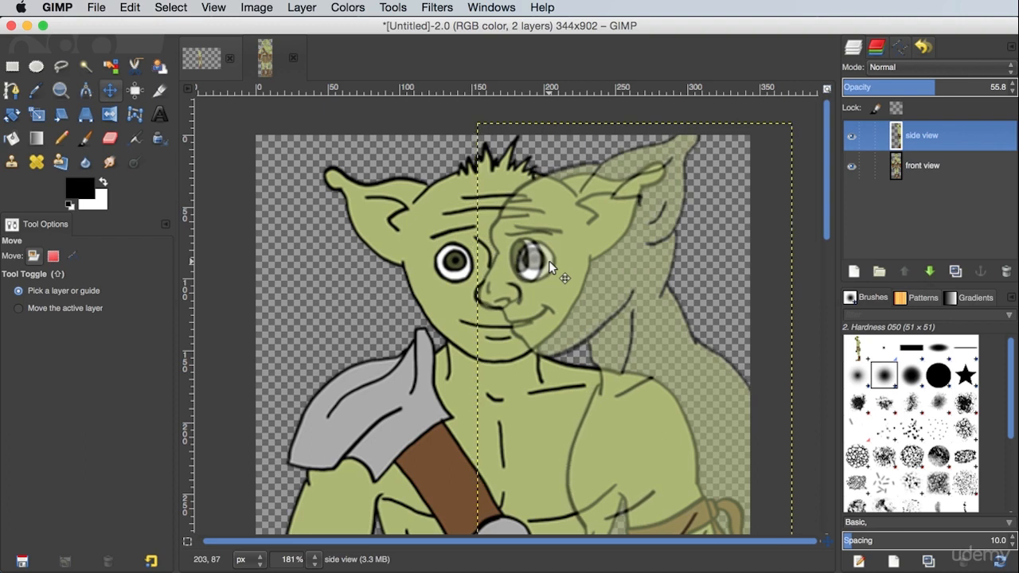
key(Left)
key(Up)
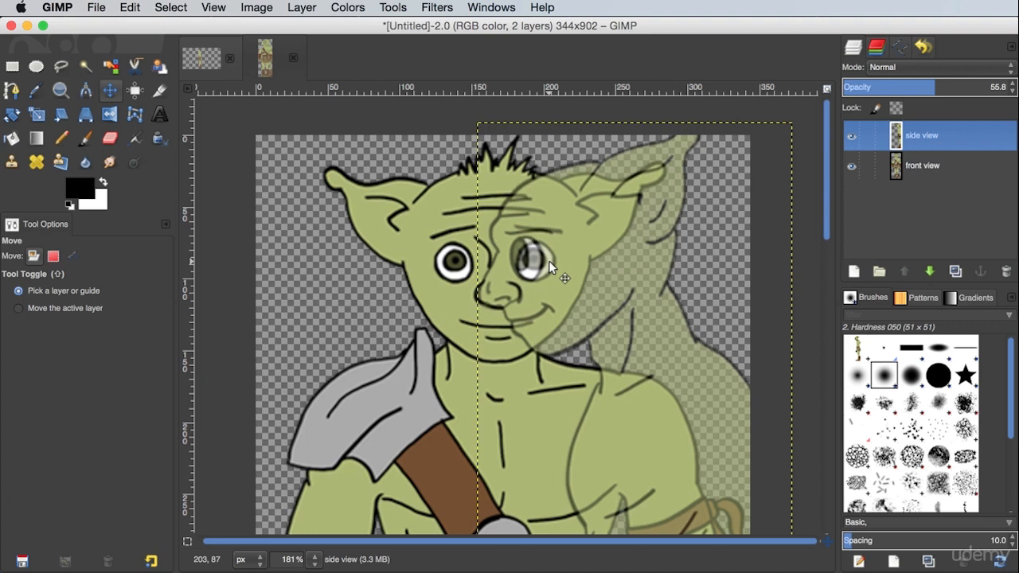
key(Down)
key(Down)
key(Up)
key(Down)
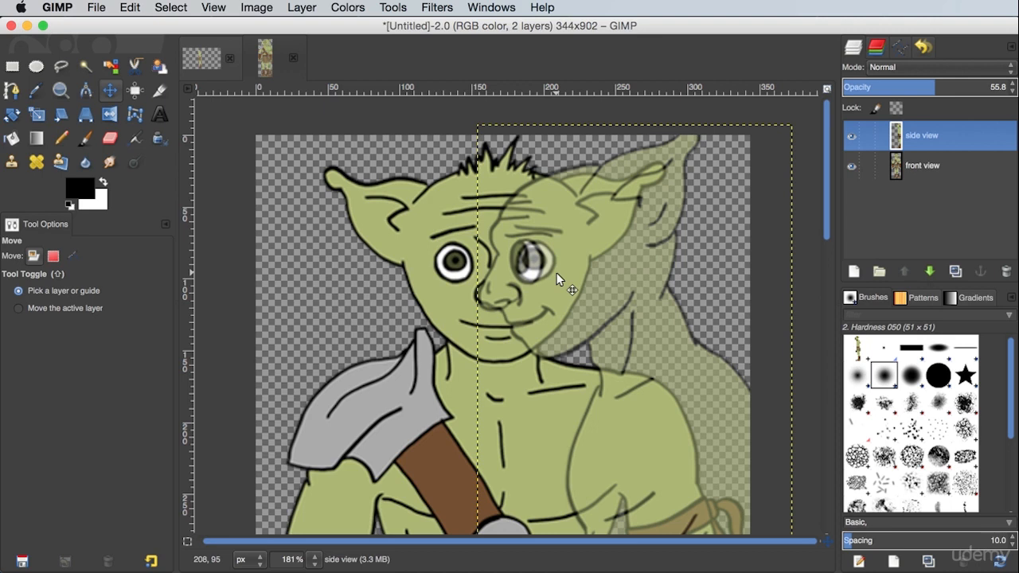
Move the active side view layer back left so the profile head overlaps the front view head.
key(shift)
shift+drag(579, 278, 488, 273)
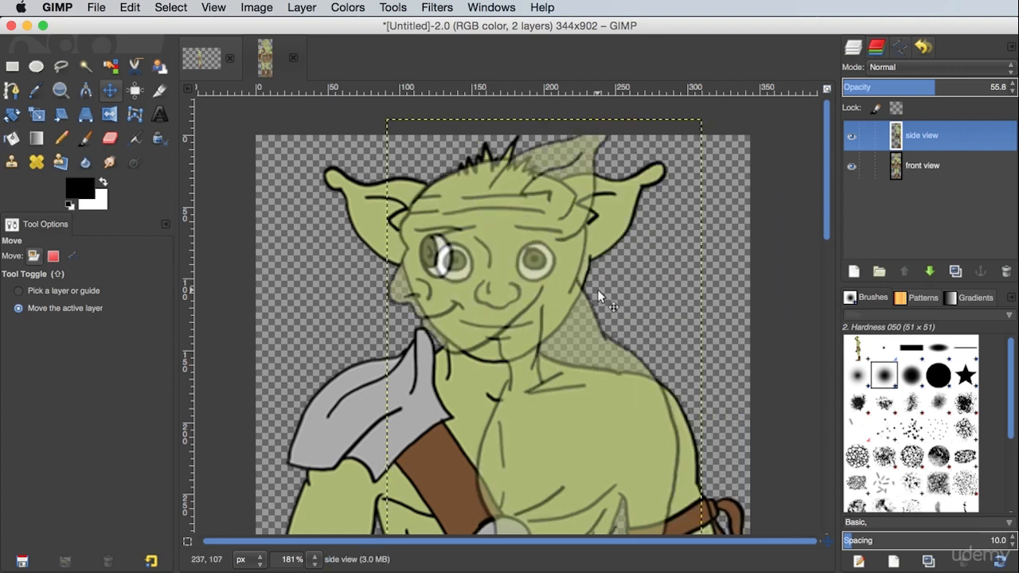
key(shift)
key(shift)
key(super)
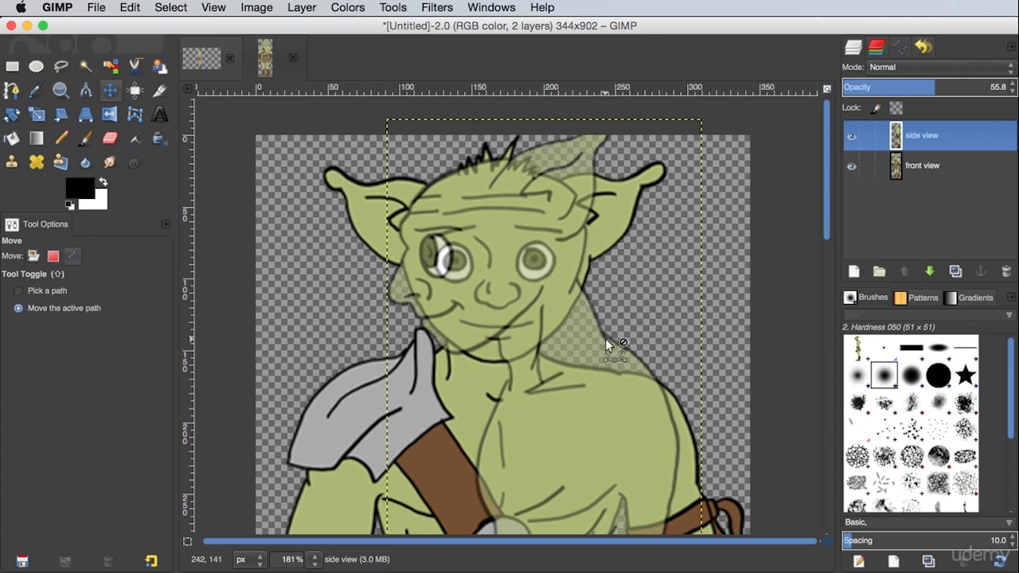
key(shift+super+j)
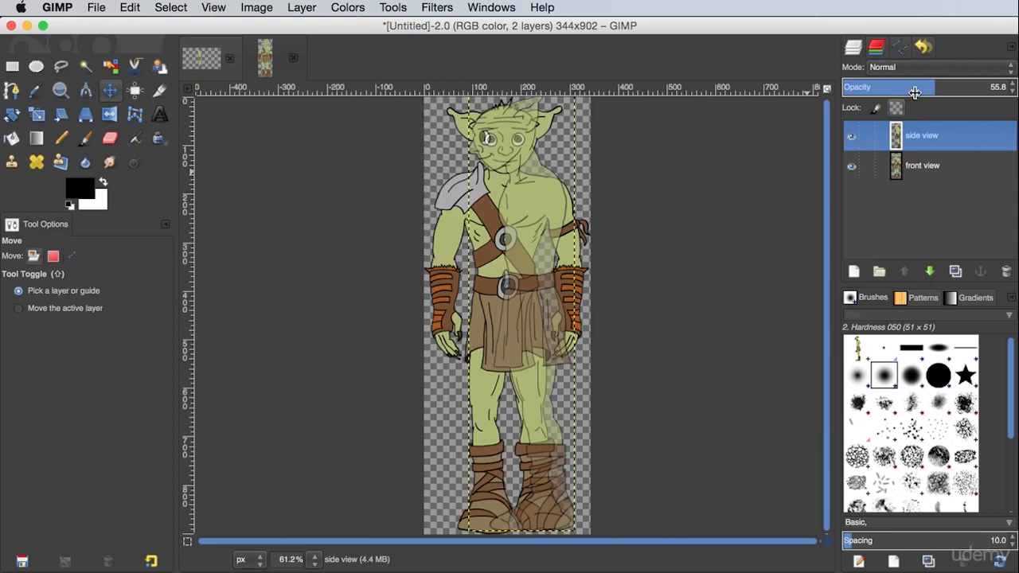
Restore the side view layer's opacity to 100, hide it and make front view the active layer.
drag(935, 84, 1005, 83)
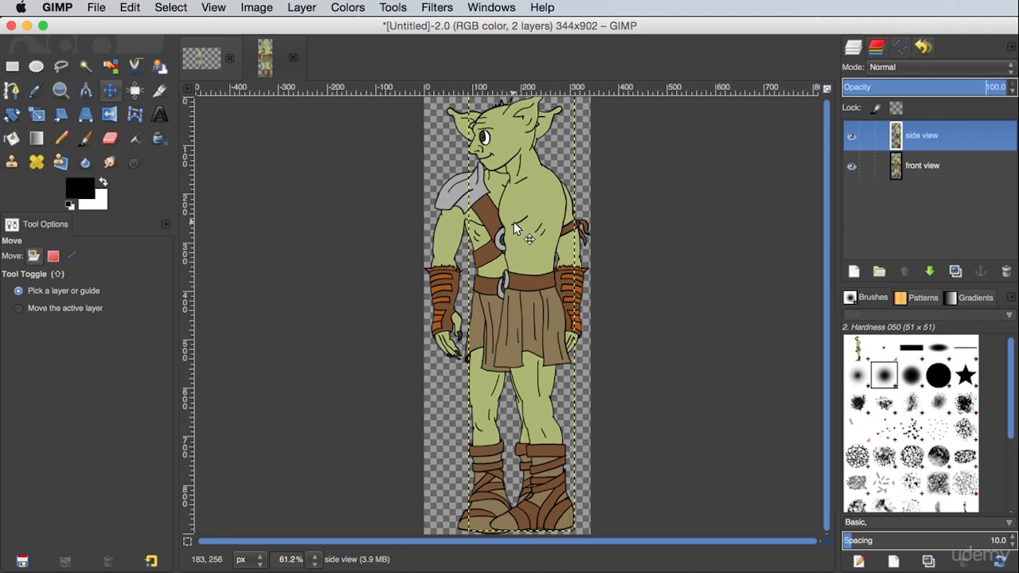
click(851, 137)
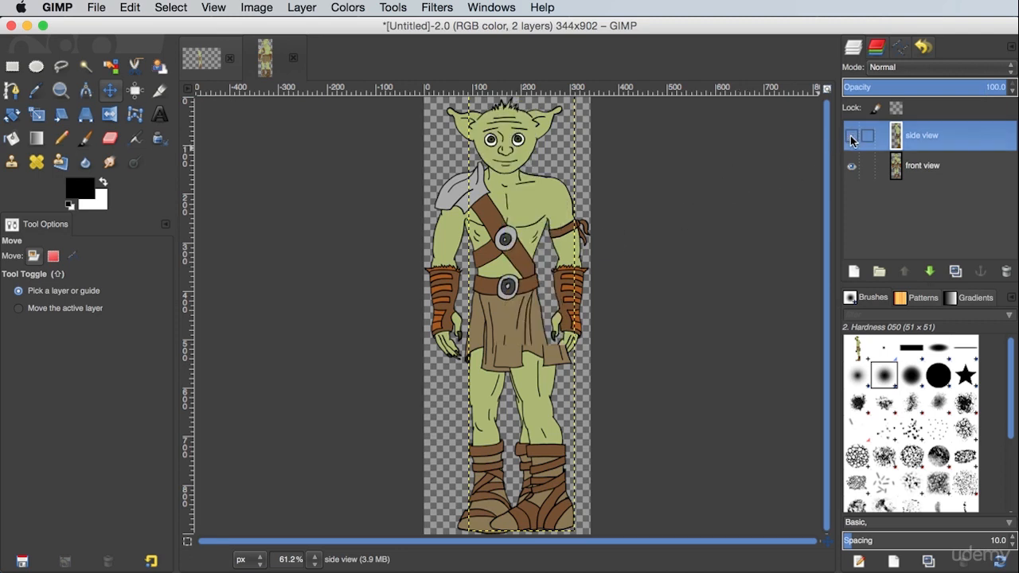
click(922, 165)
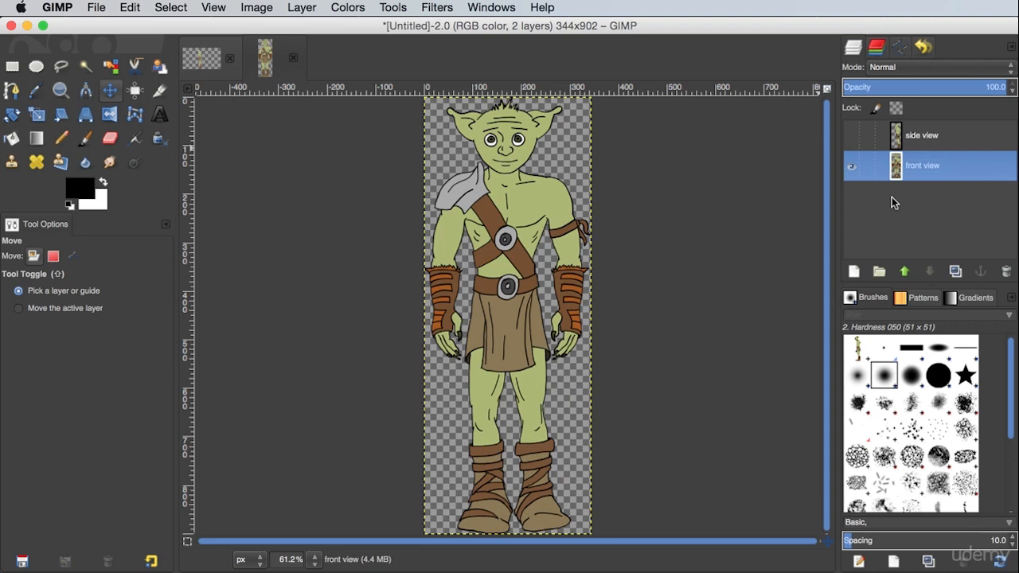
Export the visible front view as "goblin front view.png" in the reference images folder with the default PNG options.
click(95, 12)
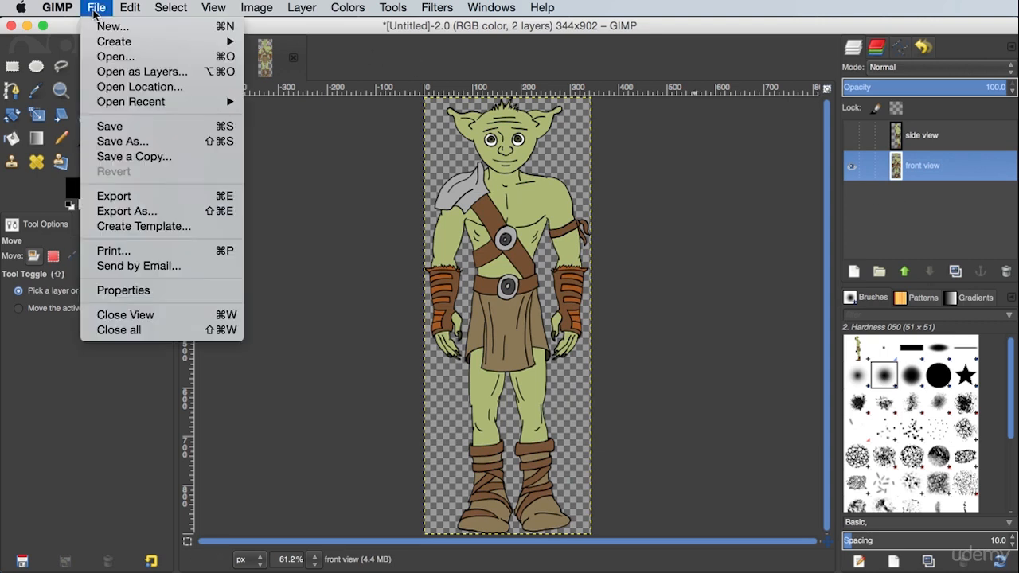
click(168, 212)
double_click(282, 51)
text(goblin front view)
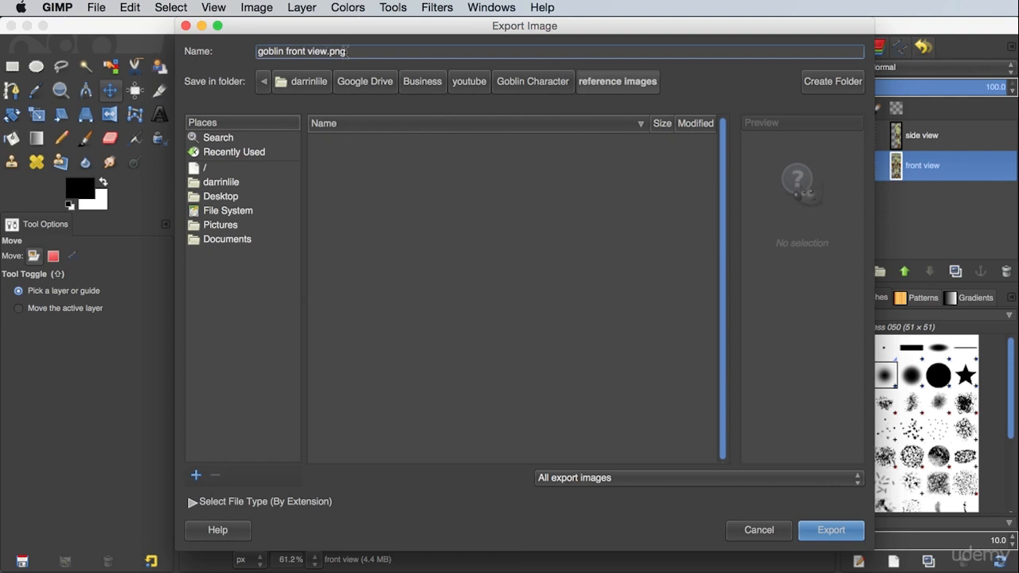
click(630, 479)
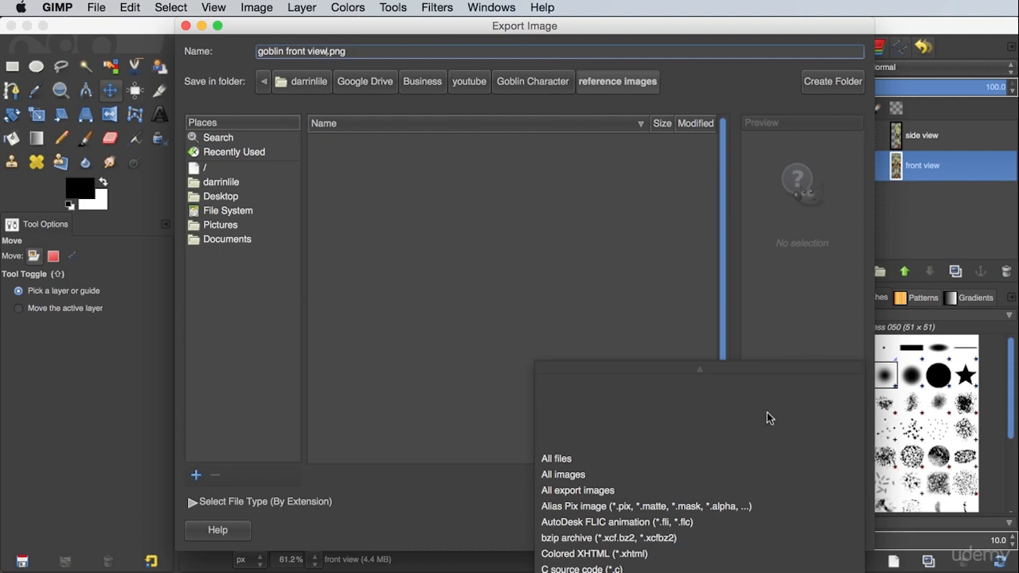
click(390, 52)
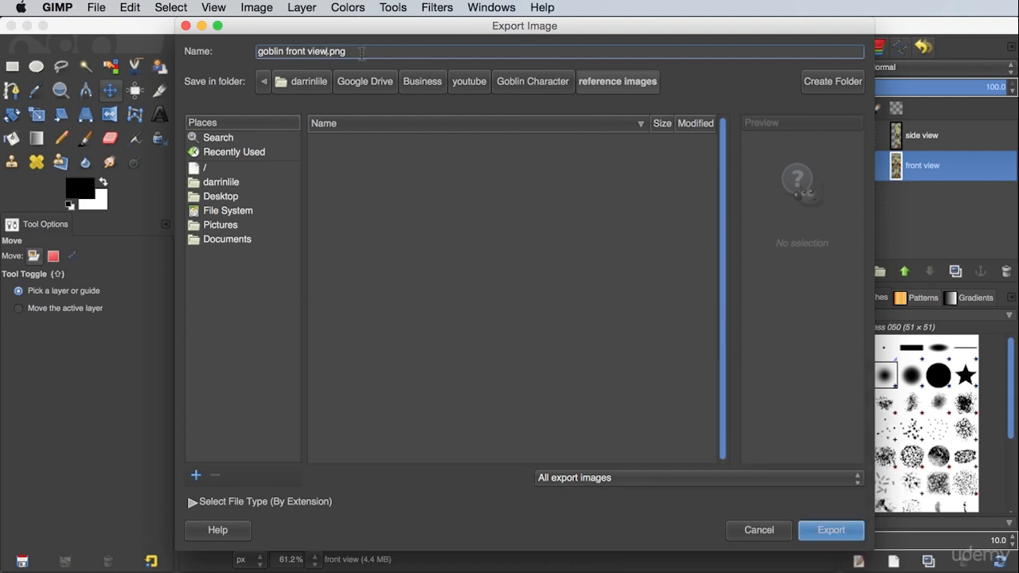
click(825, 539)
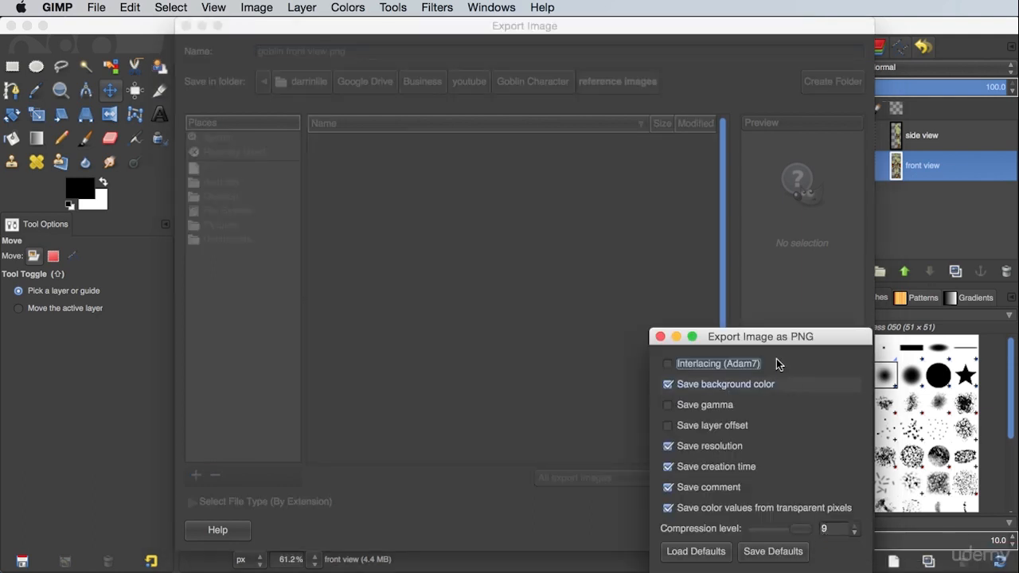
click(658, 448)
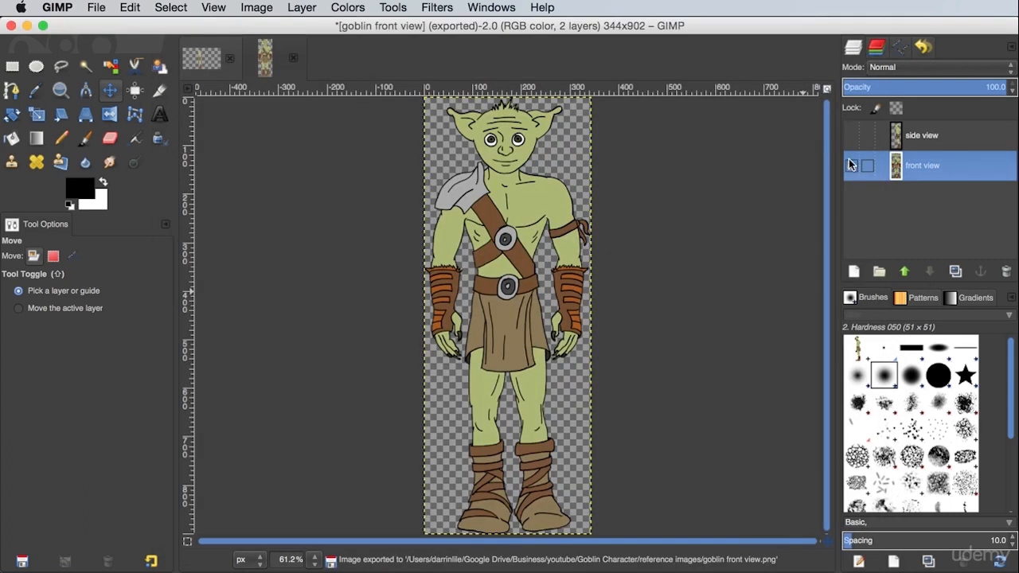
Show only the side view layer and export it as "goblin side view.png" in the reference images folder.
click(851, 135)
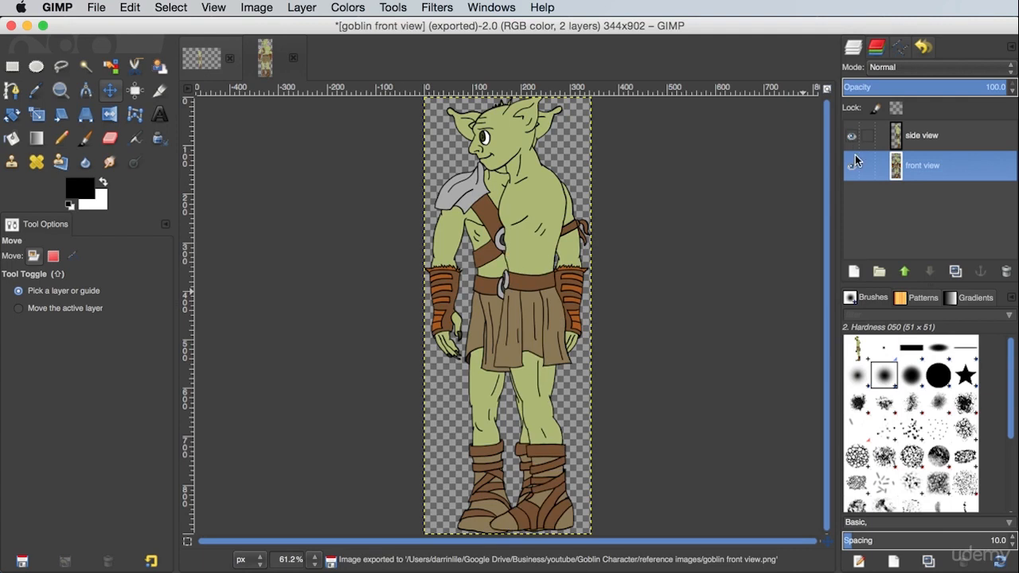
click(850, 167)
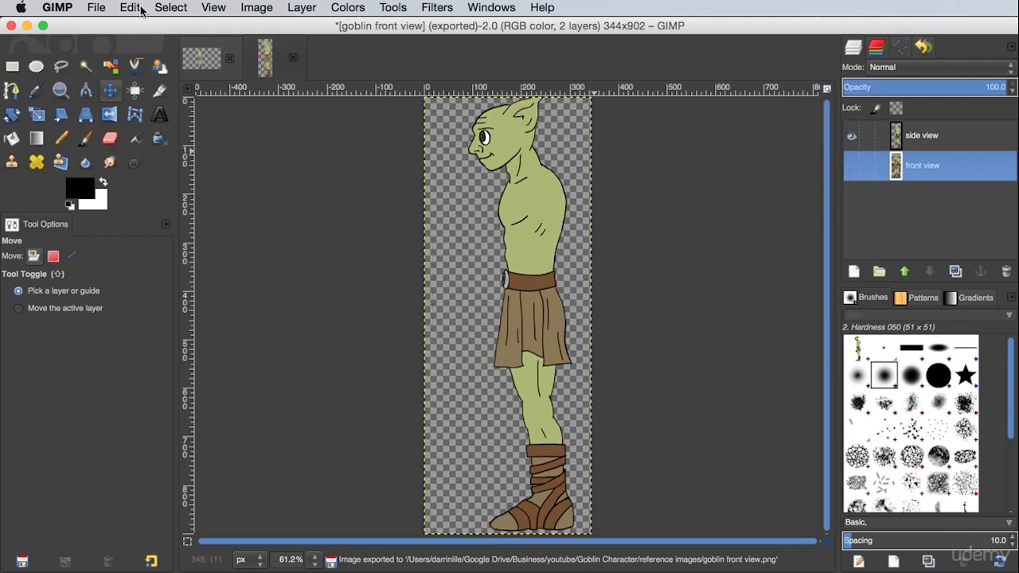
click(95, 7)
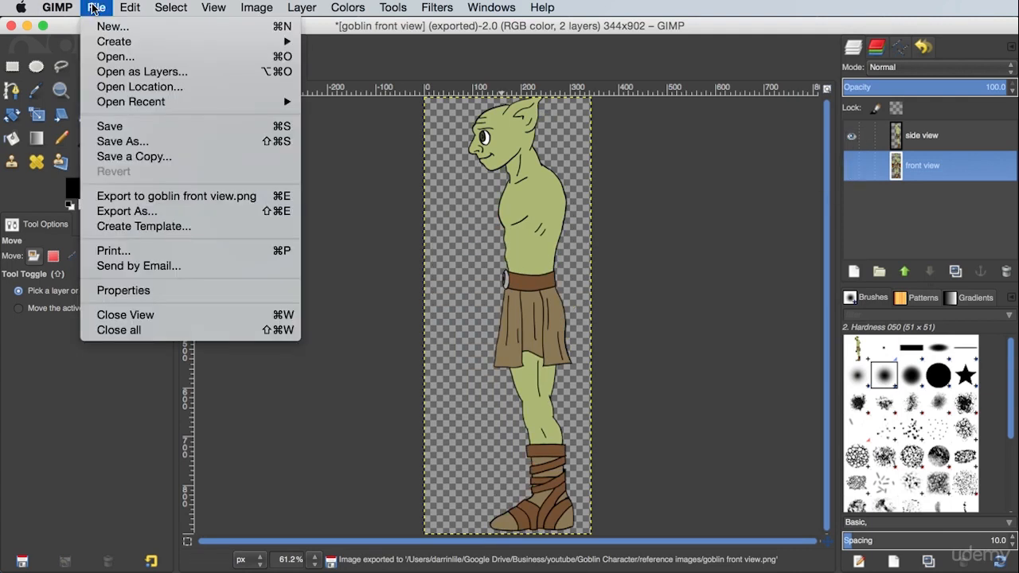
click(167, 212)
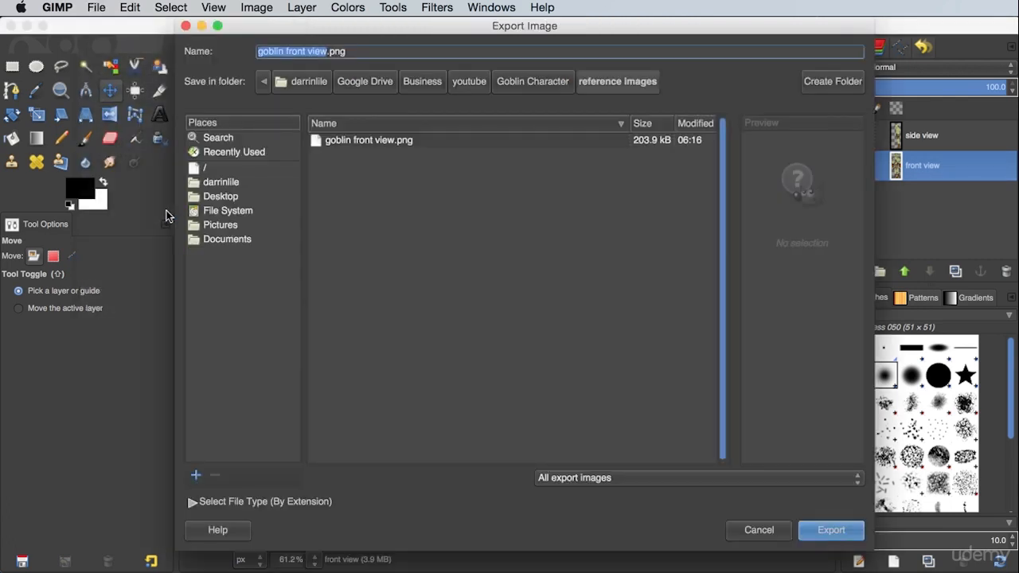
click(316, 53)
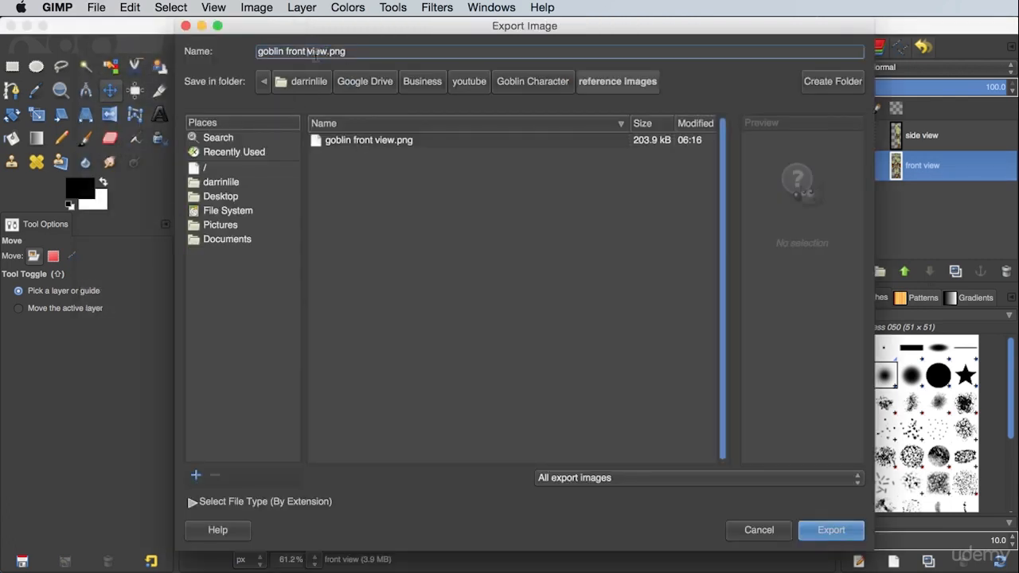
key(BackSpace)
key(BackSpace)
key(BackSpace)
key(BackSpace)
key(BackSpace)
text(side)
key(Return)
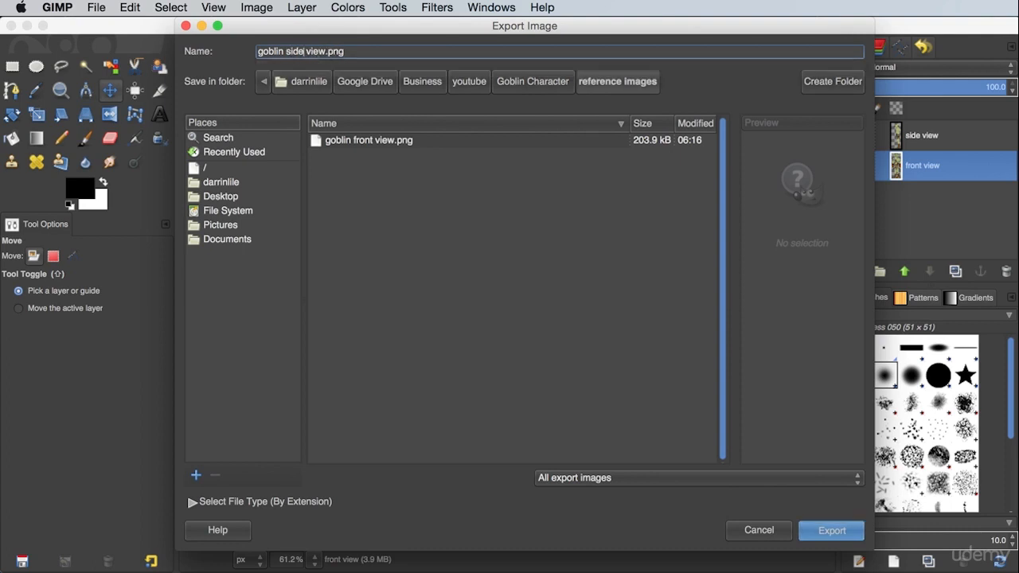
key(Return)
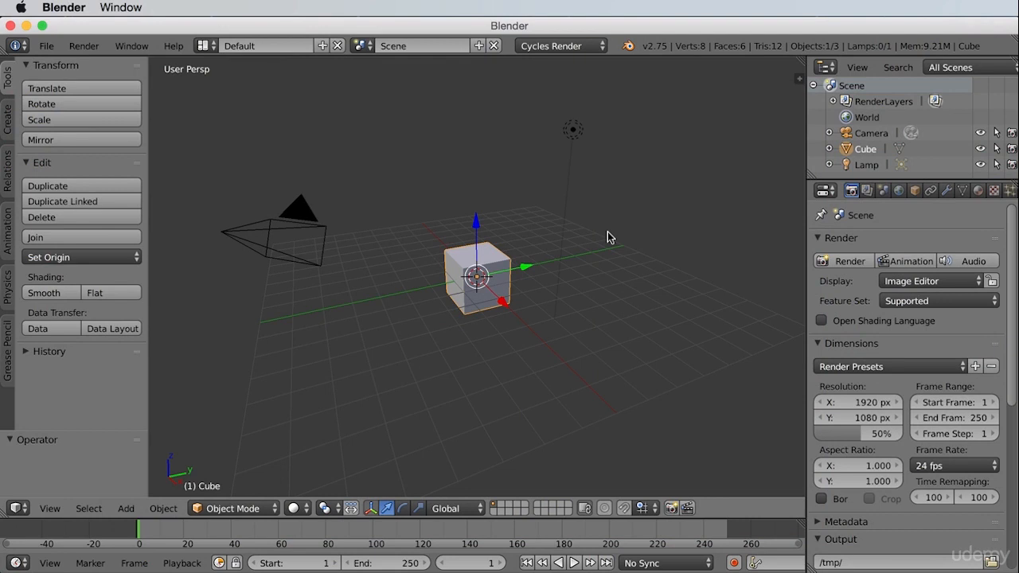
Delete all default objects from the scene, including the cube, camera and lamp.
key(a)
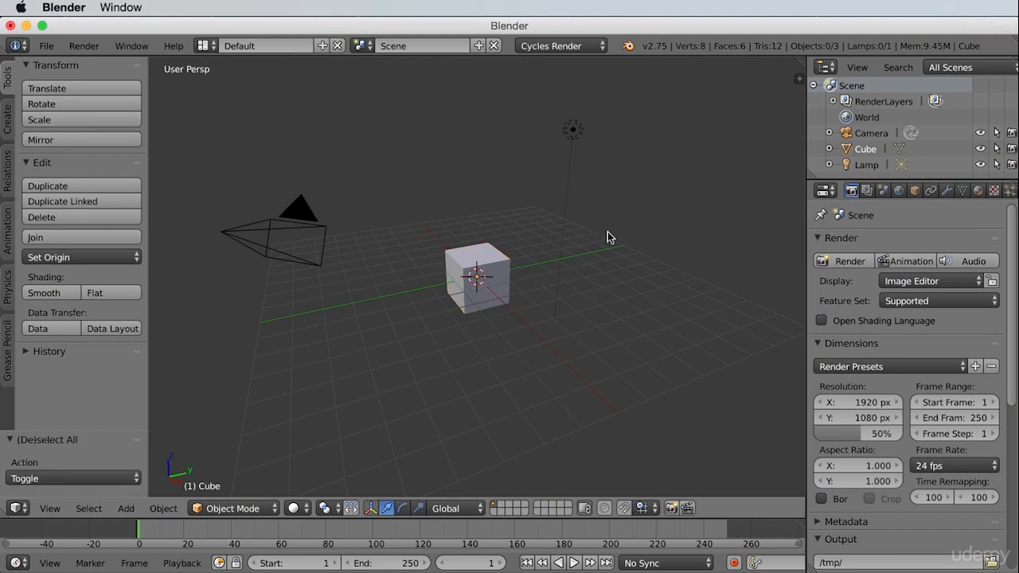
key(a)
key(x)
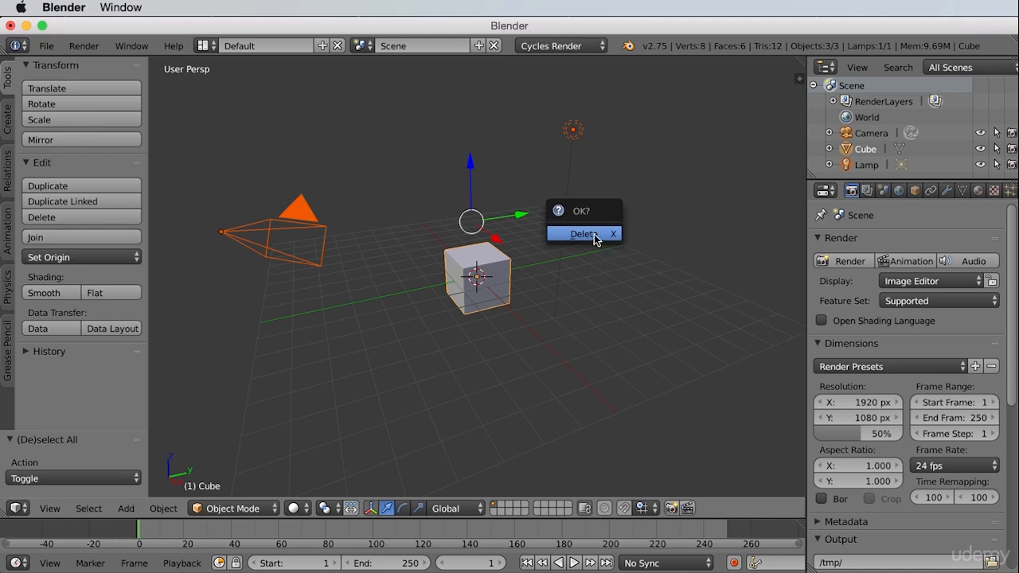
click(594, 234)
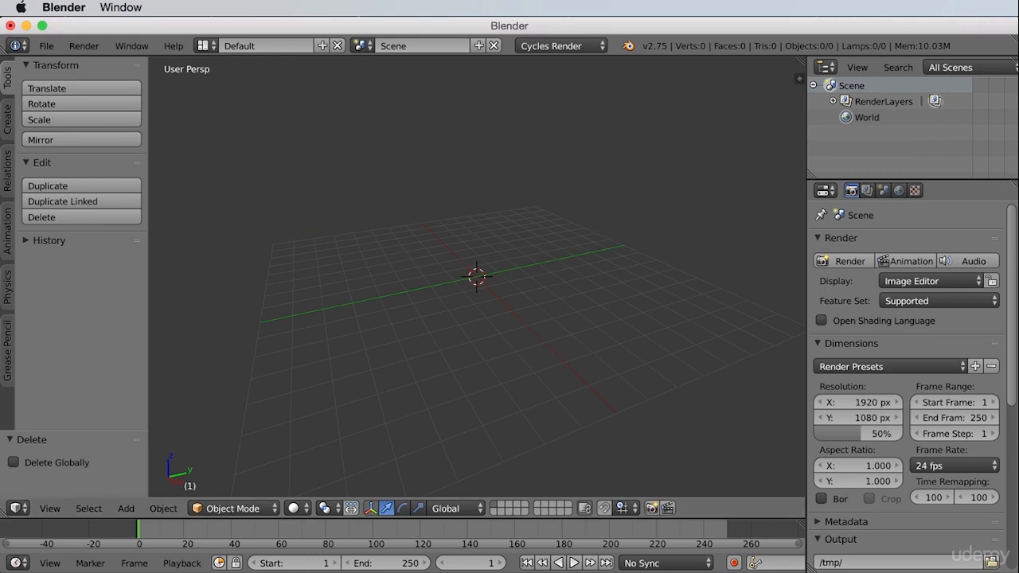
Switch to Safari, look through the tutorial site's home page and the YouTube channel's Blender Basics section, and return to Blender.
key(super+Tab)
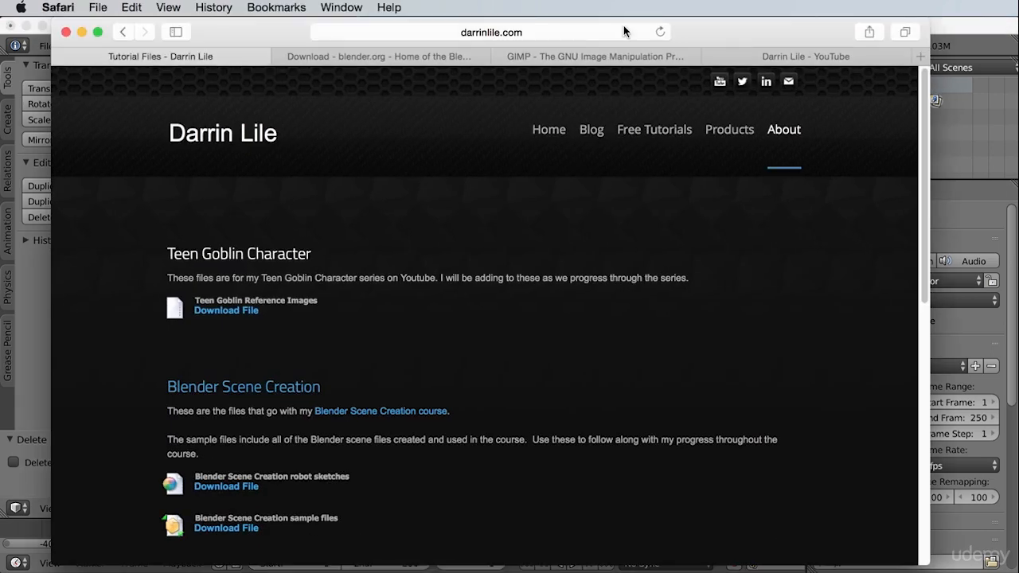
click(547, 130)
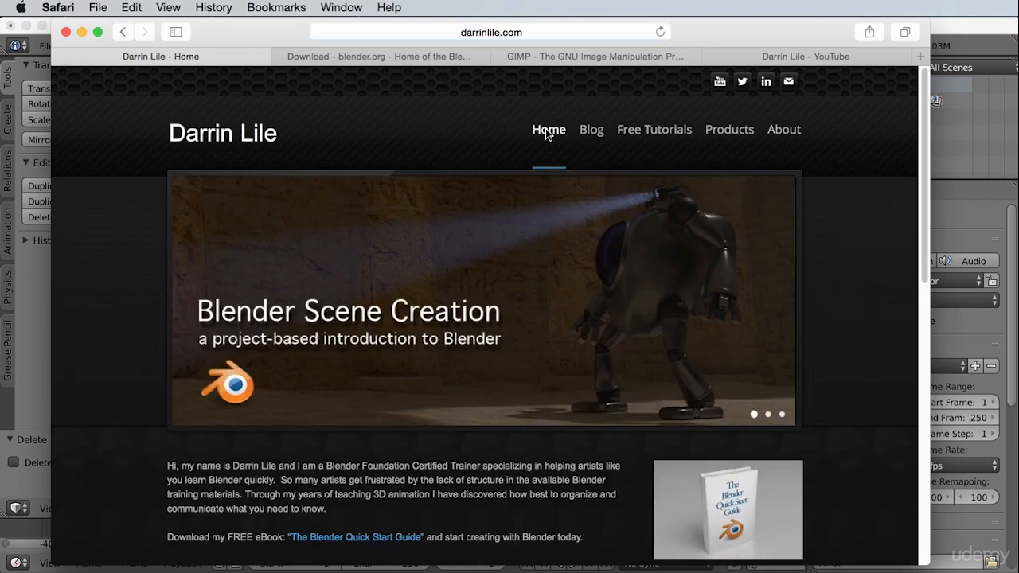
drag(924, 160, 922, 246)
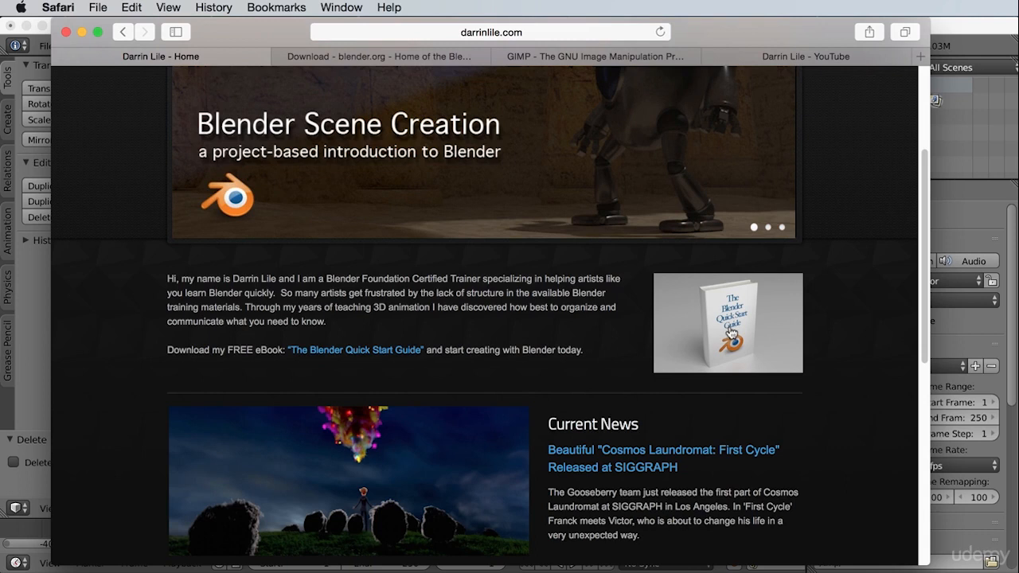
click(775, 58)
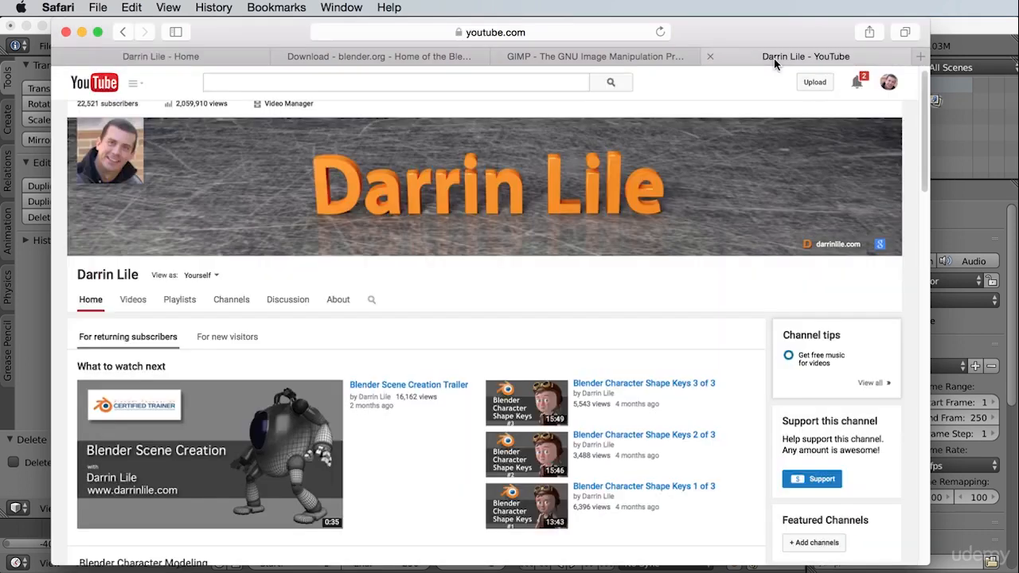
drag(926, 92, 954, 482)
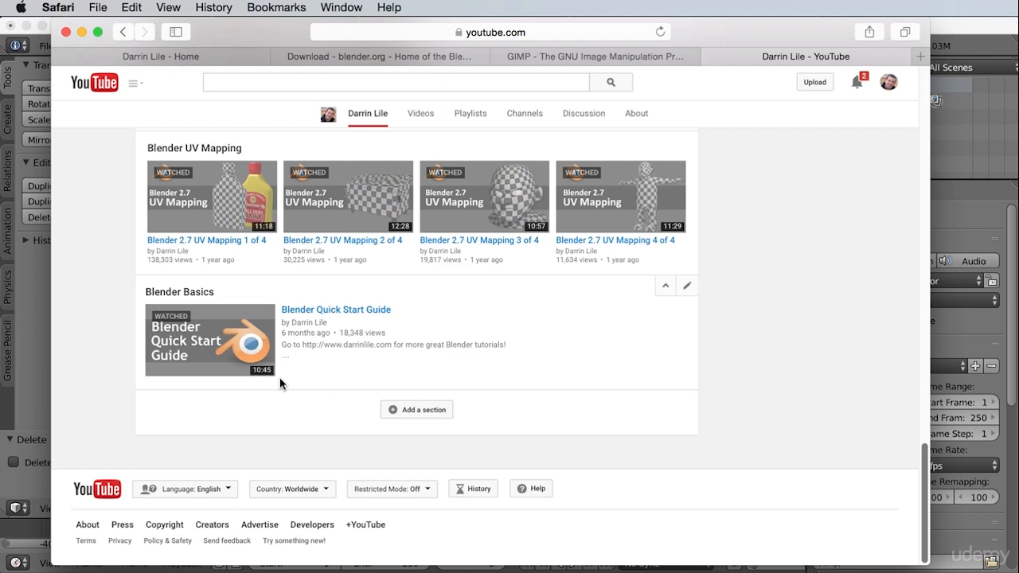
click(954, 34)
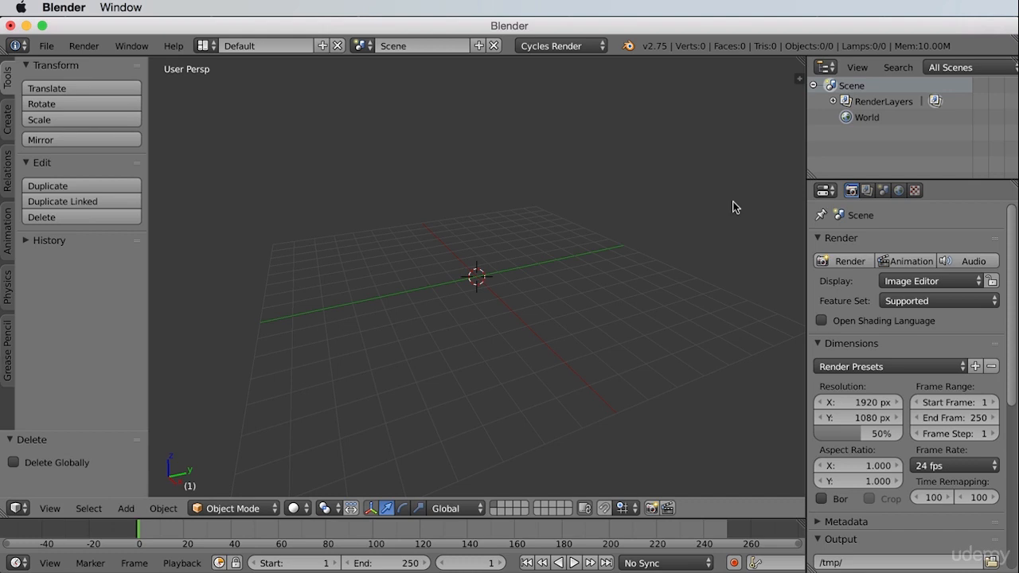
Add a new screen layout based on Default, name it "Character Images" and keep it active.
click(205, 46)
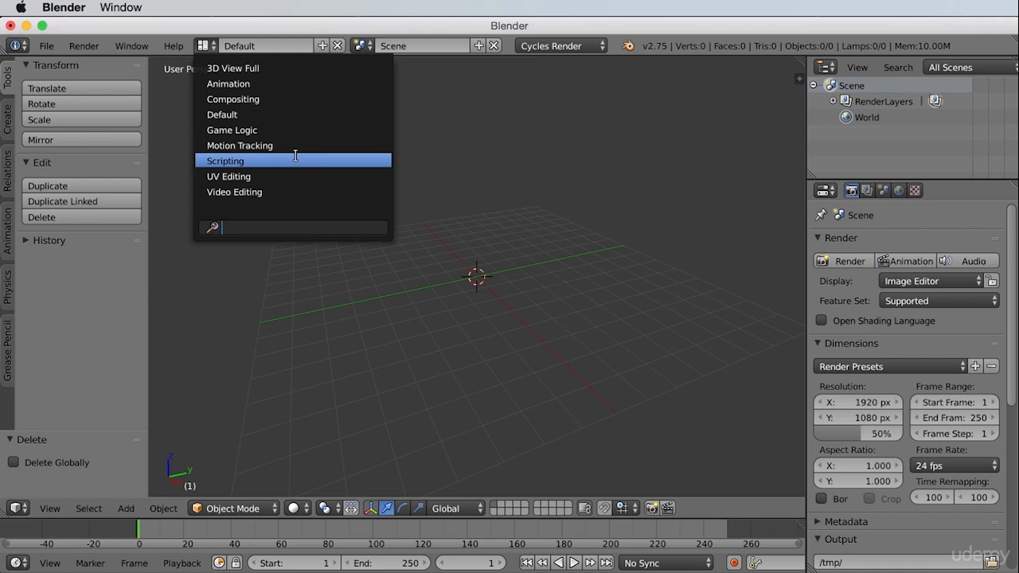
click(683, 141)
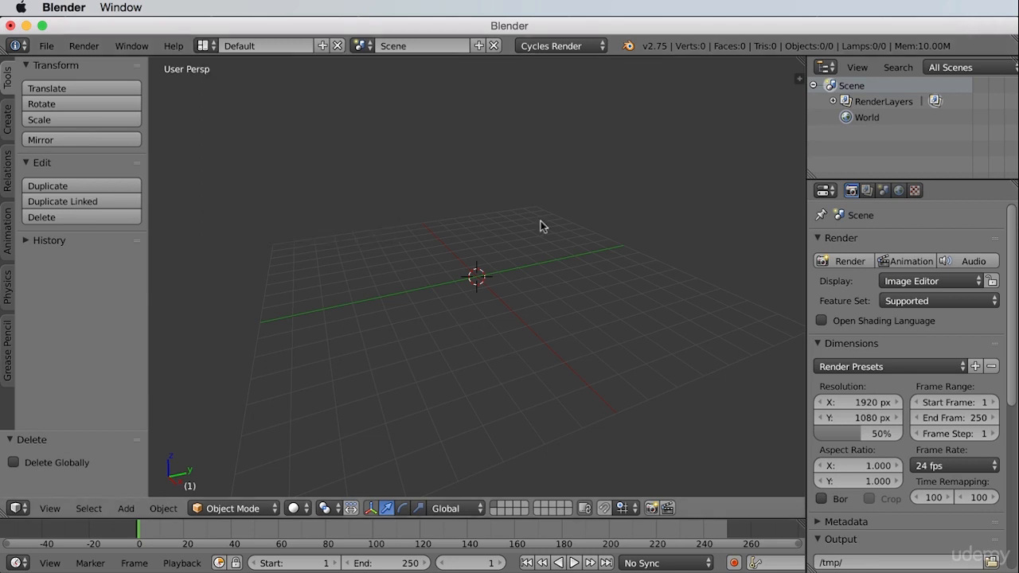
click(323, 47)
click(284, 45)
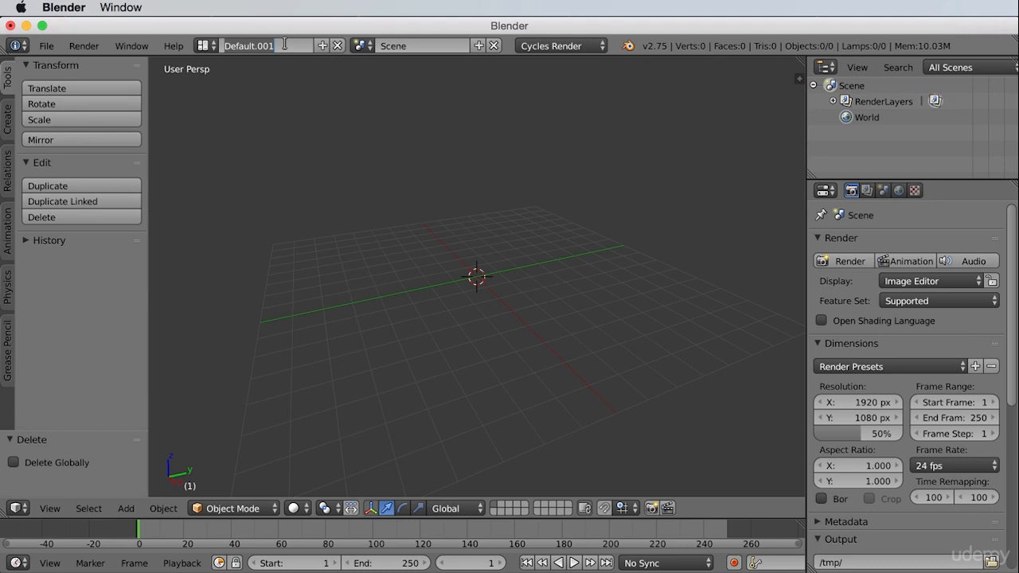
text(Character Images)
key(Return)
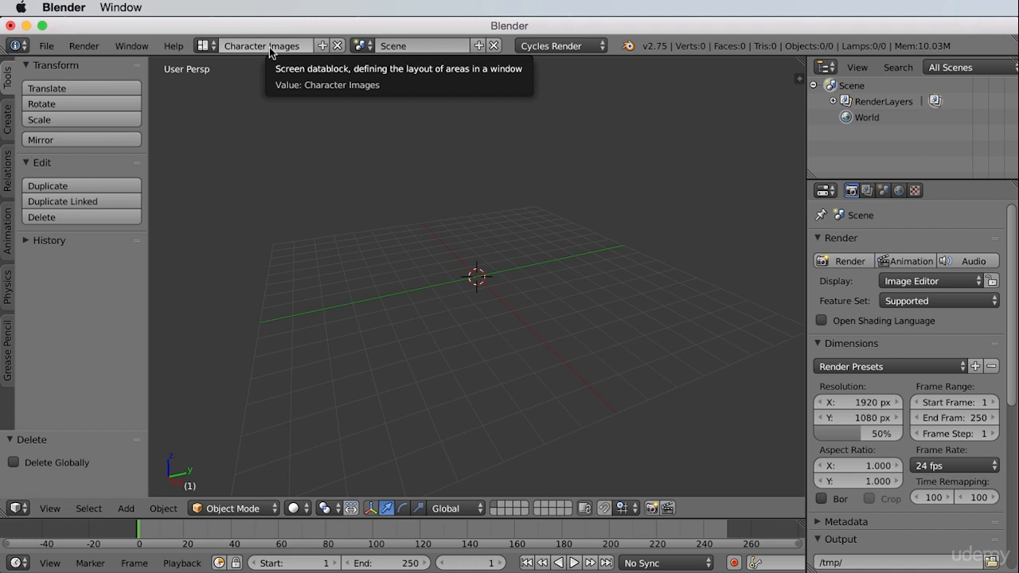
click(204, 45)
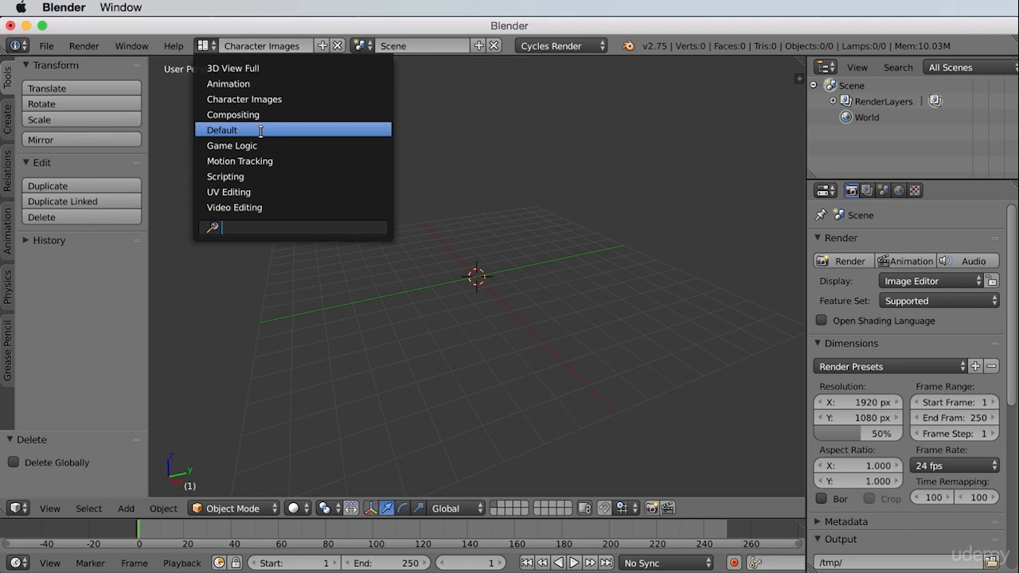
click(299, 100)
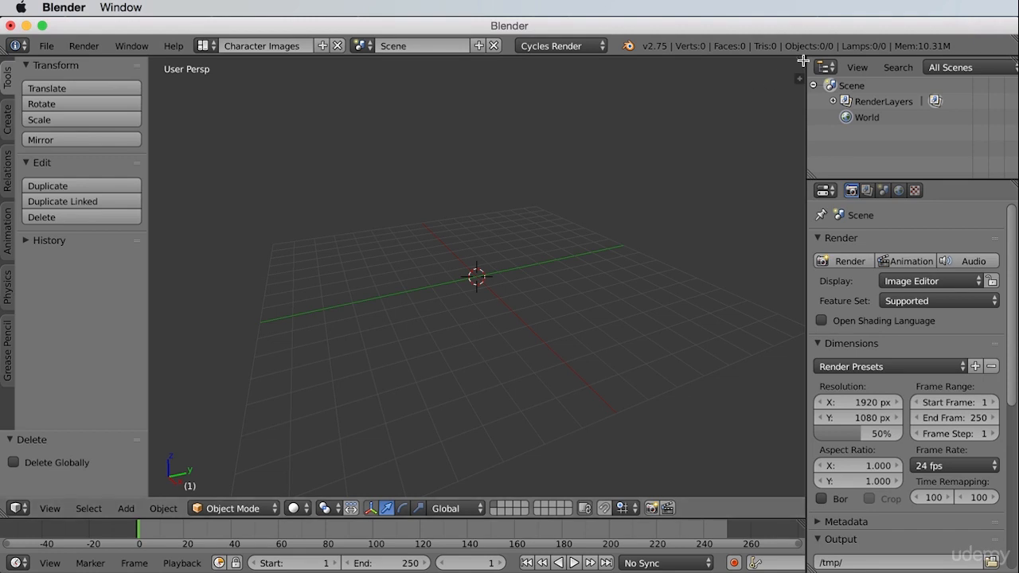
Split the 3D viewport into two side-by-side views and hide the tool shelf in both.
drag(803, 61, 403, 76)
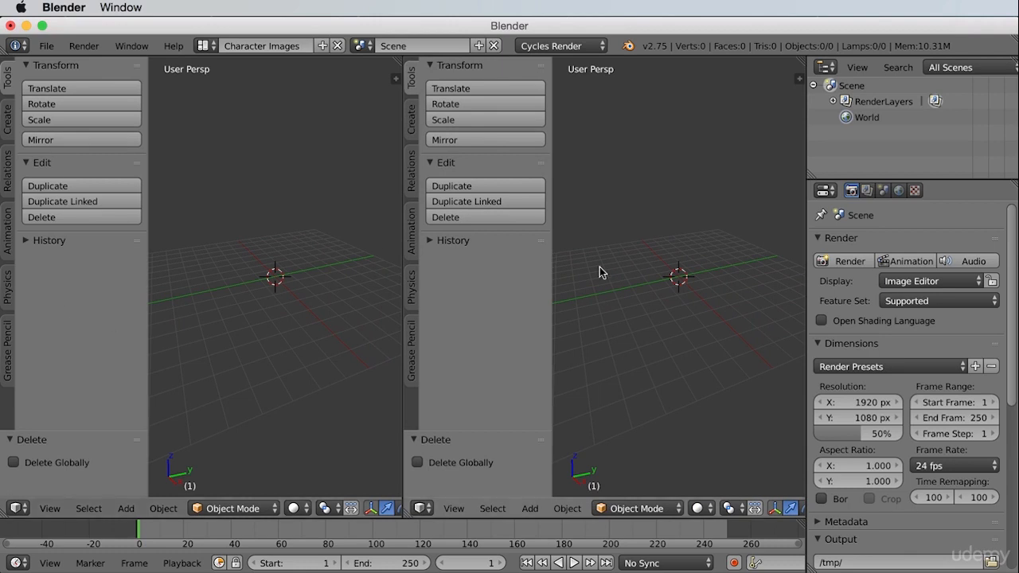
key(t)
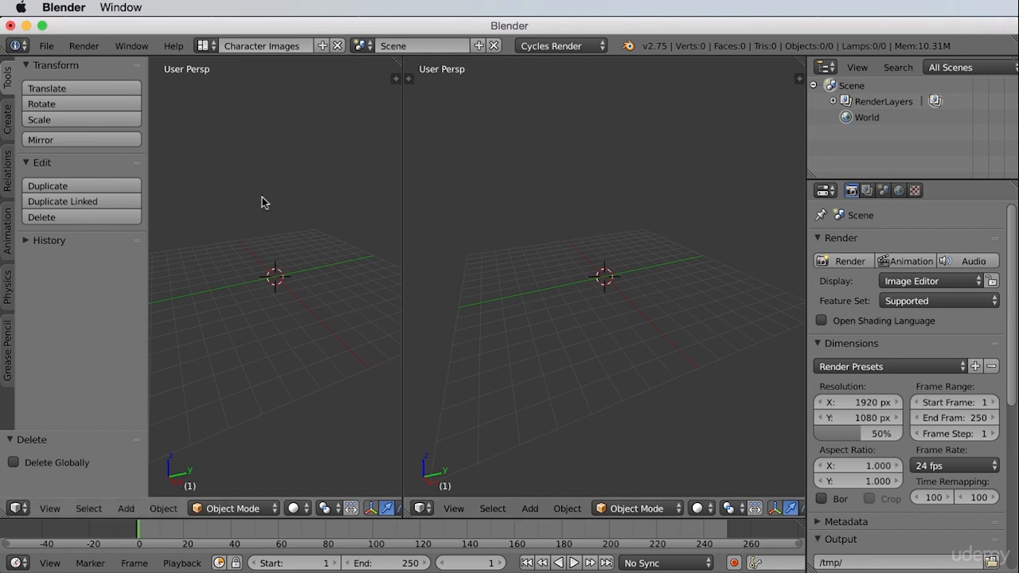
key(t)
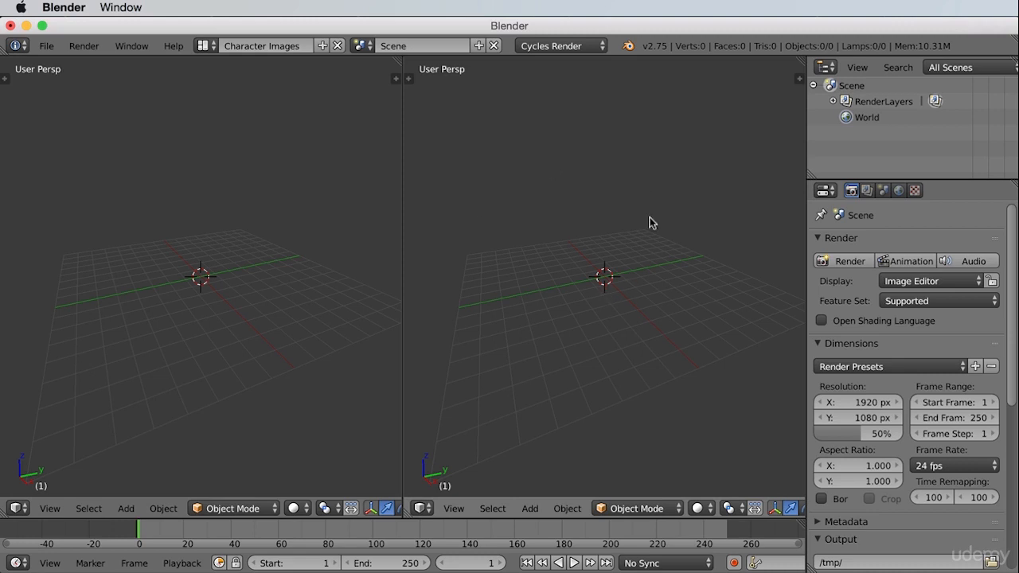
Set the right 3D viewport to the Right orthographic view and the left 3D viewport to the Front orthographic view.
click(454, 509)
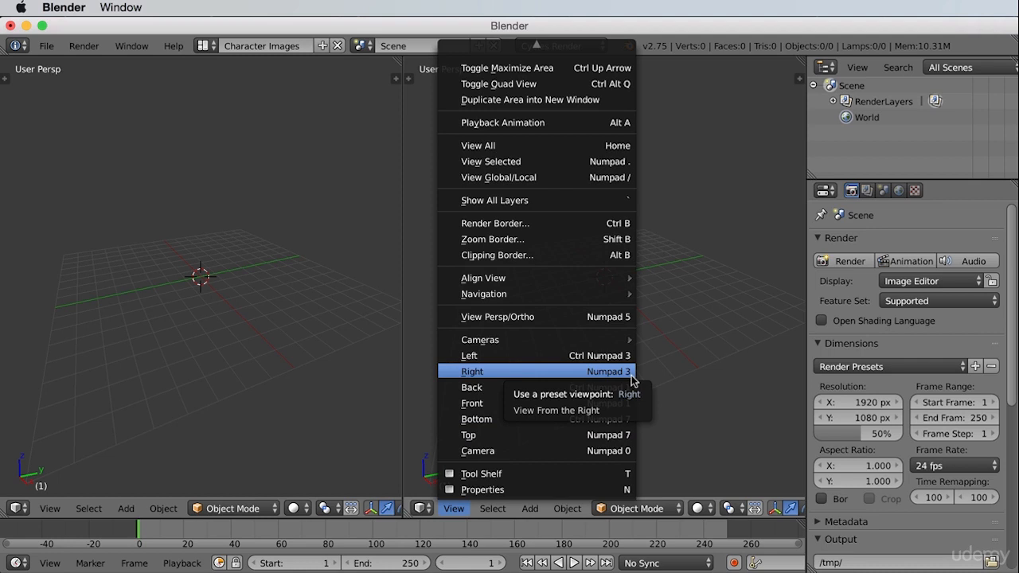
click(507, 371)
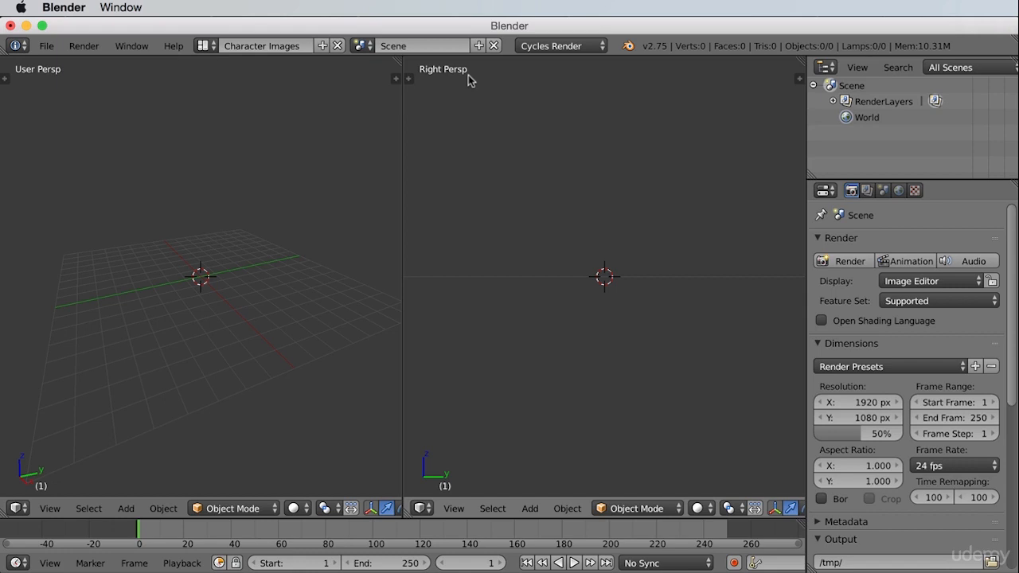
click(454, 509)
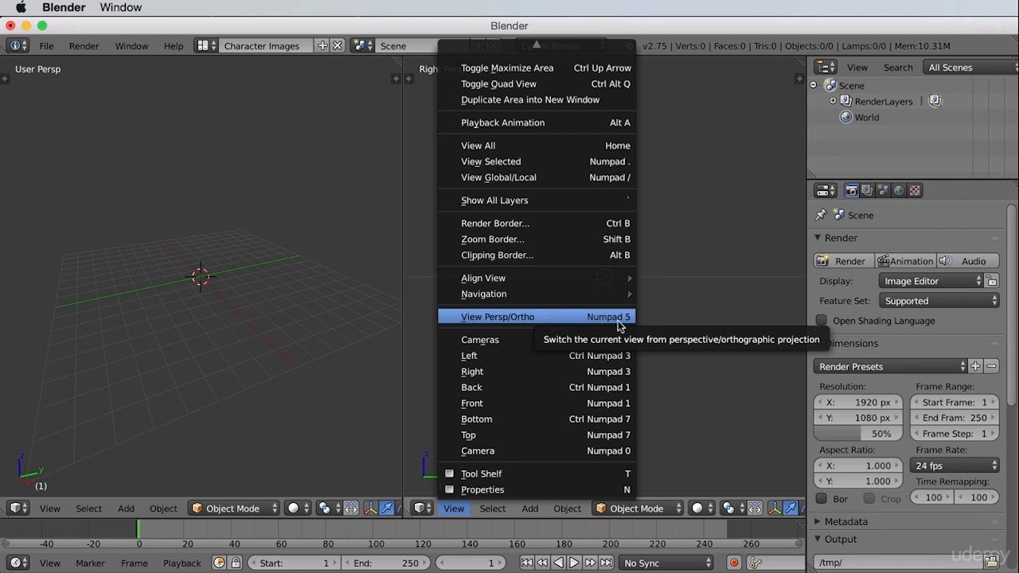
click(519, 317)
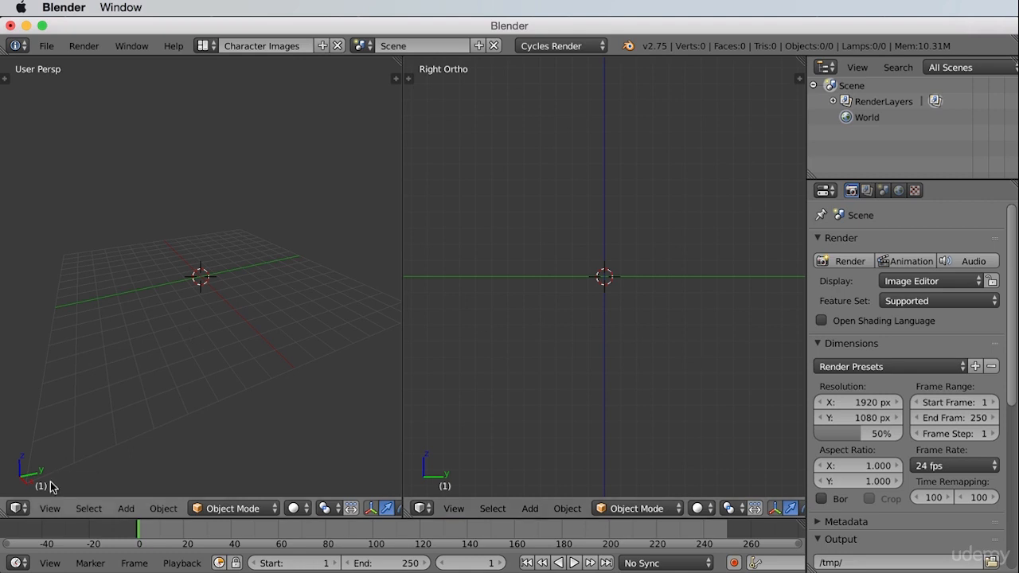
click(45, 511)
key(KP_1)
key(KP_5)
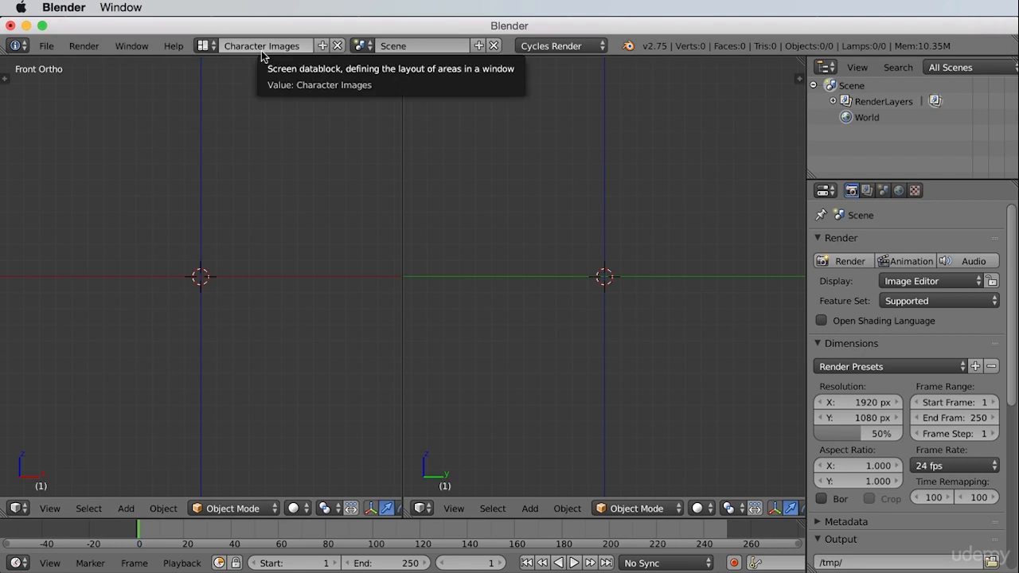
Switch to the Default screen layout to compare it, and return to the Character Images layout.
click(207, 46)
click(247, 131)
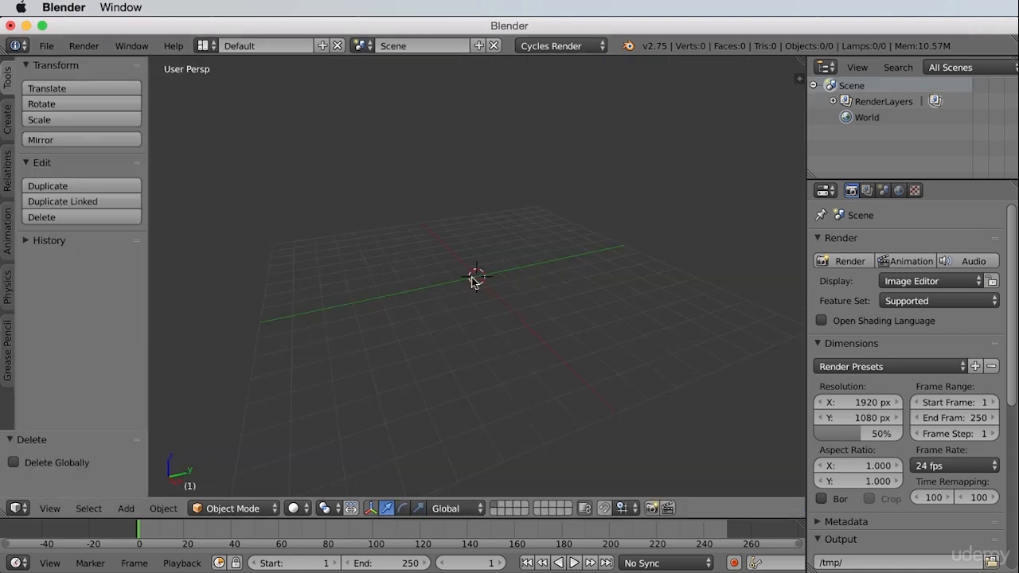
click(205, 46)
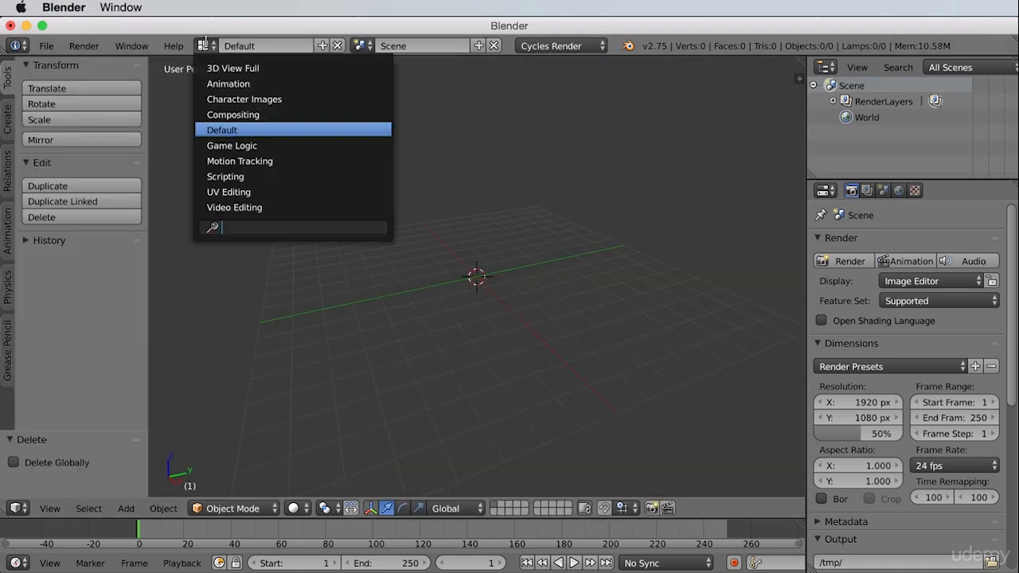
click(264, 98)
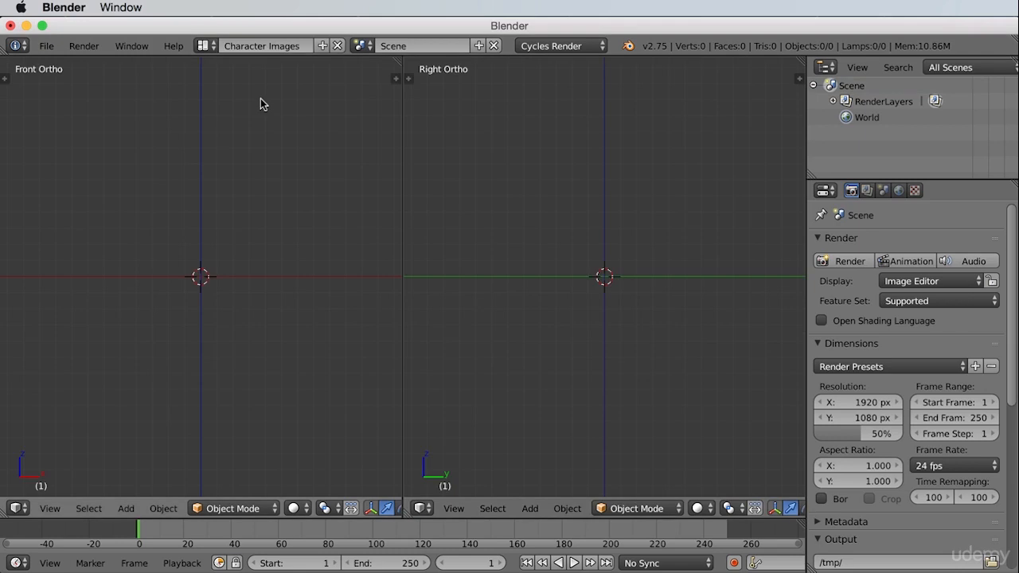
Check the Input settings in User Preferences for Emulate Numpad, save the user settings and close the preferences.
click(47, 46)
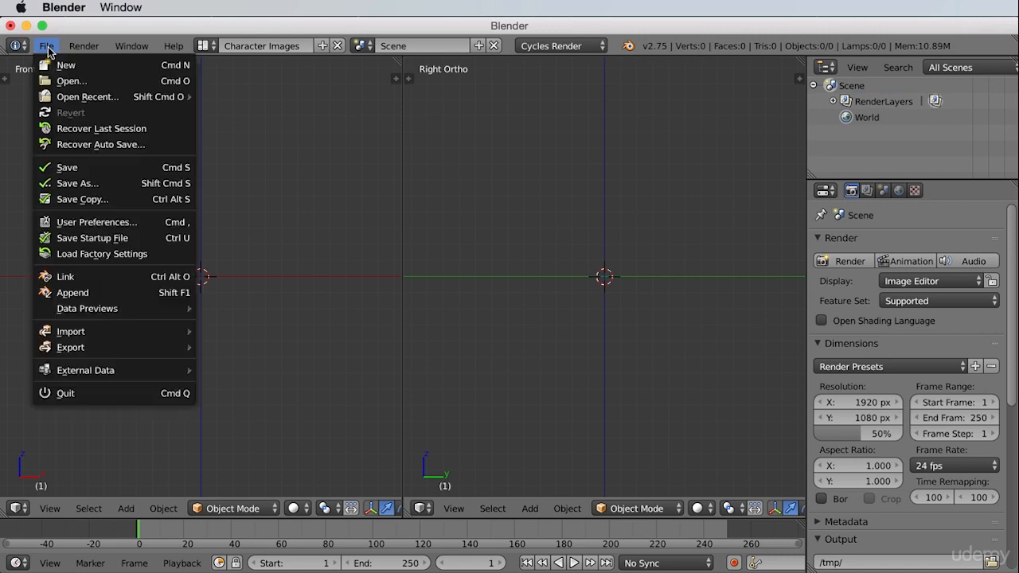
click(88, 219)
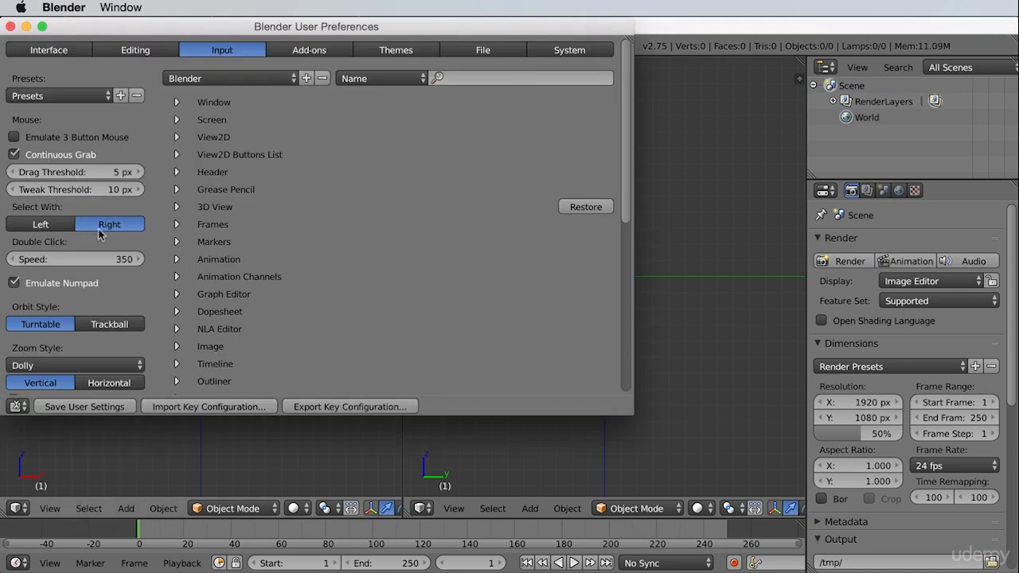
drag(333, 32, 458, 67)
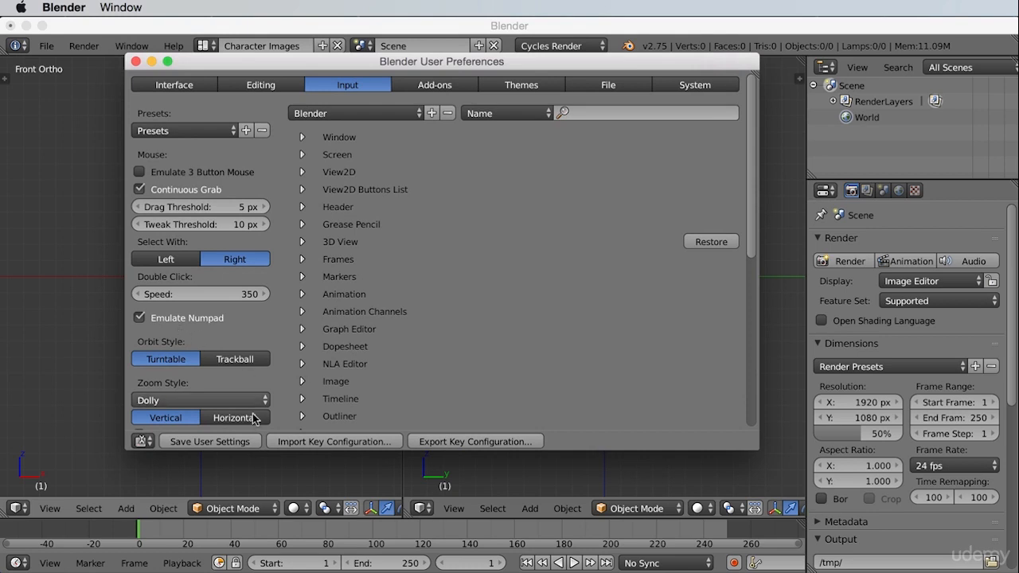
click(221, 441)
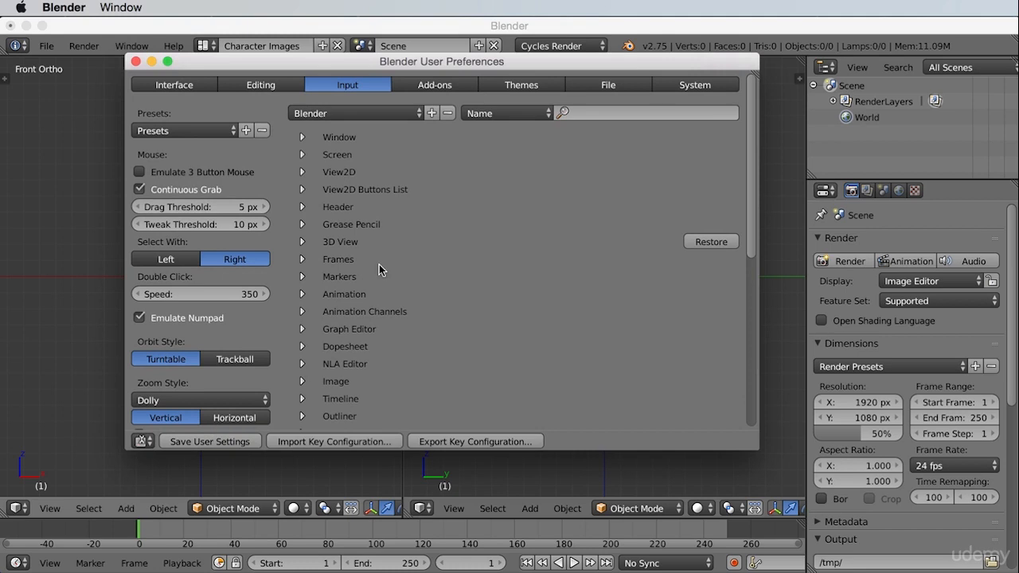
click(136, 62)
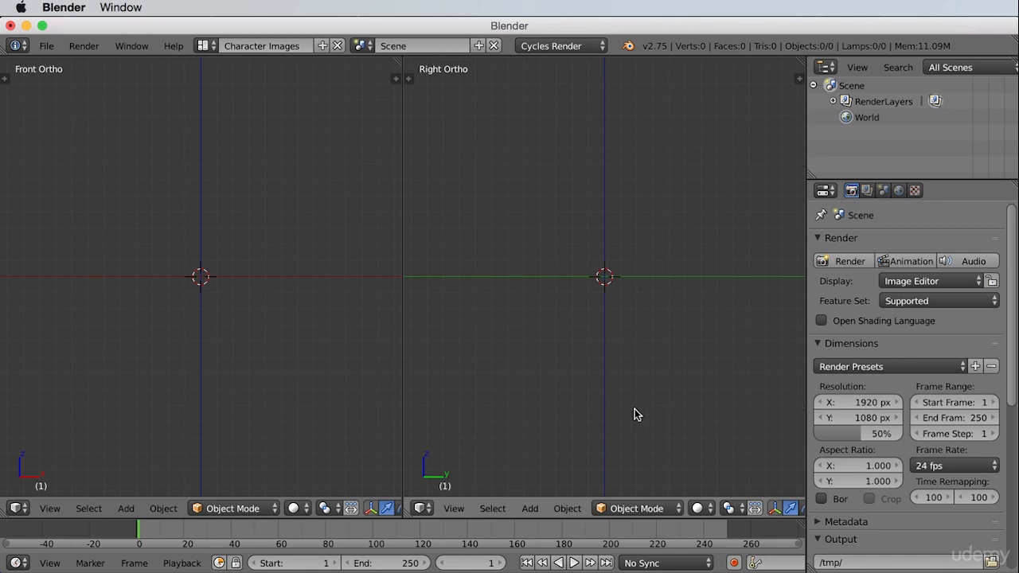
Show the Right Ortho viewport's properties, widen them, and add an empty background image entry.
key(n)
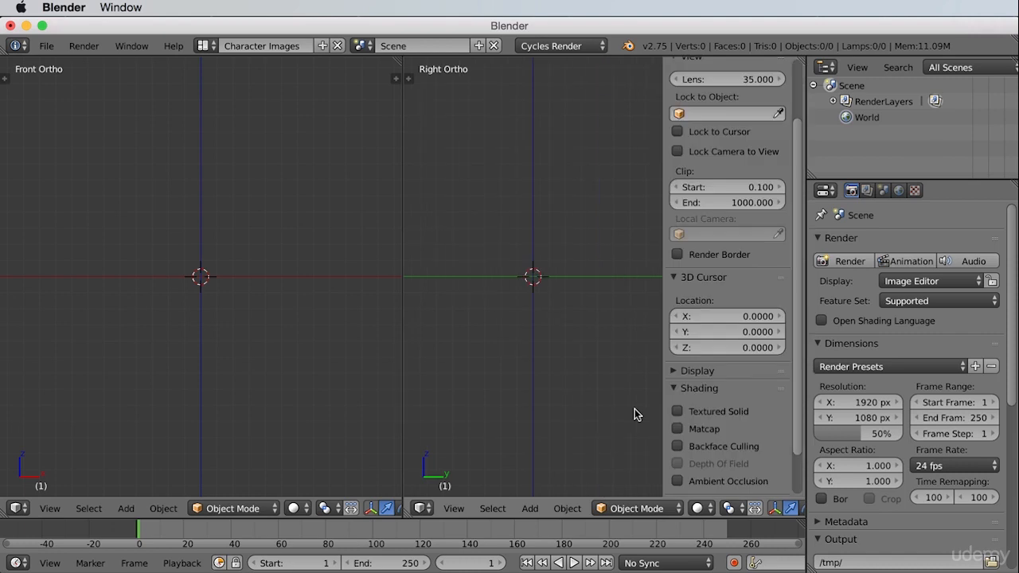
scroll(797, 390, down, 3)
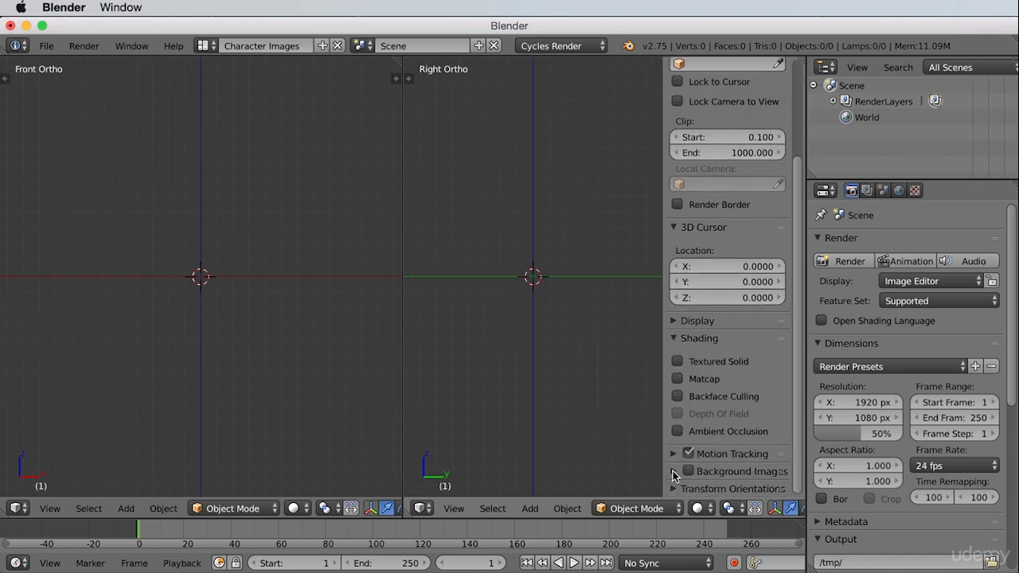
drag(666, 465, 635, 464)
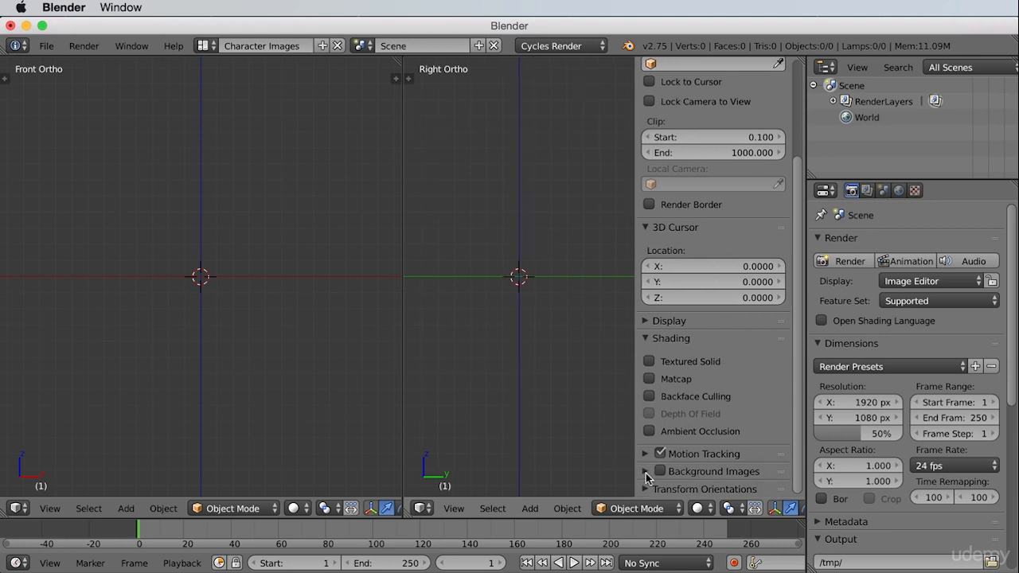
click(646, 472)
drag(798, 403, 796, 430)
click(736, 466)
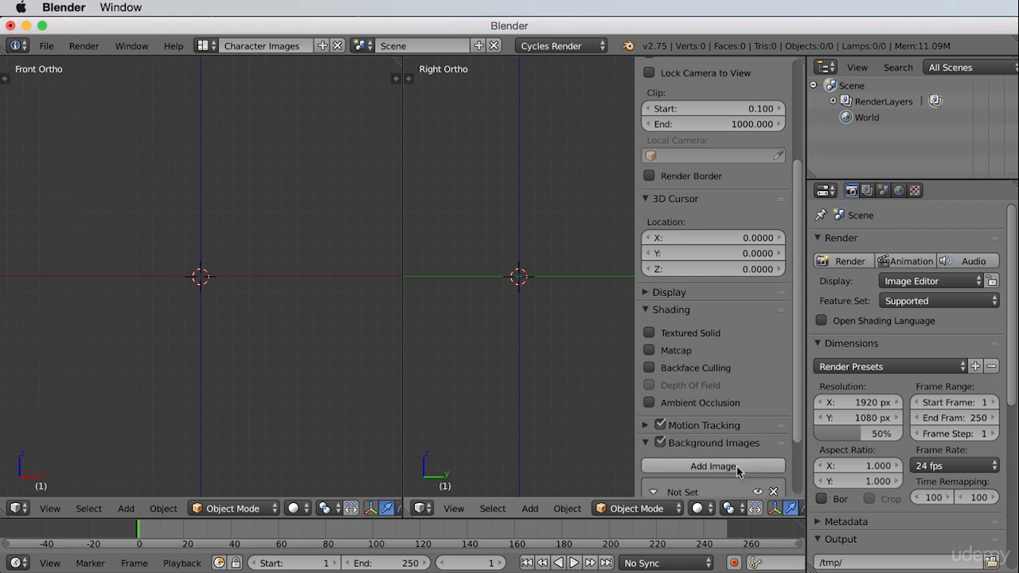
Set the Right Ortho background image's axis to Right and load goblin side view.png into it.
drag(795, 352, 796, 468)
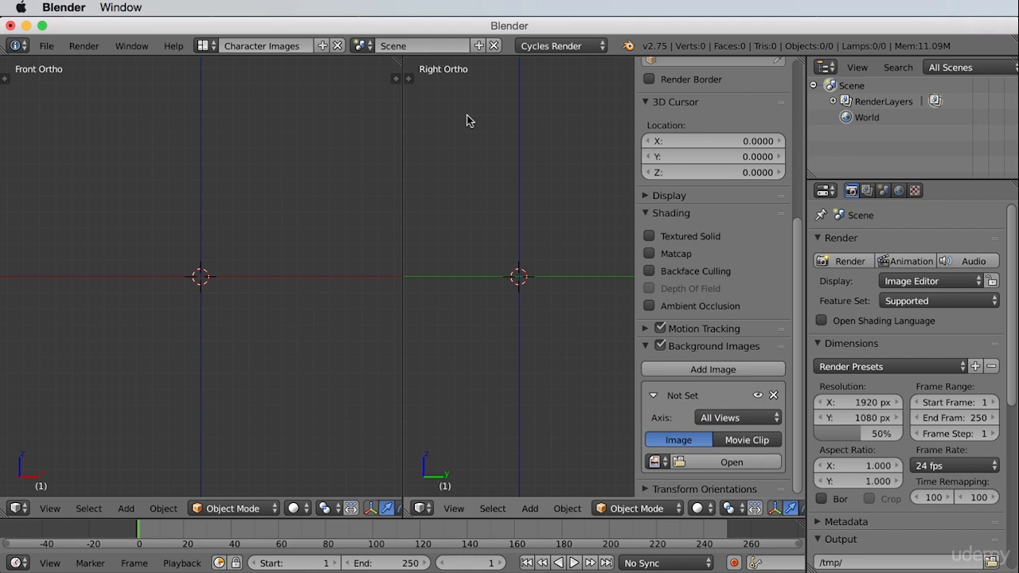
click(752, 420)
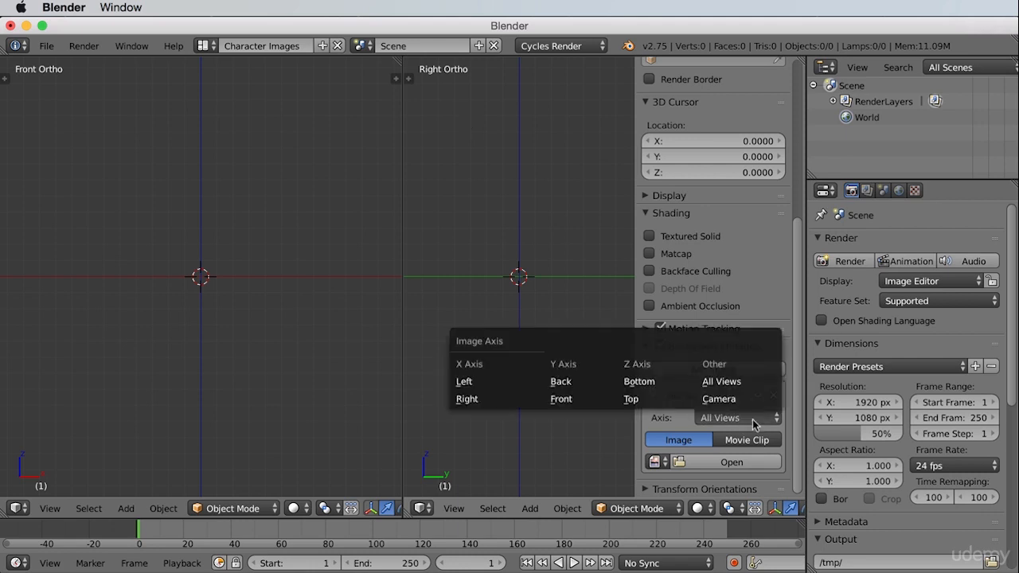
click(477, 402)
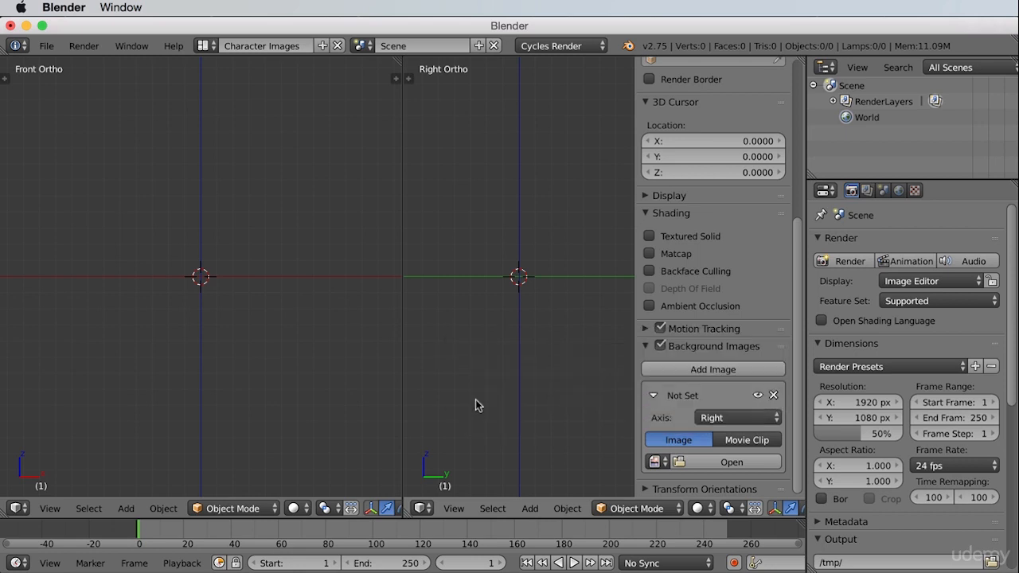
click(725, 463)
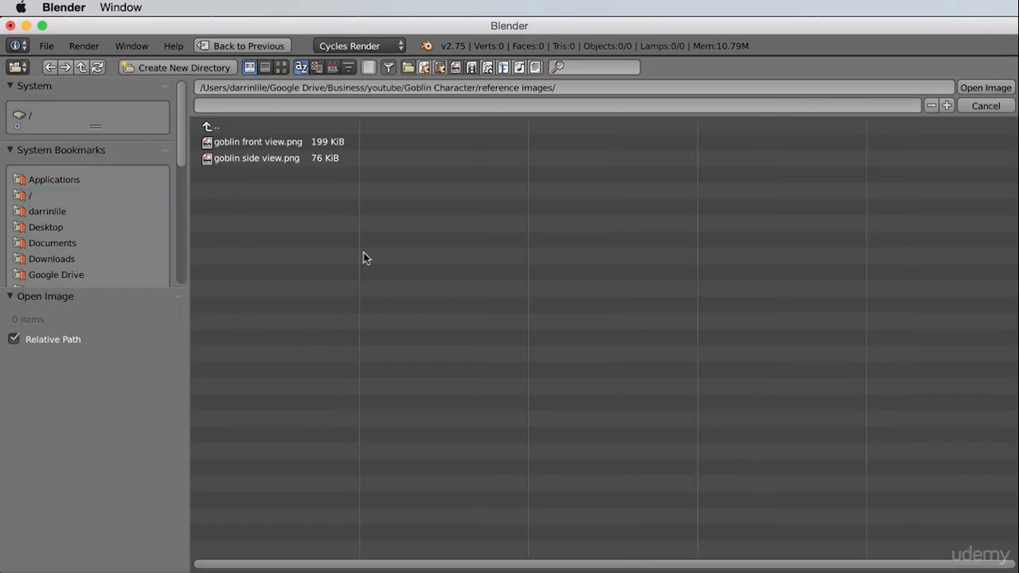
click(275, 158)
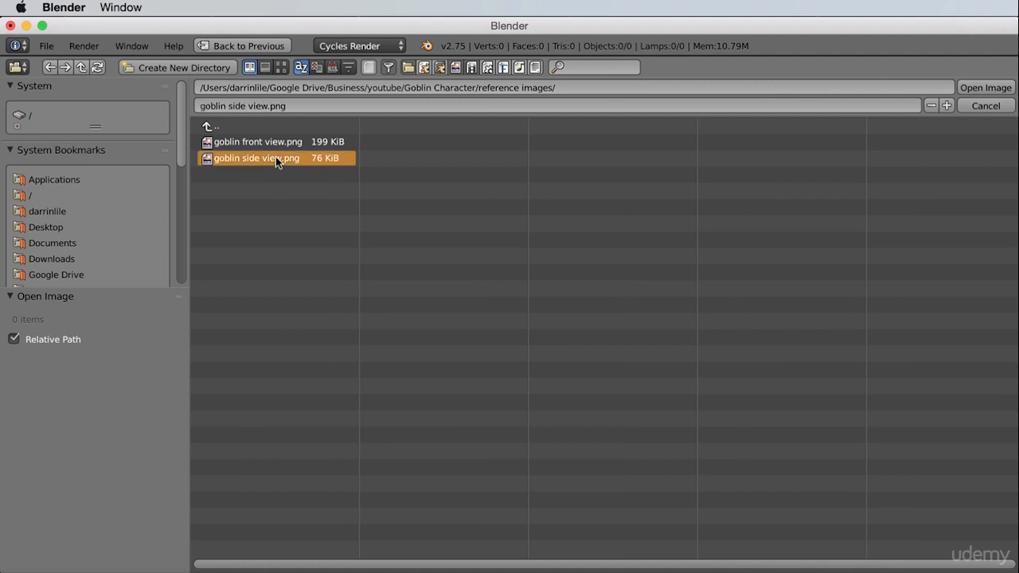
click(980, 89)
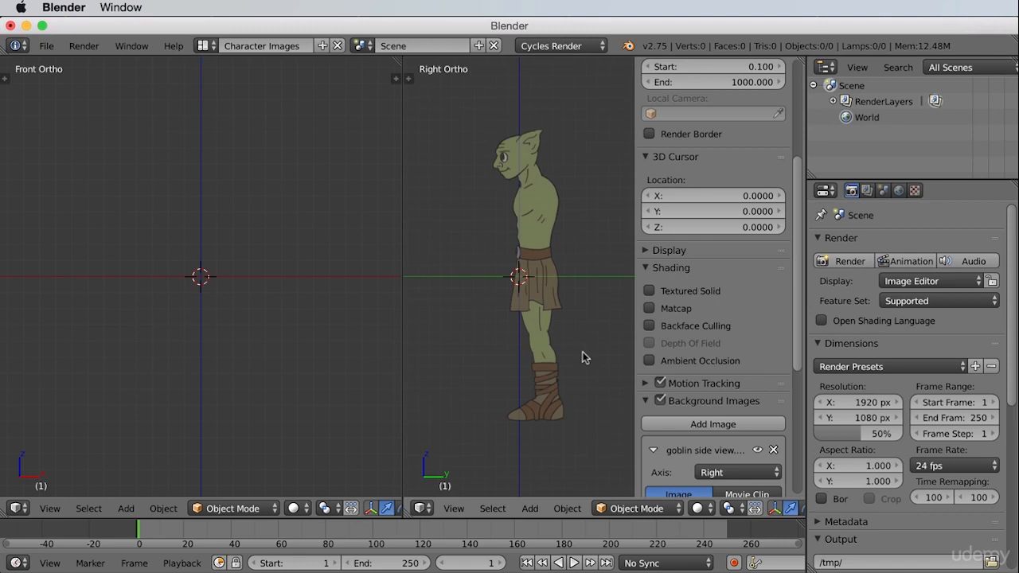
Set the opacity of the goblin side view background image to 0.3.
drag(801, 312, 801, 455)
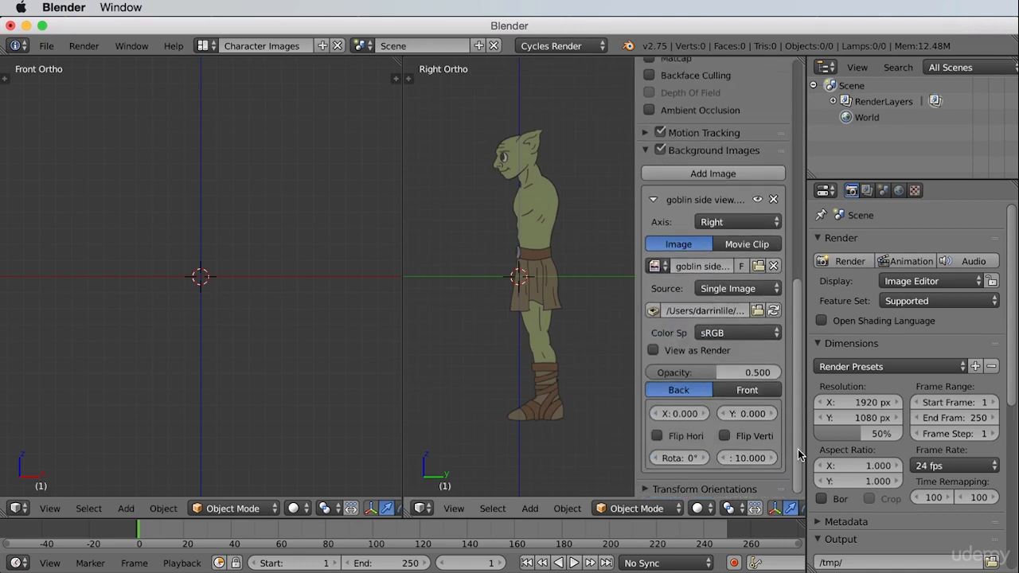
drag(715, 384, 692, 372)
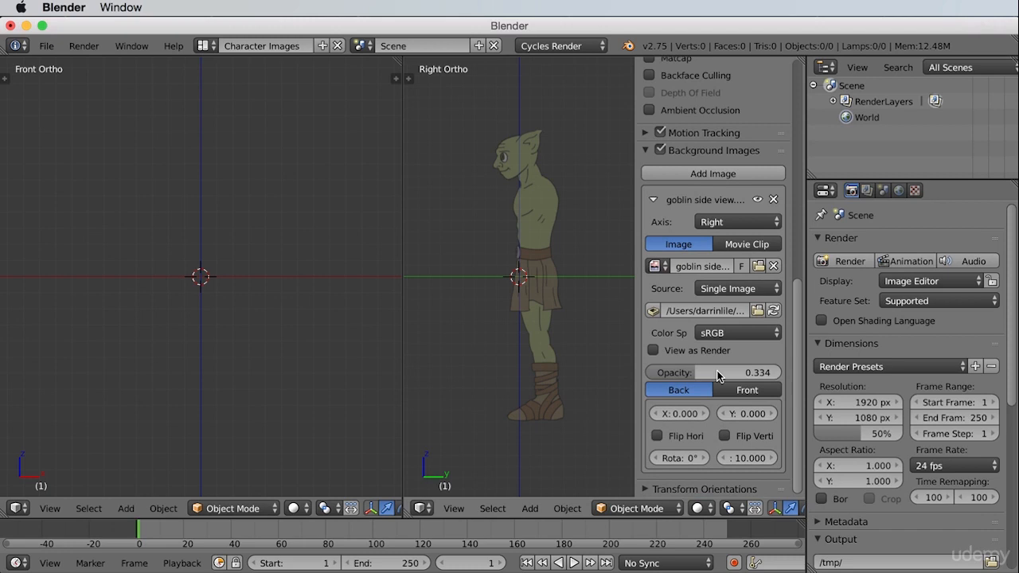
click(750, 373)
text(0.3)
key(Return)
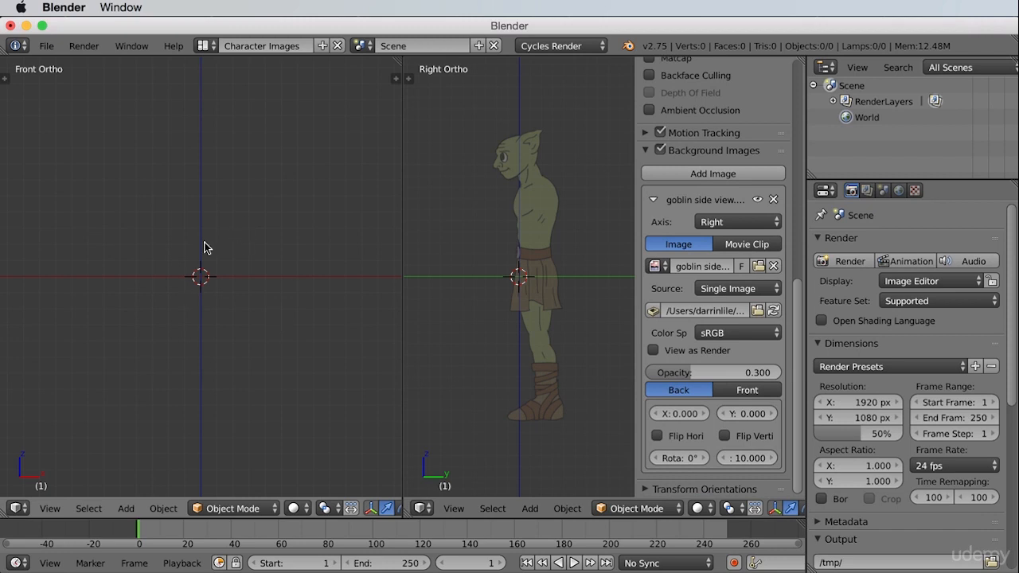
Show the Front Ortho viewport's properties and add an empty background image entry there.
key(n)
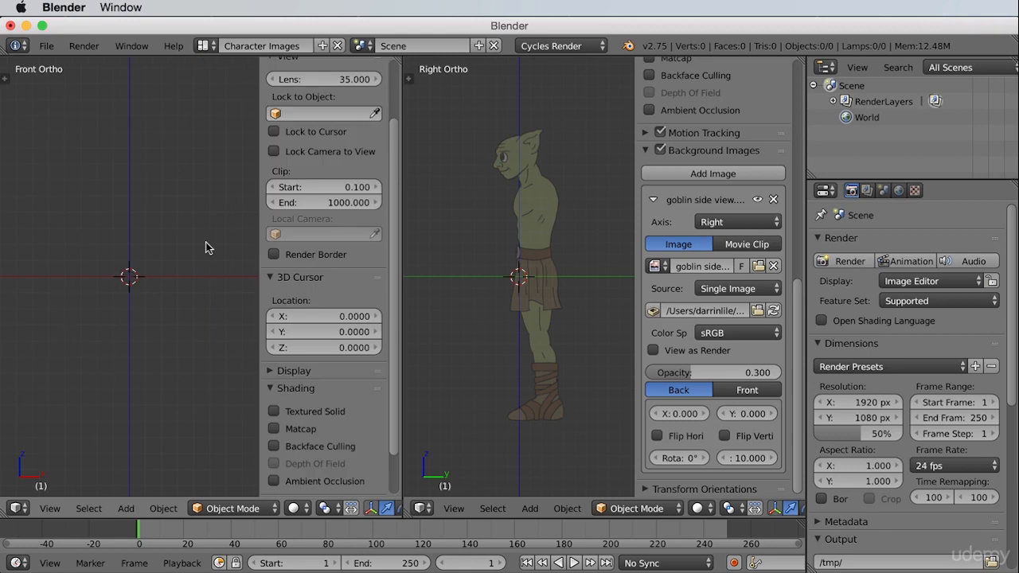
scroll(392, 196, down, 3)
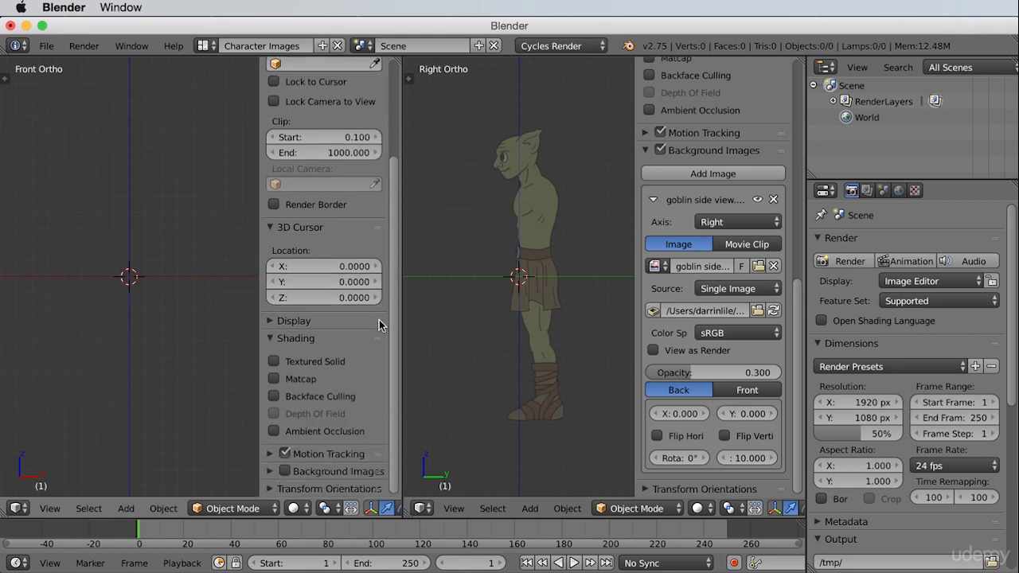
click(269, 471)
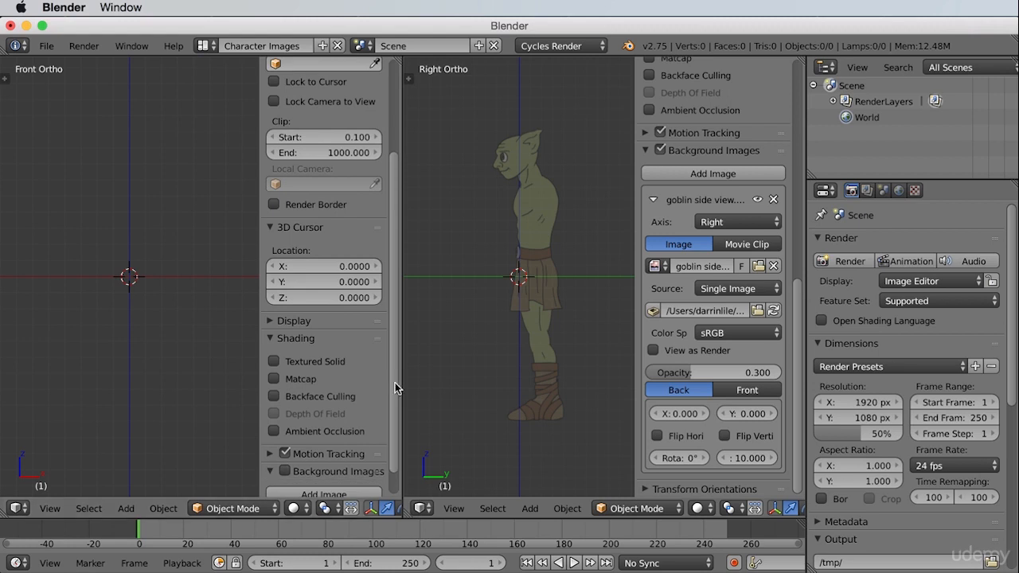
scroll(391, 383, down, 2)
click(323, 466)
drag(392, 345, 390, 433)
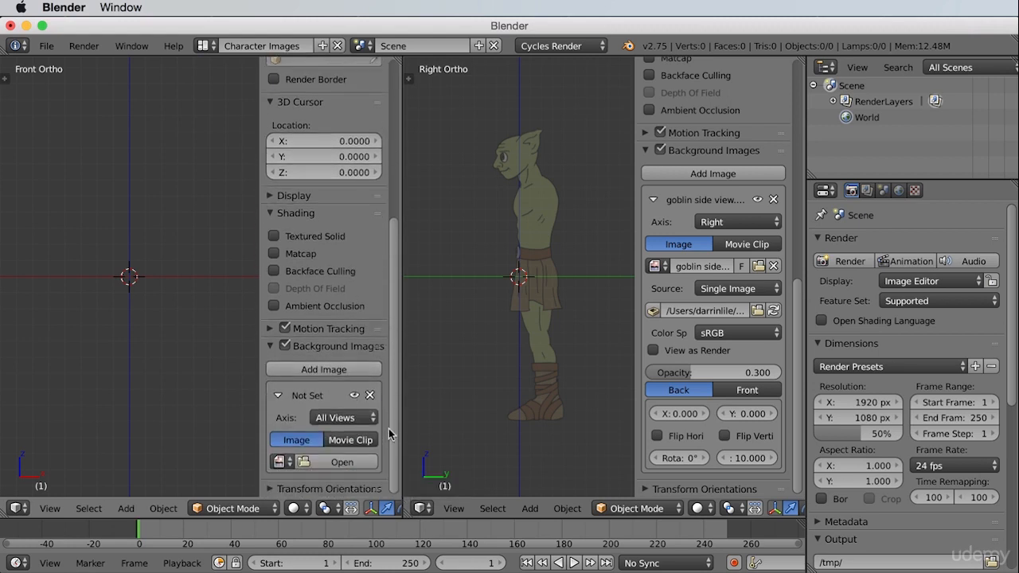
Set the Front Ortho background image's axis to Front and load goblin front view.png into it.
click(350, 418)
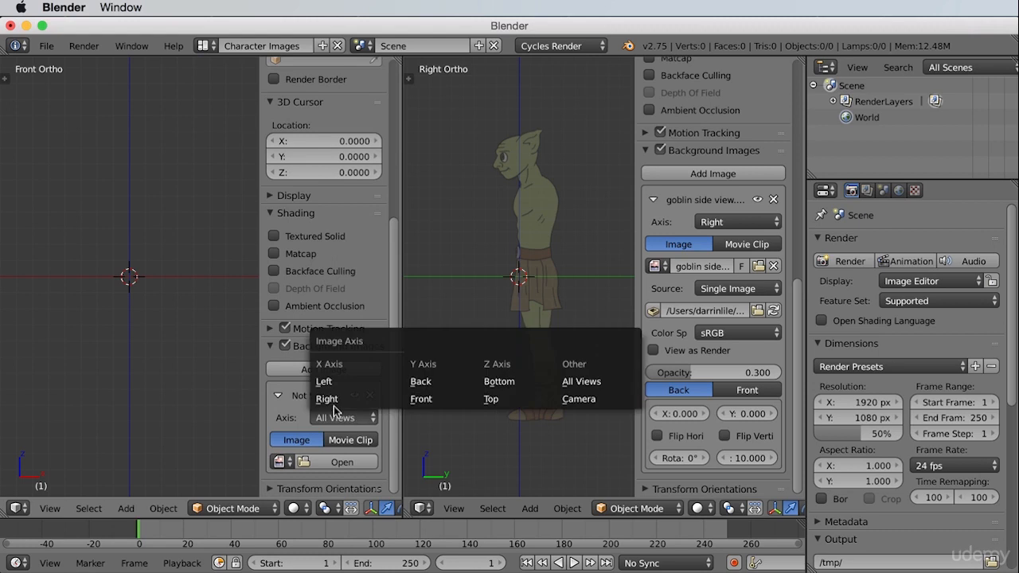
click(428, 401)
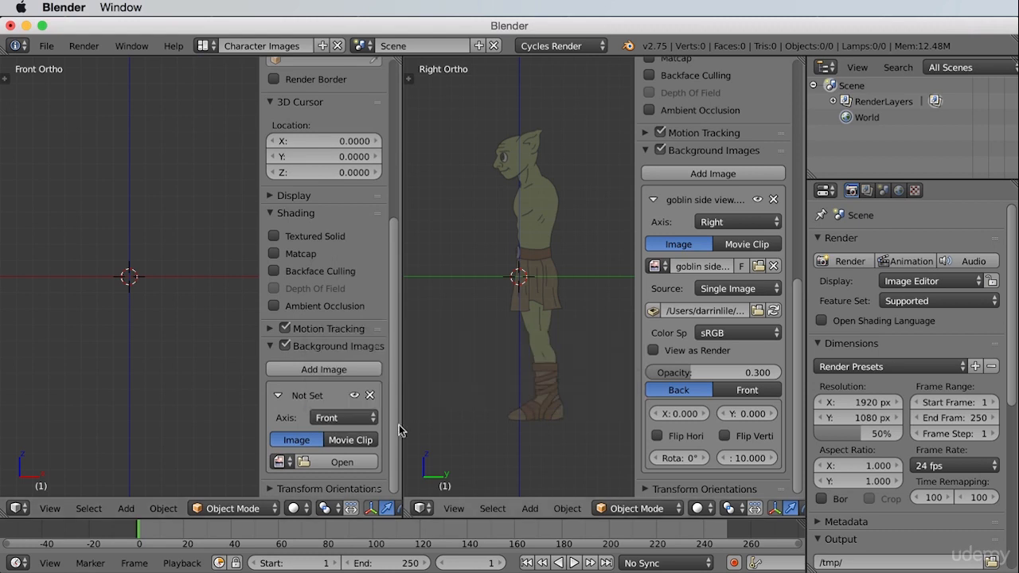
click(336, 463)
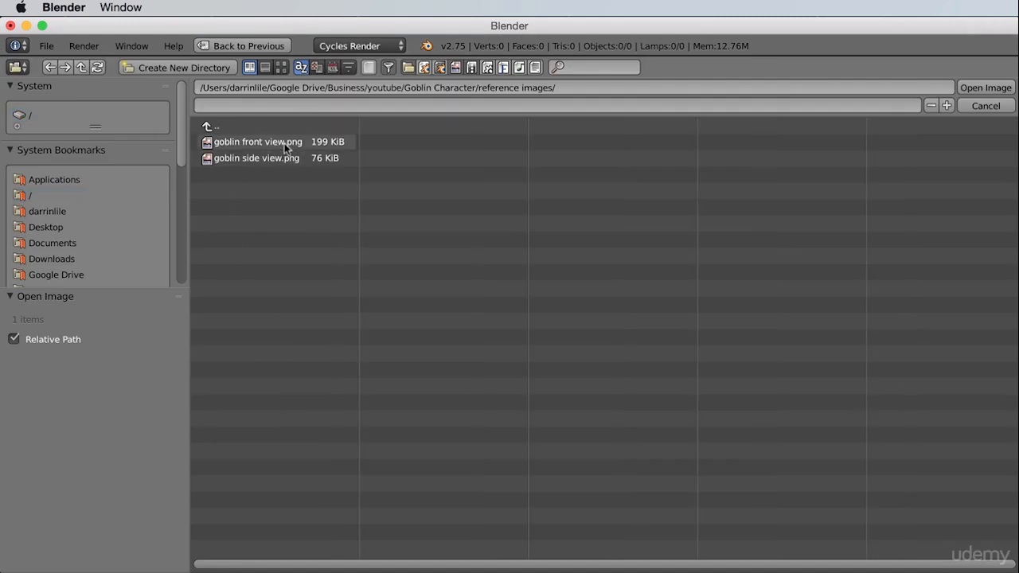
click(299, 149)
click(972, 87)
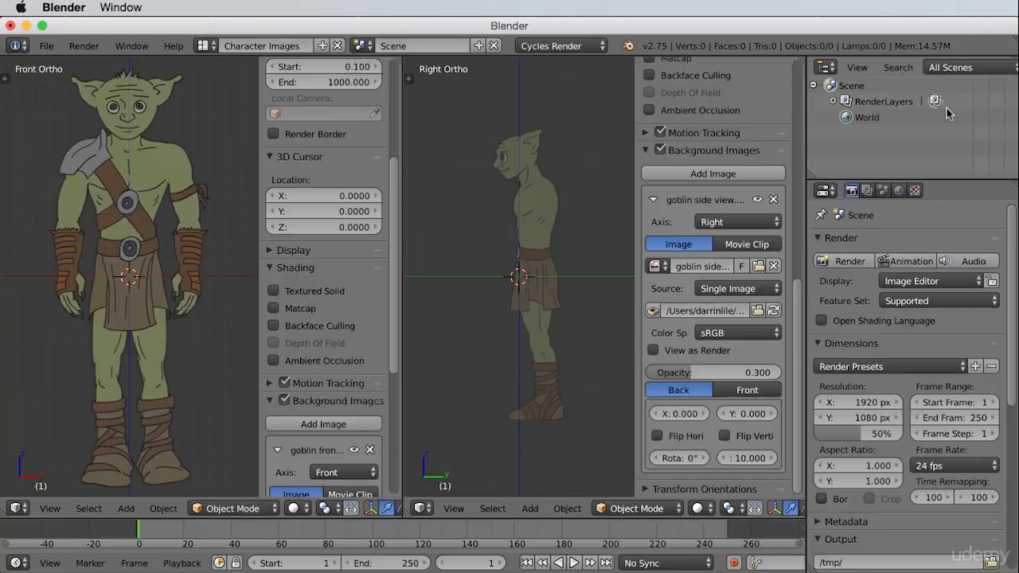
Set the opacity of the goblin front view background image to 0.3.
scroll(188, 355, down, 2)
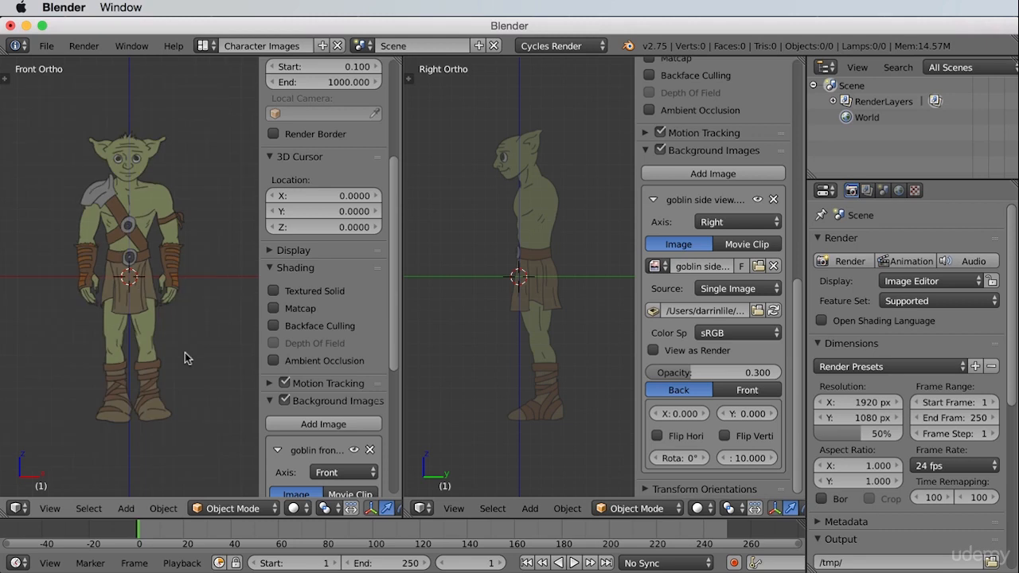
scroll(389, 285, down, 8)
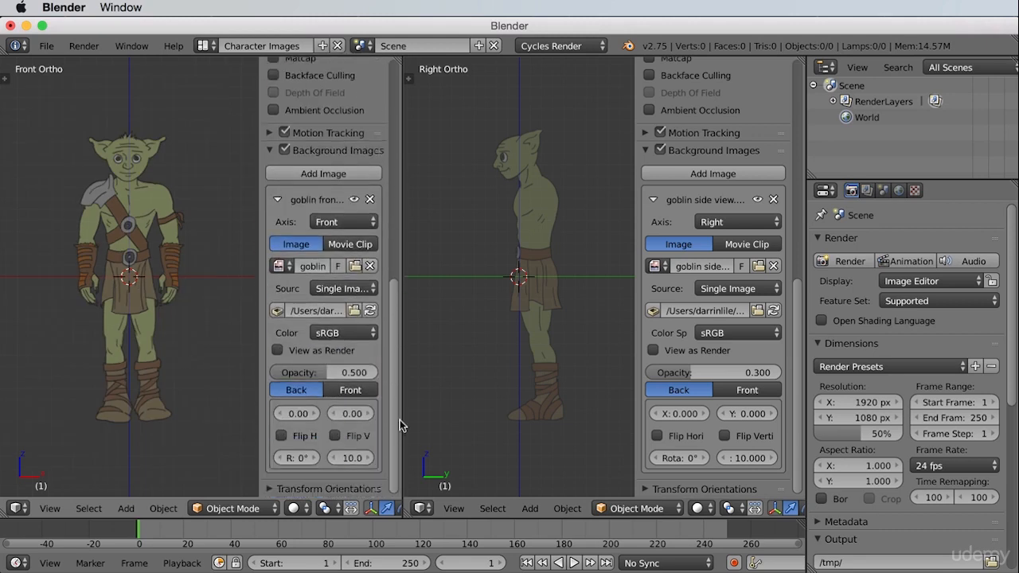
click(332, 372)
text(0.5)
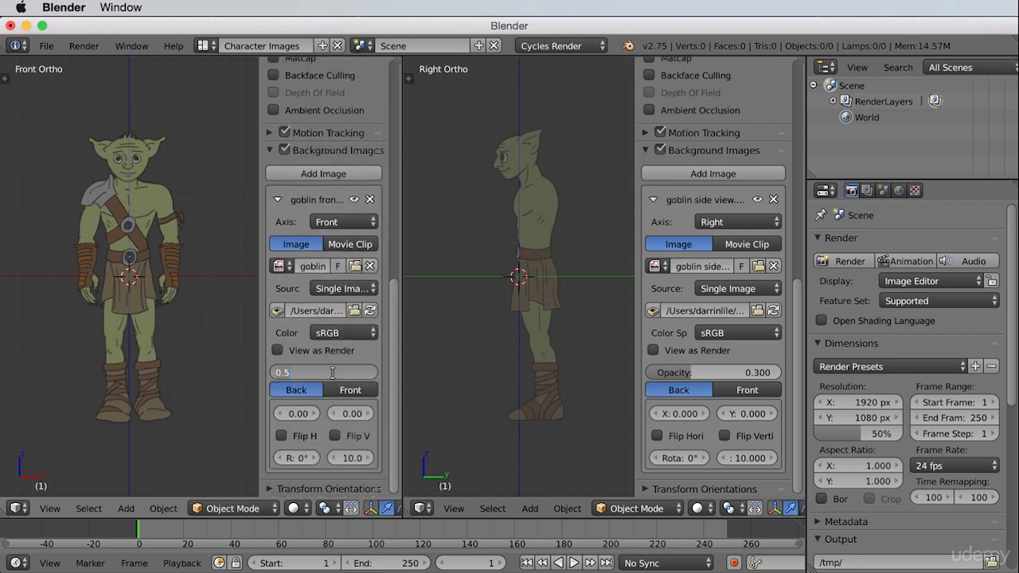
key(BackSpace)
text(3)
key(Return)
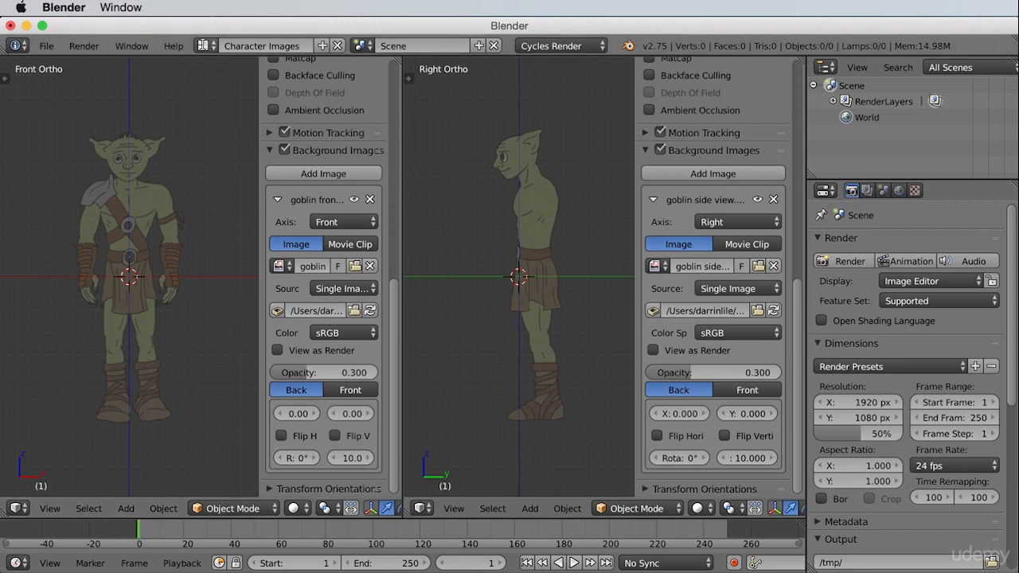
Compare the Default and Character Images screen layouts by switching between them twice, ending on Character Images.
click(204, 46)
click(224, 131)
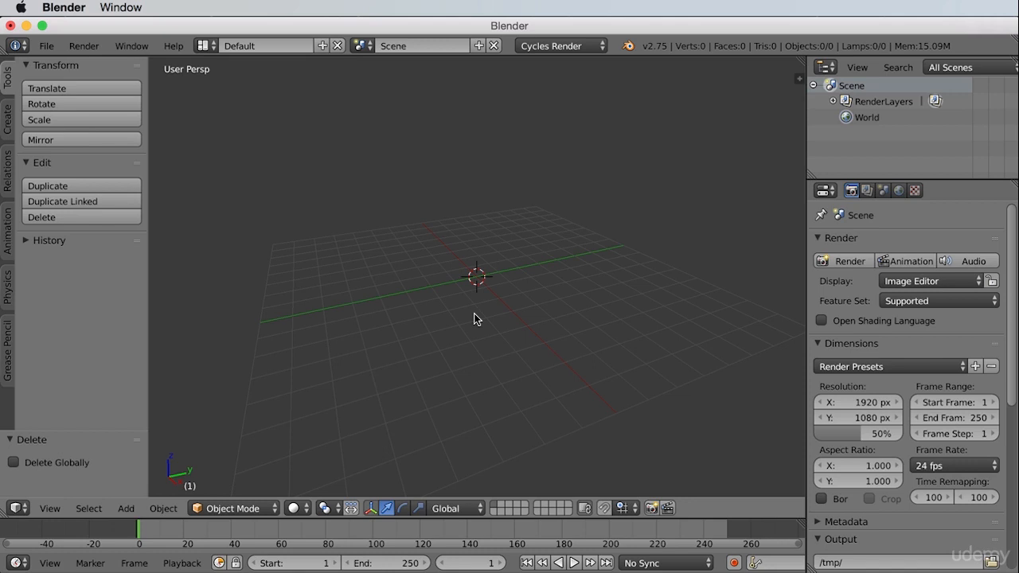
click(205, 46)
click(245, 98)
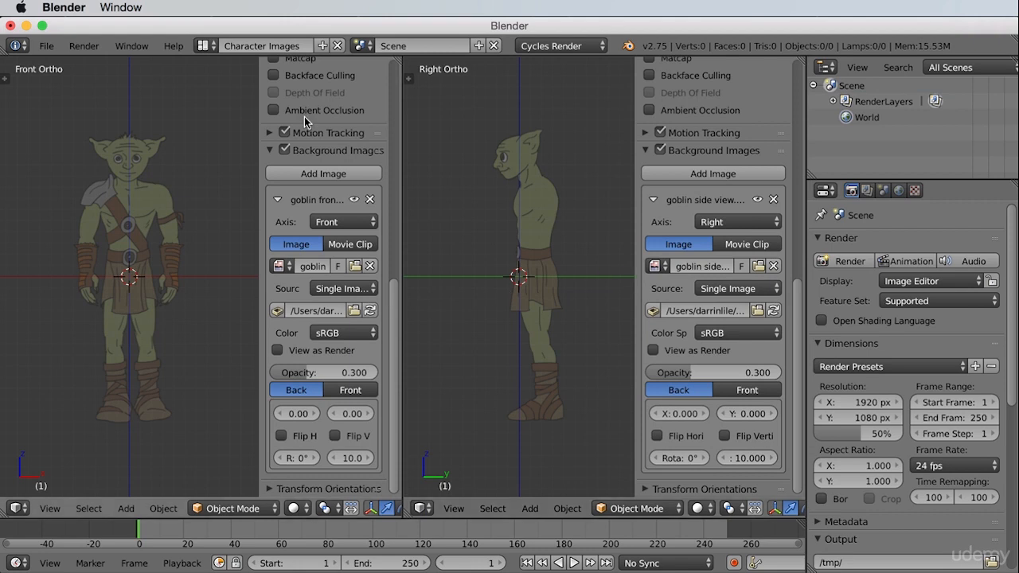
click(200, 46)
click(228, 131)
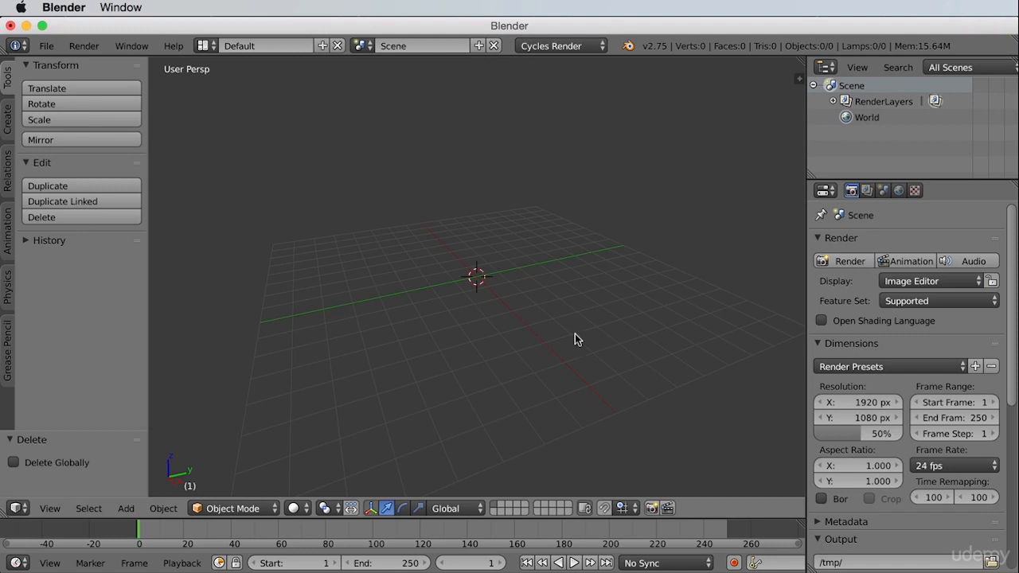
click(206, 45)
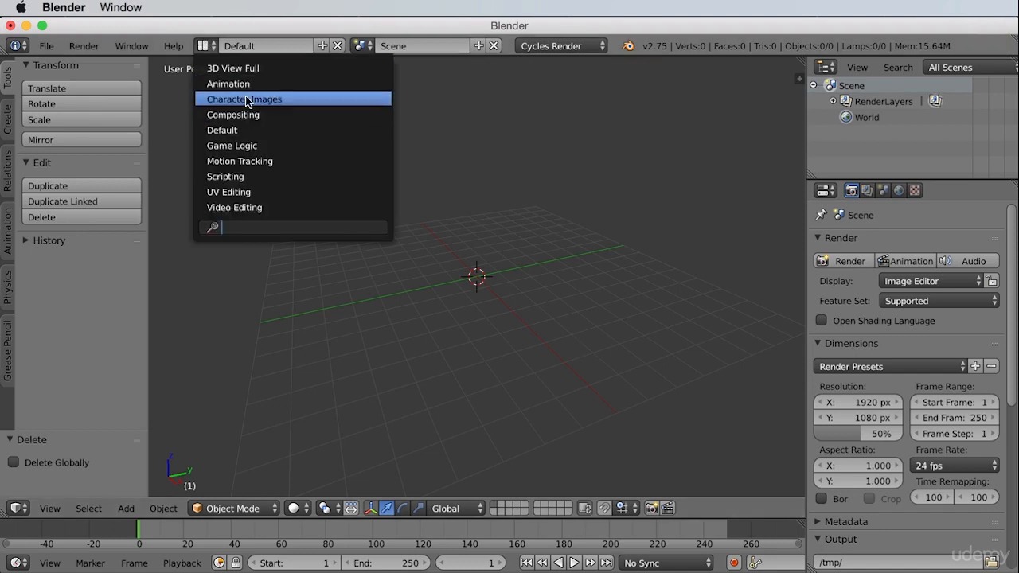
click(243, 99)
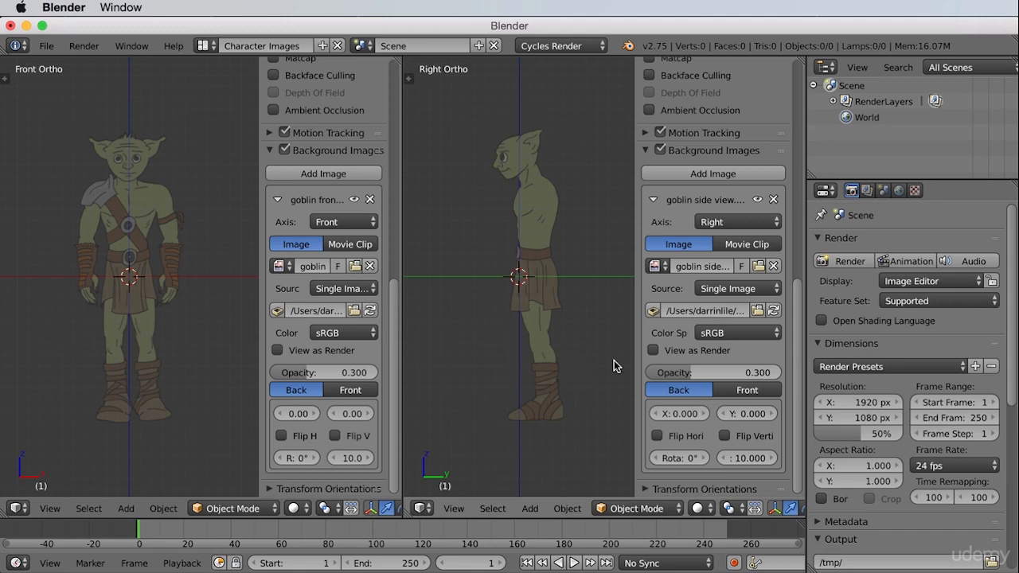
Try shifting the side view background image horizontally, and reset its X offset to 0.
mouse_move(681, 417)
mouse_down()
mouse_move(714, 417)
mouse_move(637, 416)
mouse_move(720, 416)
mouse_move(645, 417)
mouse_move(704, 417)
mouse_move(678, 417)
mouse_move(698, 427)
mouse_up()
click(694, 418)
text(0)
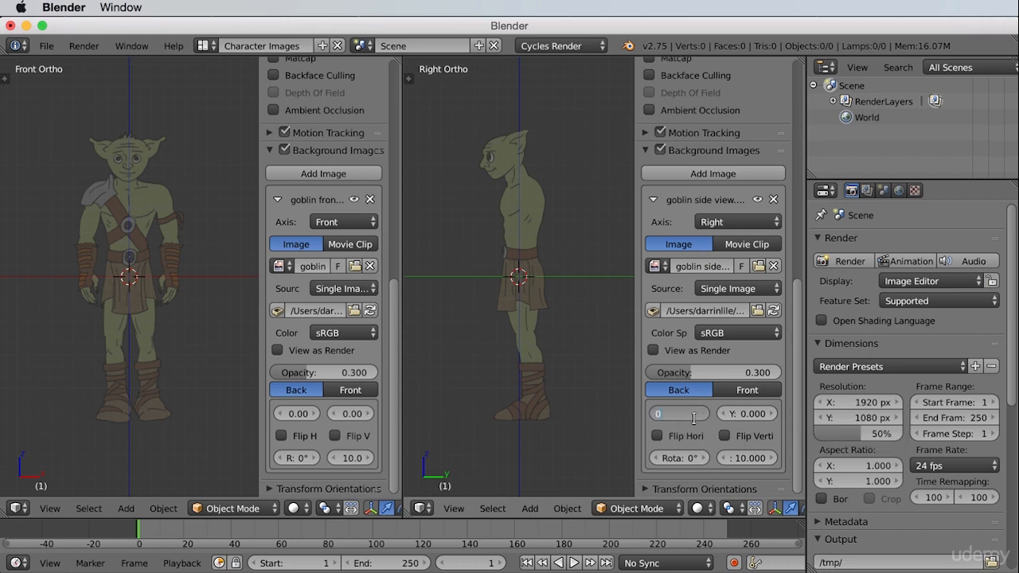
key(Return)
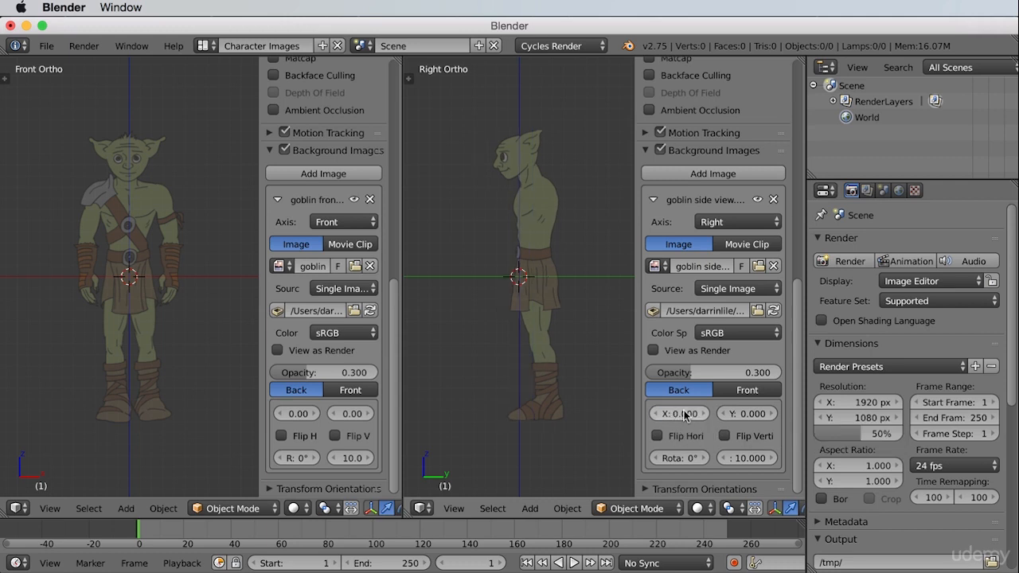
Try raising the side view background image with Y offsets of 4.8 and 5.
click(741, 414)
mouse_move(741, 414)
mouse_down()
mouse_move(796, 414)
mouse_move(756, 419)
mouse_up()
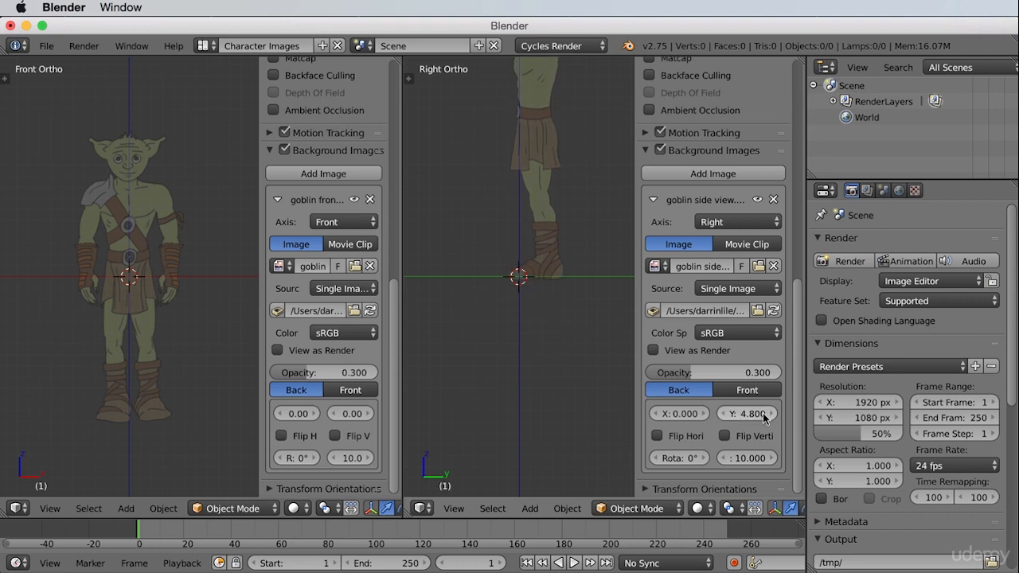
click(754, 414)
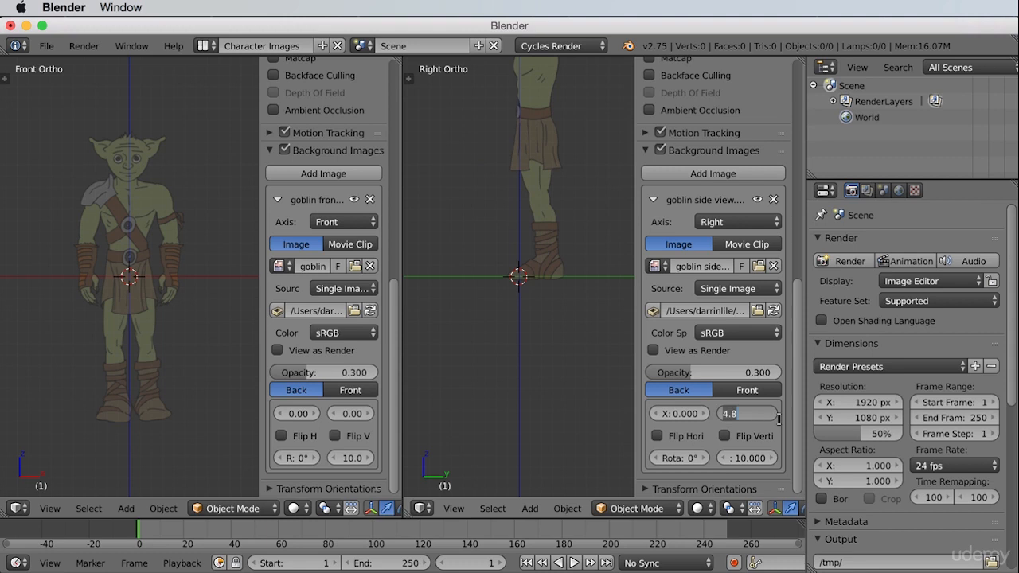
text(5)
key(Return)
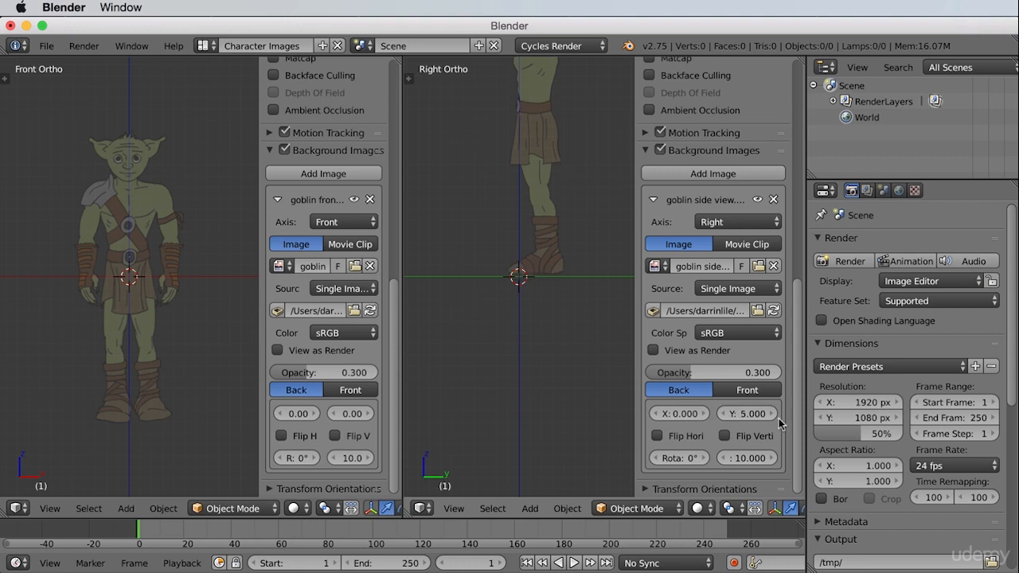
Set the side view background image's Y offset to 4.9 and check the foot against the green ground line.
click(770, 415)
click(769, 415)
click(752, 417)
text(4.9)
key(Return)
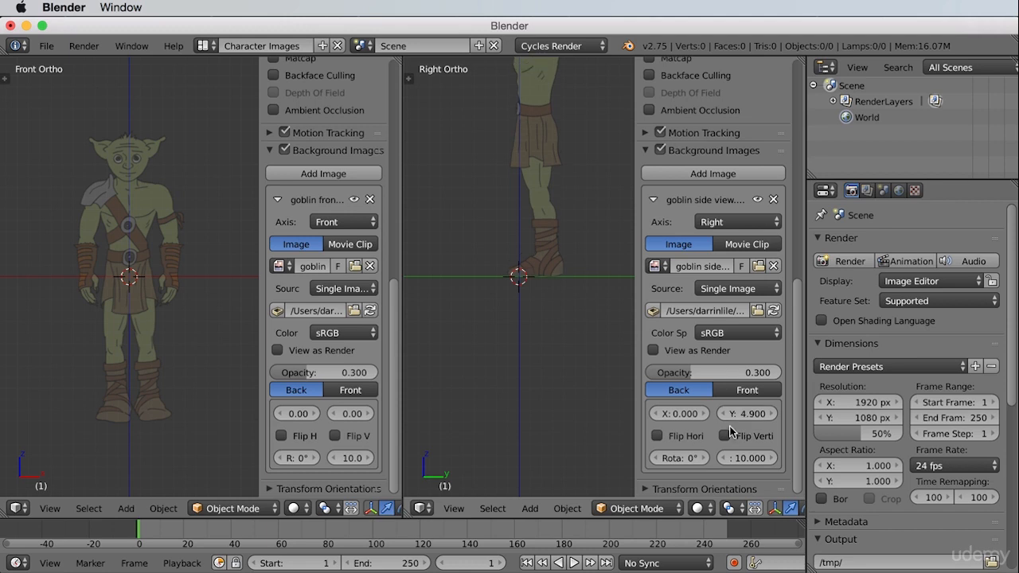
scroll(548, 281, up, 2)
scroll(571, 281, up, 1)
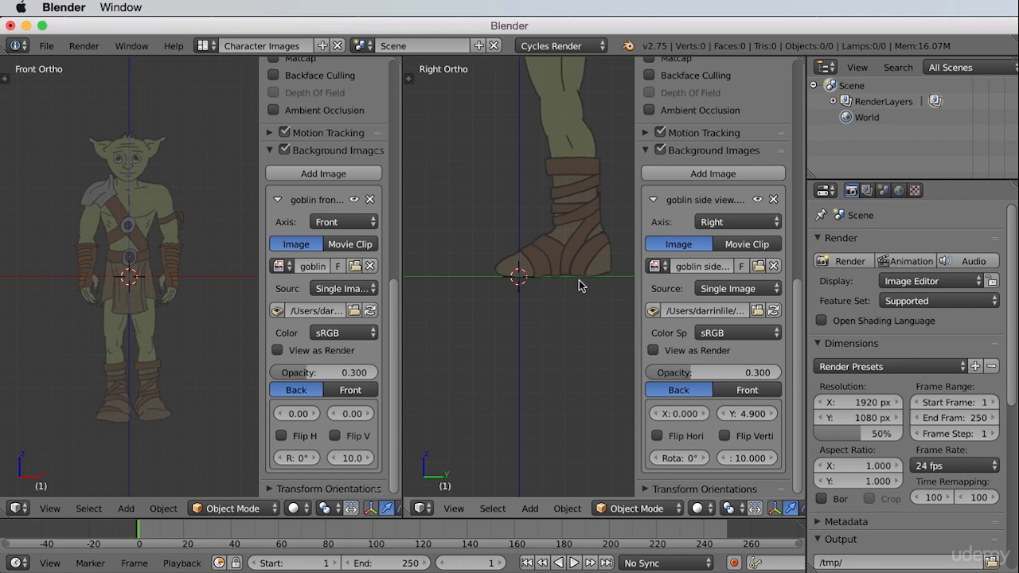
Widen the Front Ortho viewport's properties and set the front view background image's Y offset to 4.9.
drag(262, 394, 228, 395)
click(341, 414)
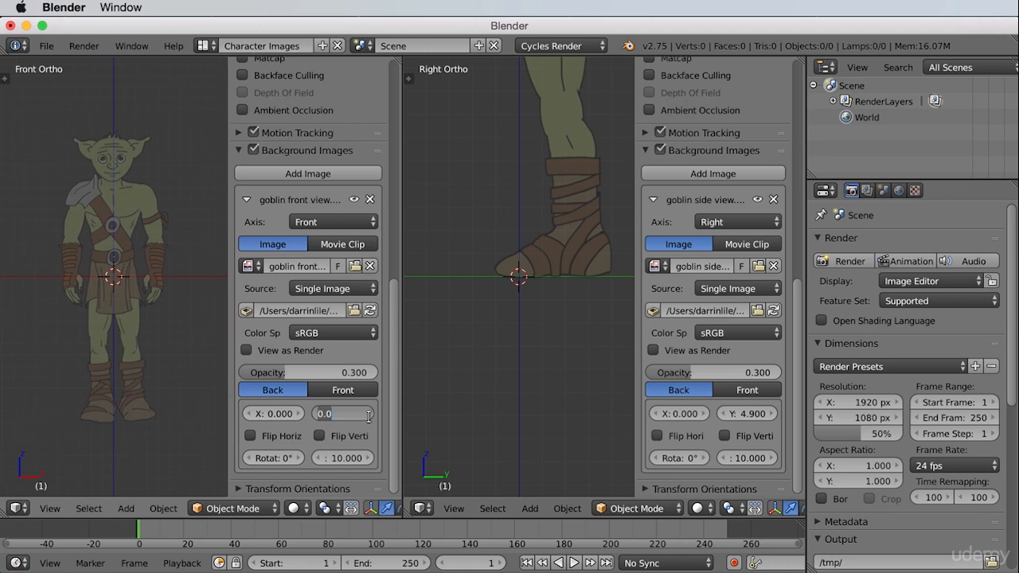
text(4.9)
key(Return)
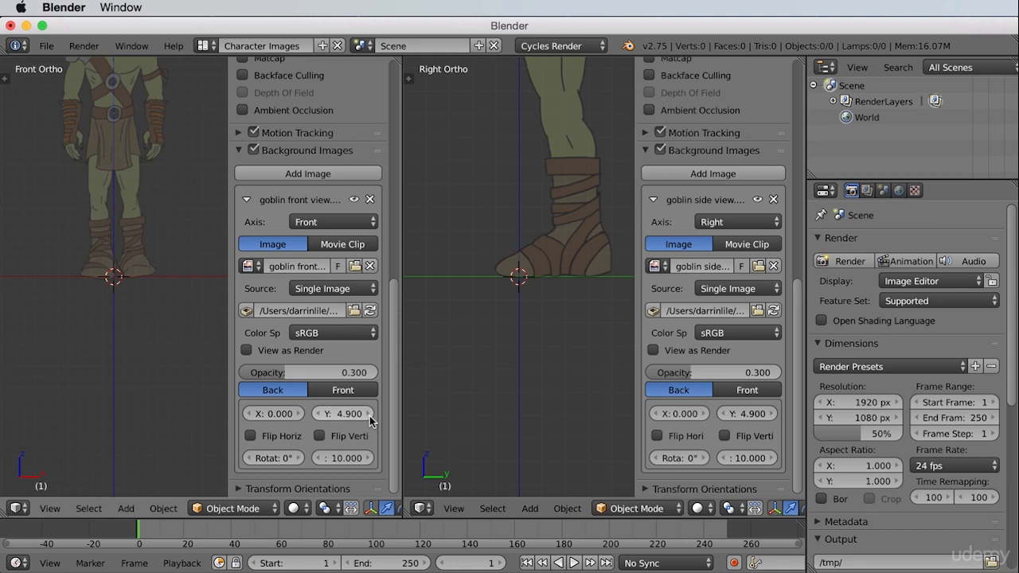
Examine the whole goblin in the front and side views, comparing the heights and the feet against the ground lines.
scroll(549, 263, down, 3)
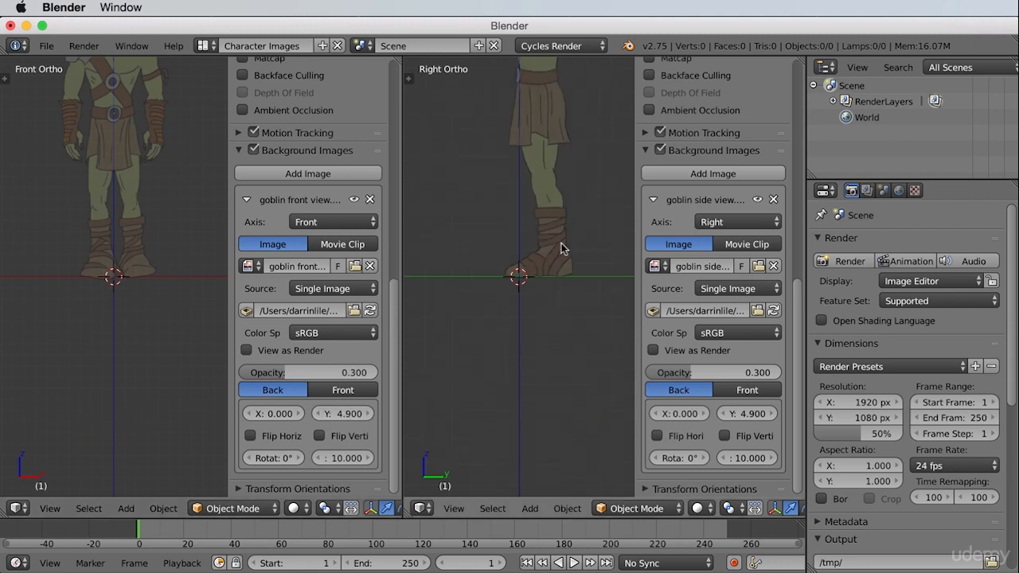
scroll(565, 241, down, 1)
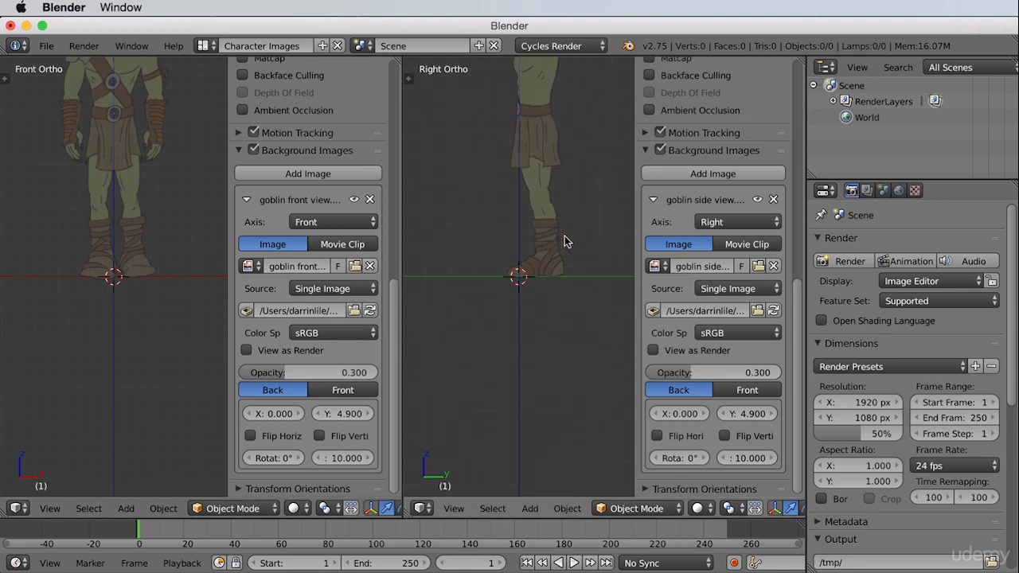
scroll(562, 241, down, 3)
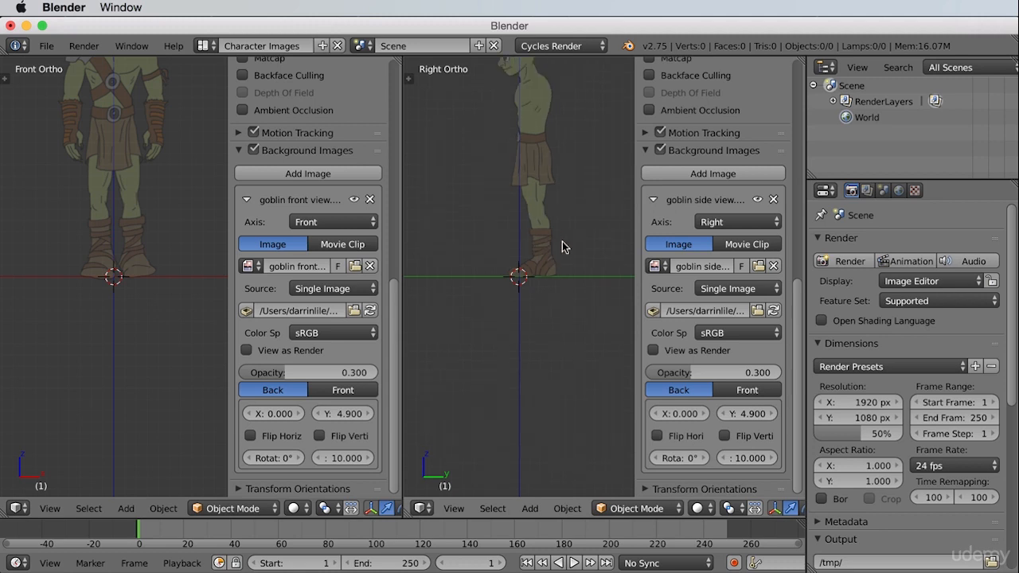
scroll(195, 214, down, 3)
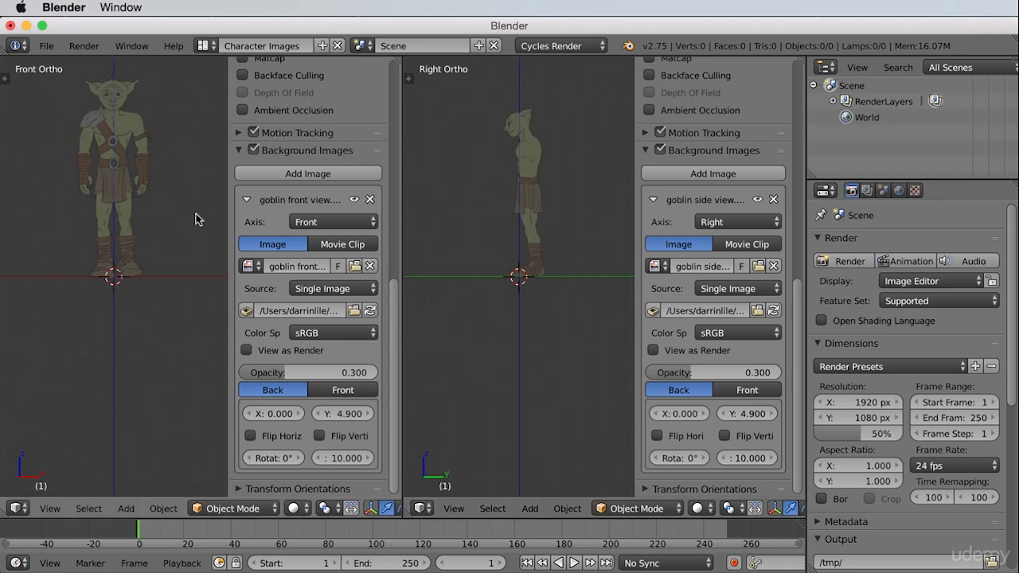
scroll(119, 216, down, 1)
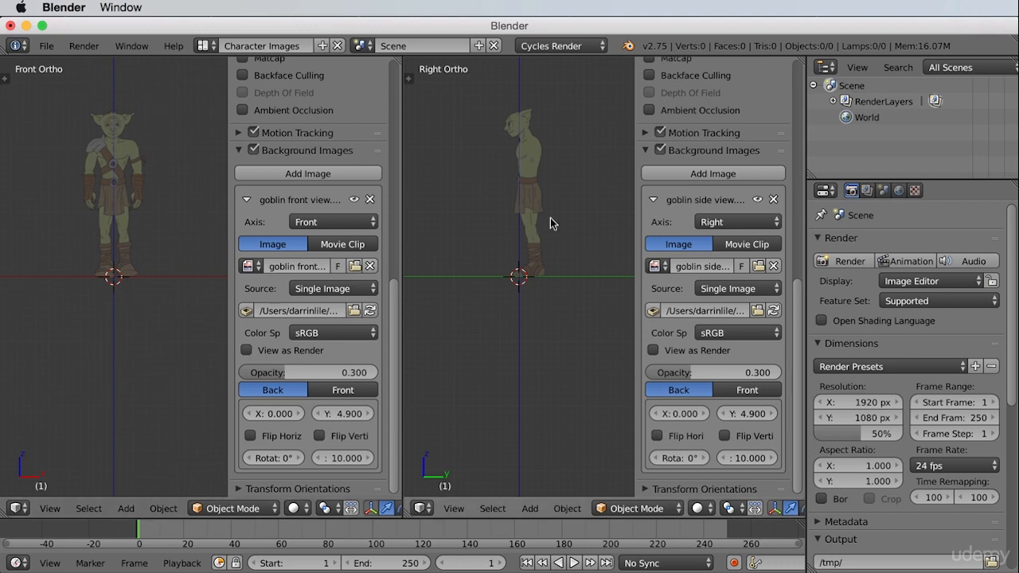
shift+middle_drag(550, 218, 545, 288)
shift+middle_drag(121, 198, 126, 271)
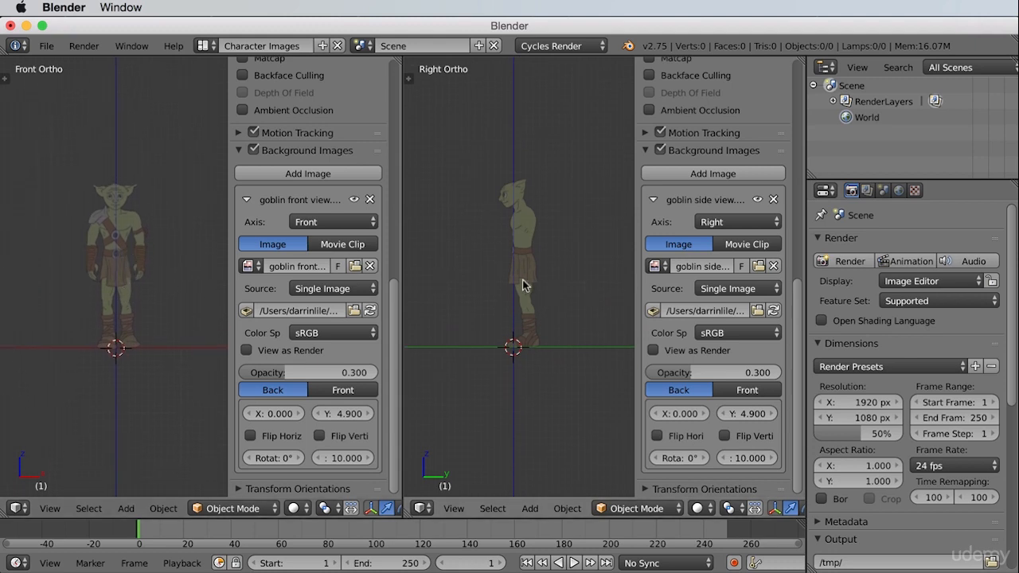
scroll(530, 283, up, 4)
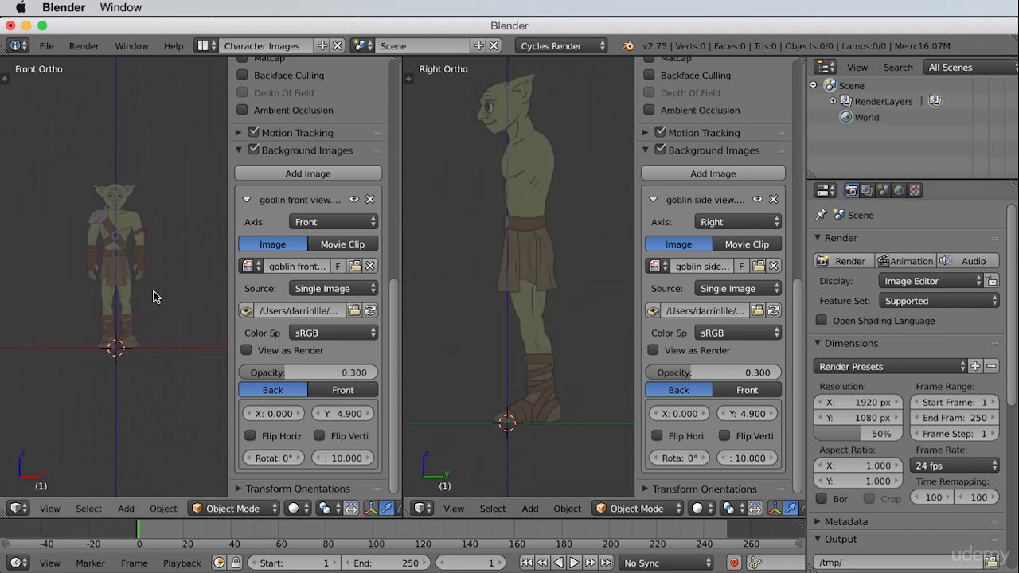
scroll(148, 291, up, 4)
scroll(148, 295, up, 1)
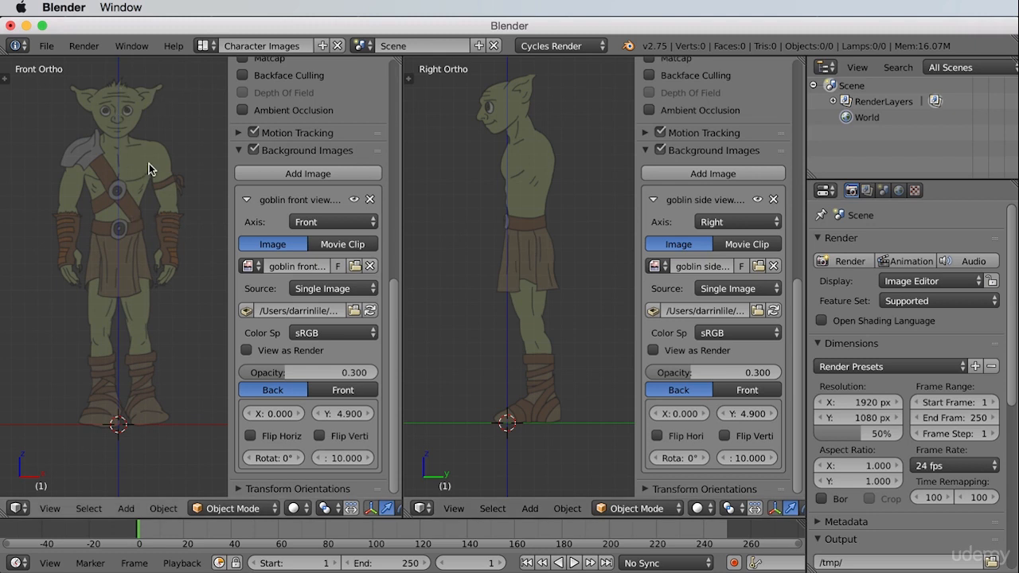
Set the front view background image's X offset to 0.1, centring the goblin's face on the blue vertical axis.
scroll(148, 166, up, 1)
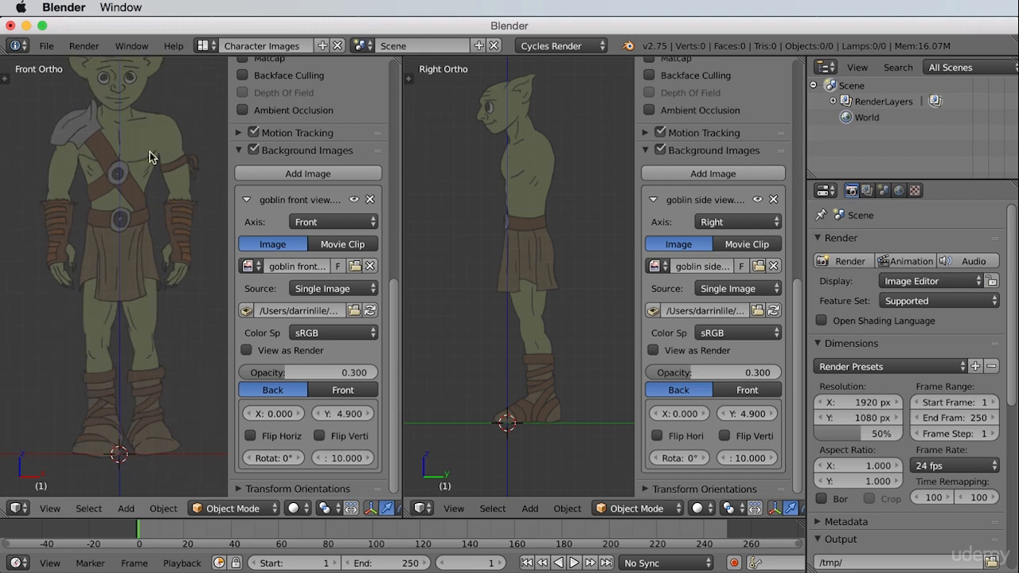
scroll(152, 146, up, 4)
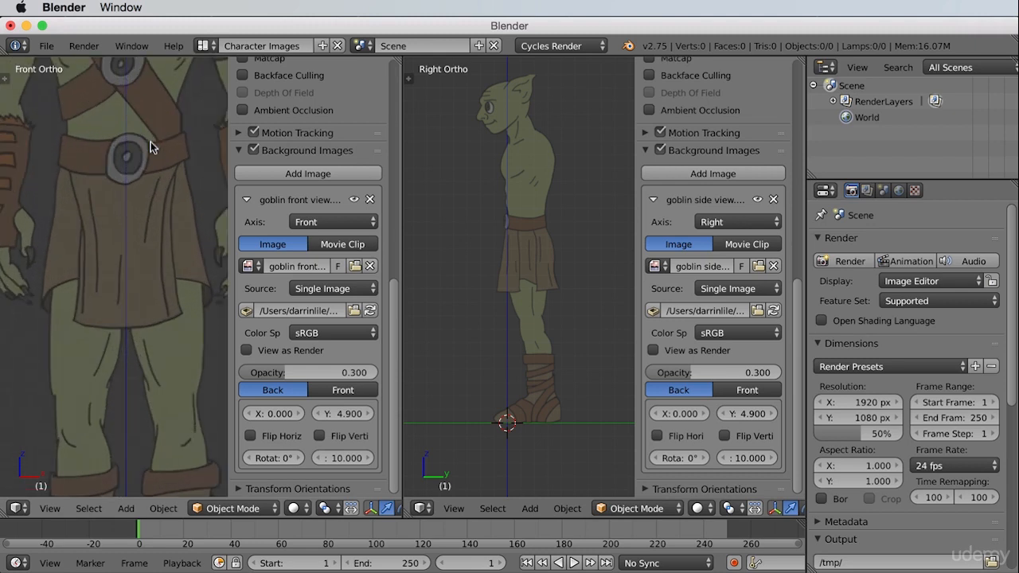
mouse_move(150, 130)
shift+middle_down()
mouse_move(128, 242)
mouse_move(119, 421)
mouse_move(129, 136)
mouse_move(158, 139)
shift+middle_up()
scroll(171, 198, up, 1)
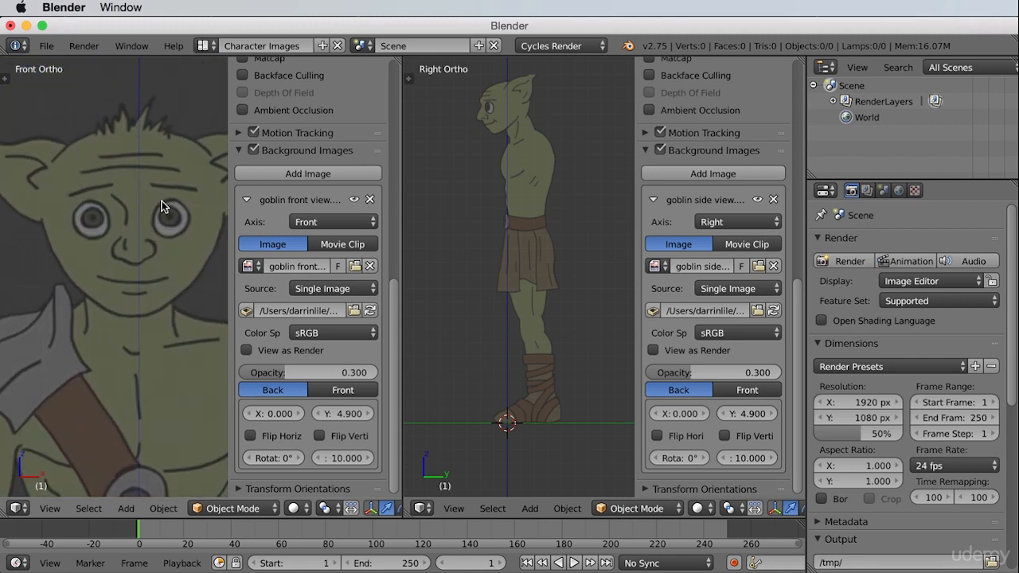
scroll(168, 197, down, 1)
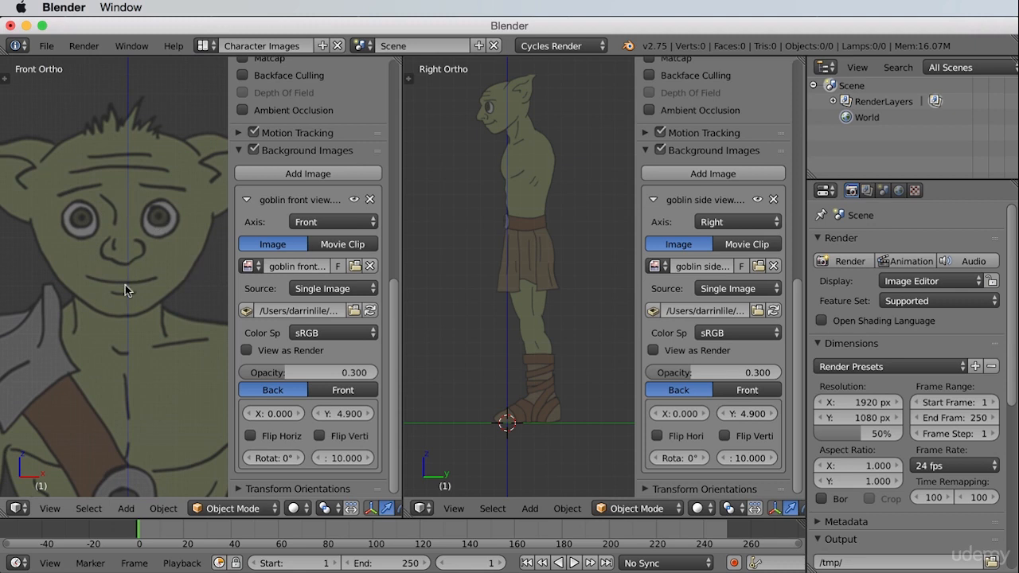
click(298, 413)
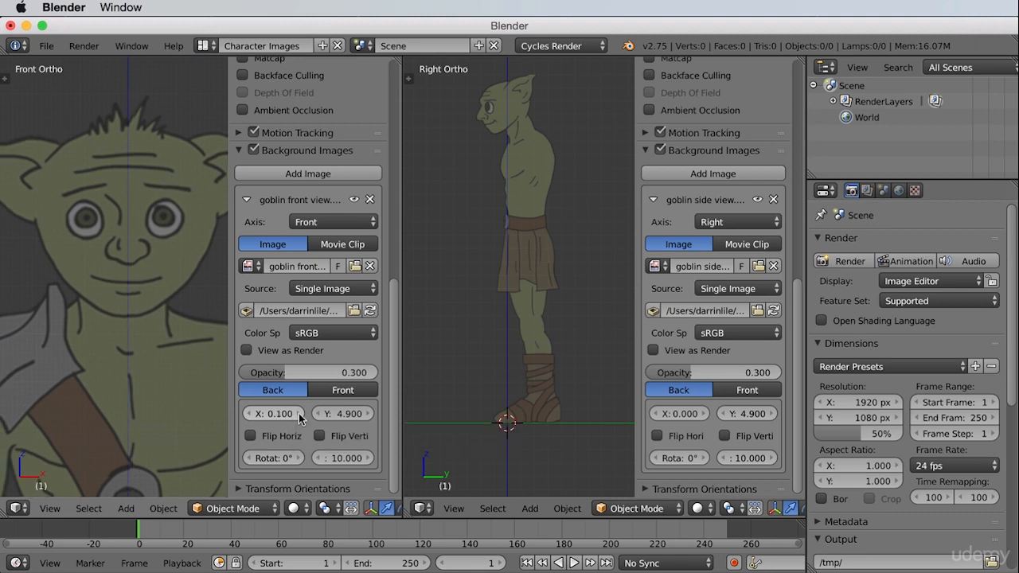
click(299, 414)
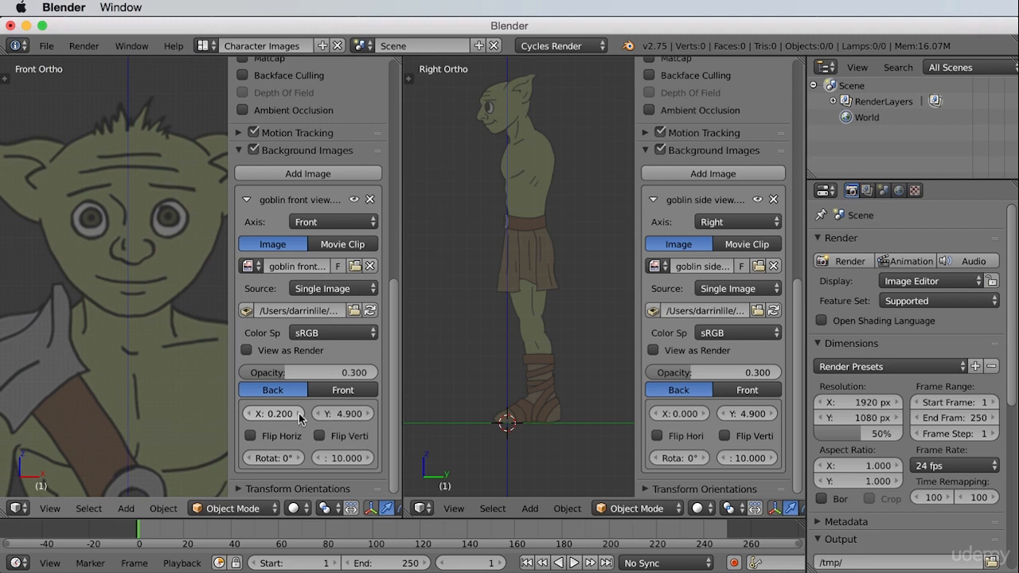
click(249, 414)
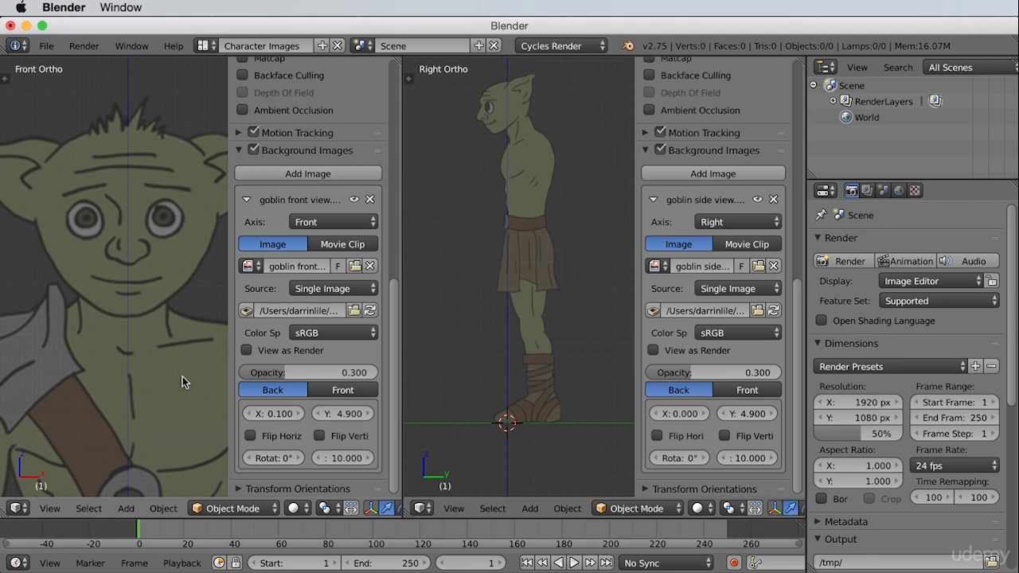
Hide the properties in both the Right Ortho and Front Ortho viewports and widen the Front Ortho viewport slightly.
scroll(182, 382, down, 9)
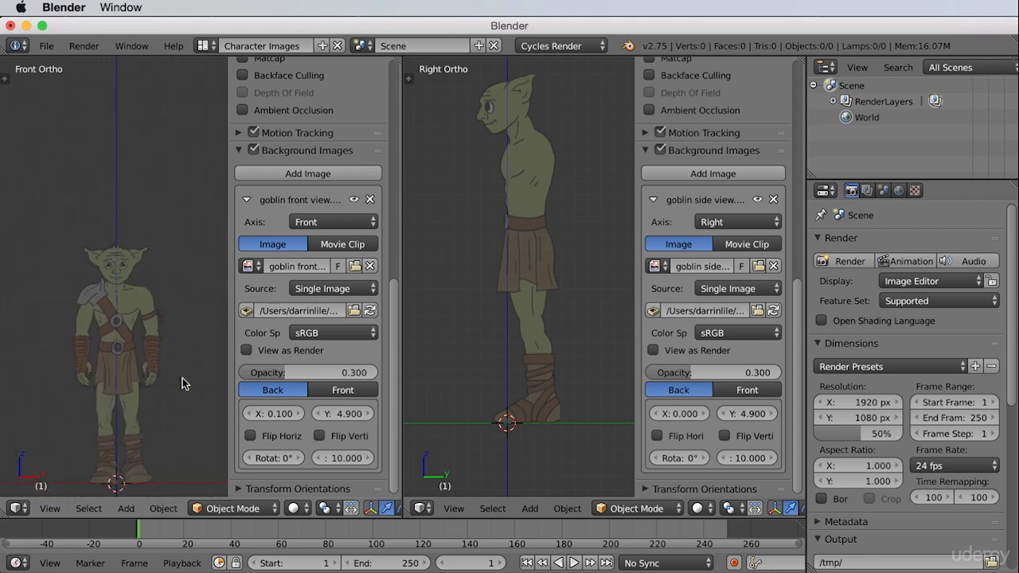
shift+middle_drag(177, 391, 191, 314)
scroll(188, 303, up, 2)
shift+middle_drag(549, 338, 553, 346)
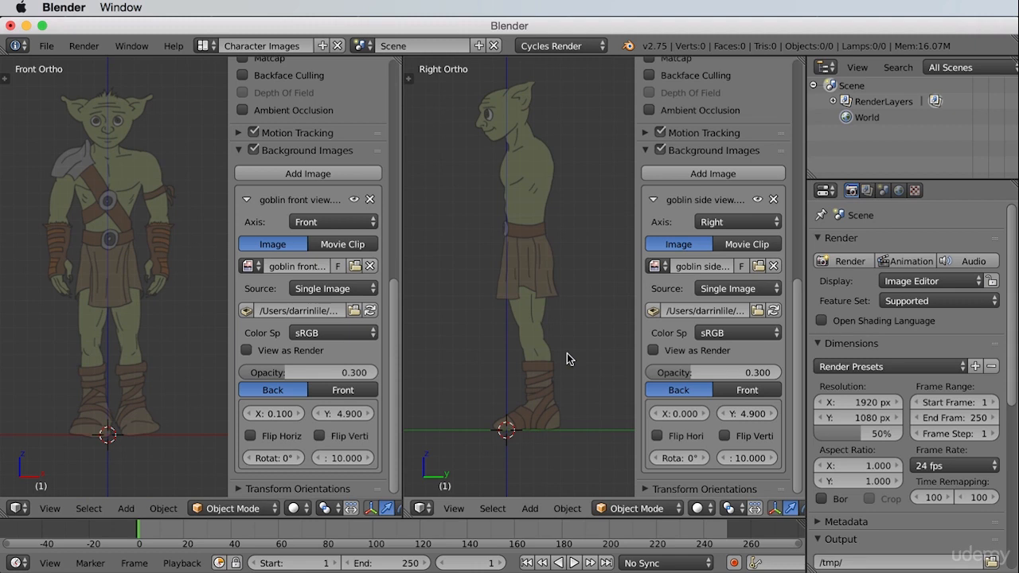
key(n)
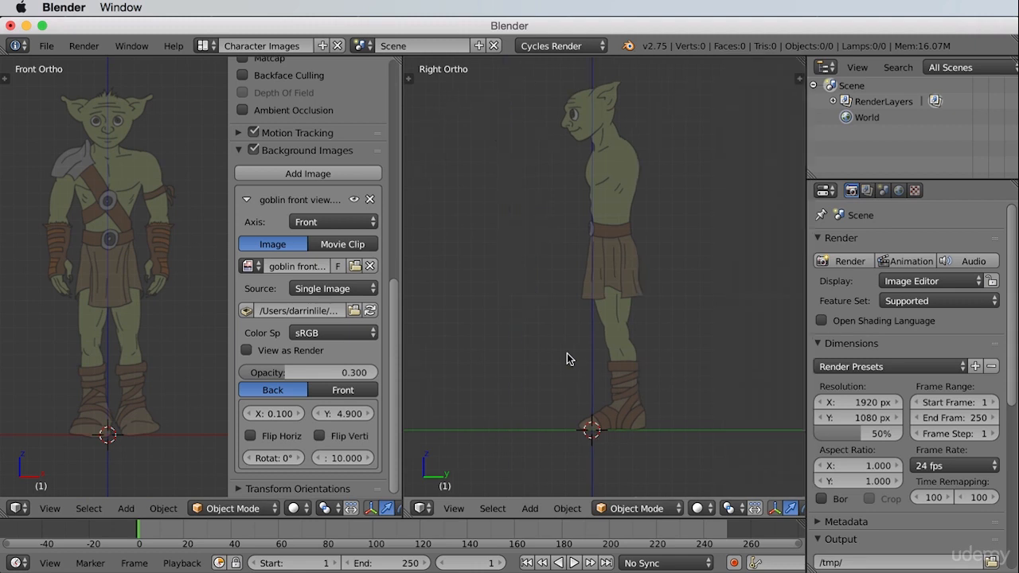
key(n)
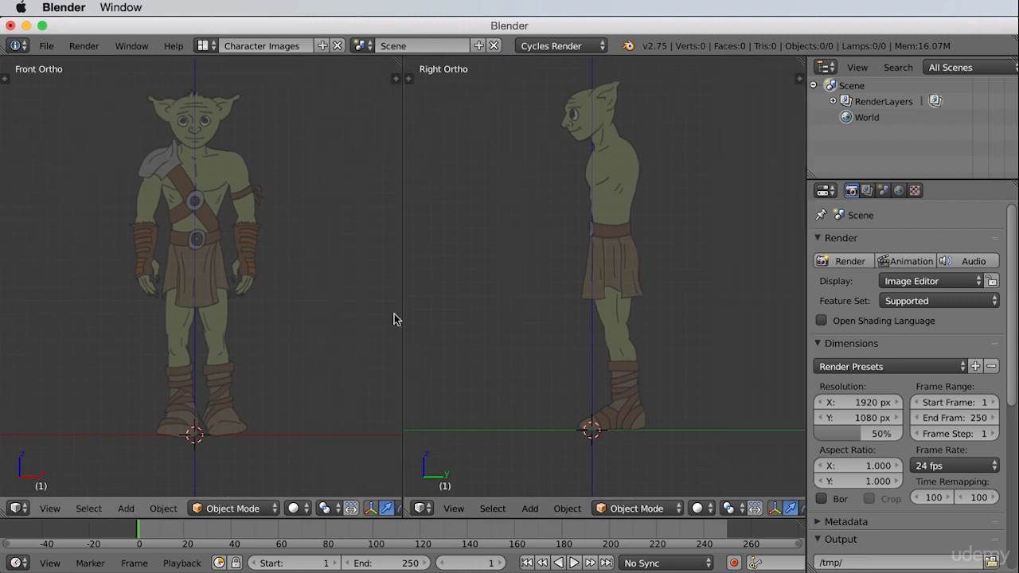
drag(403, 315, 437, 318)
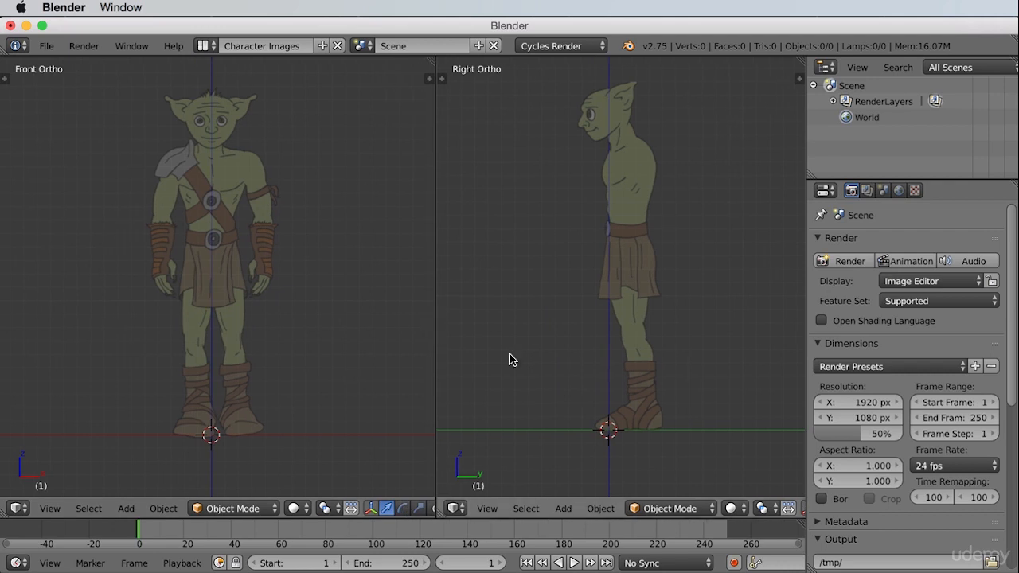